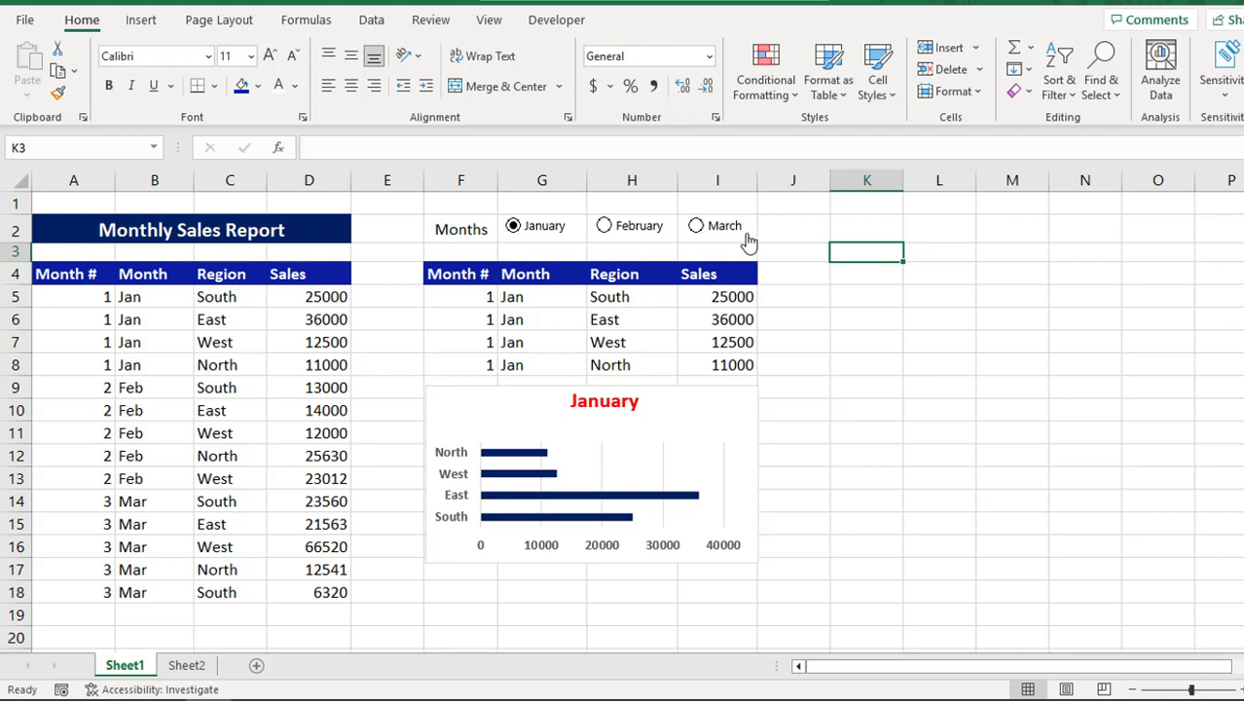
Cycle the finished report through February, March and back to January, then move to Sheet2.
left_click(620, 239)
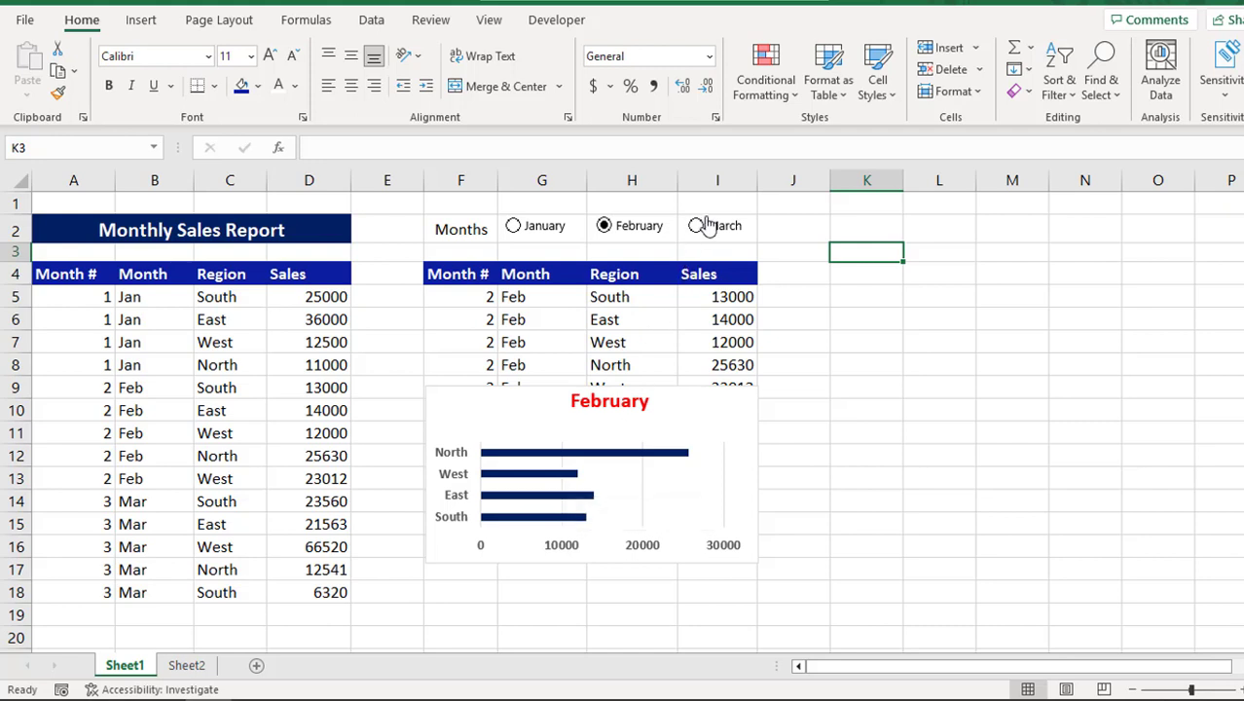
left_click(697, 226)
left_click(552, 234)
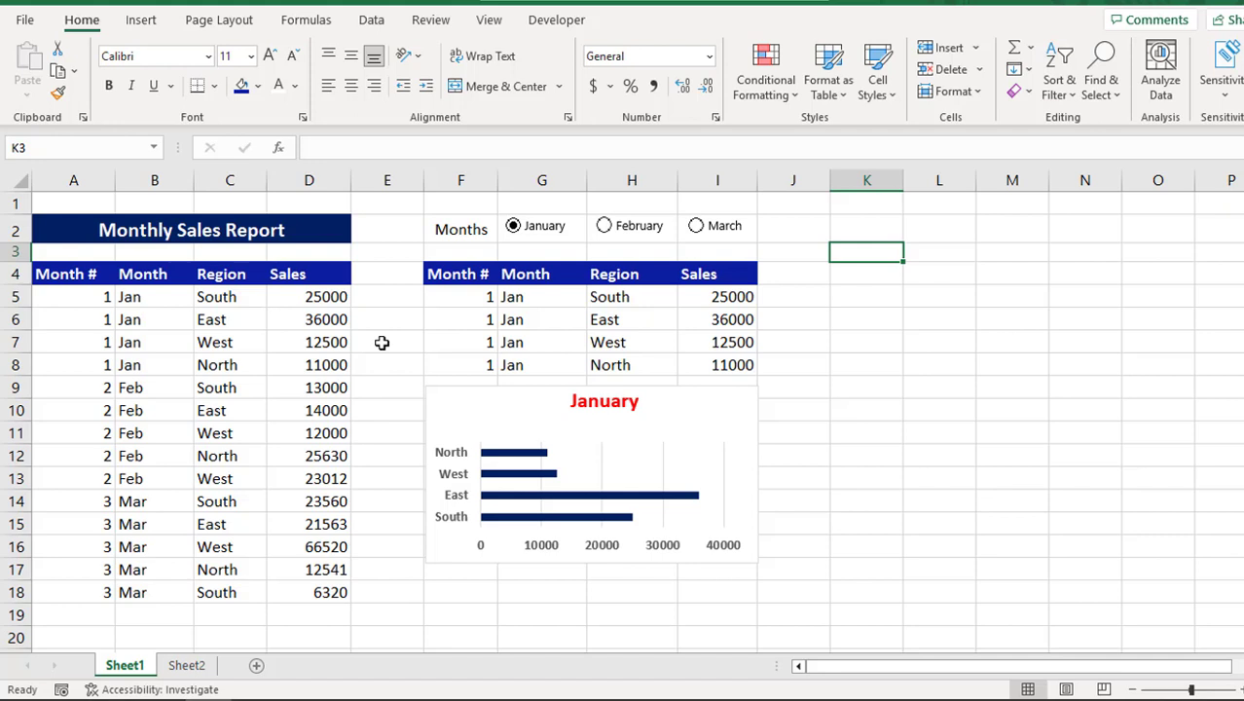
key("ctrl+Page_Down")
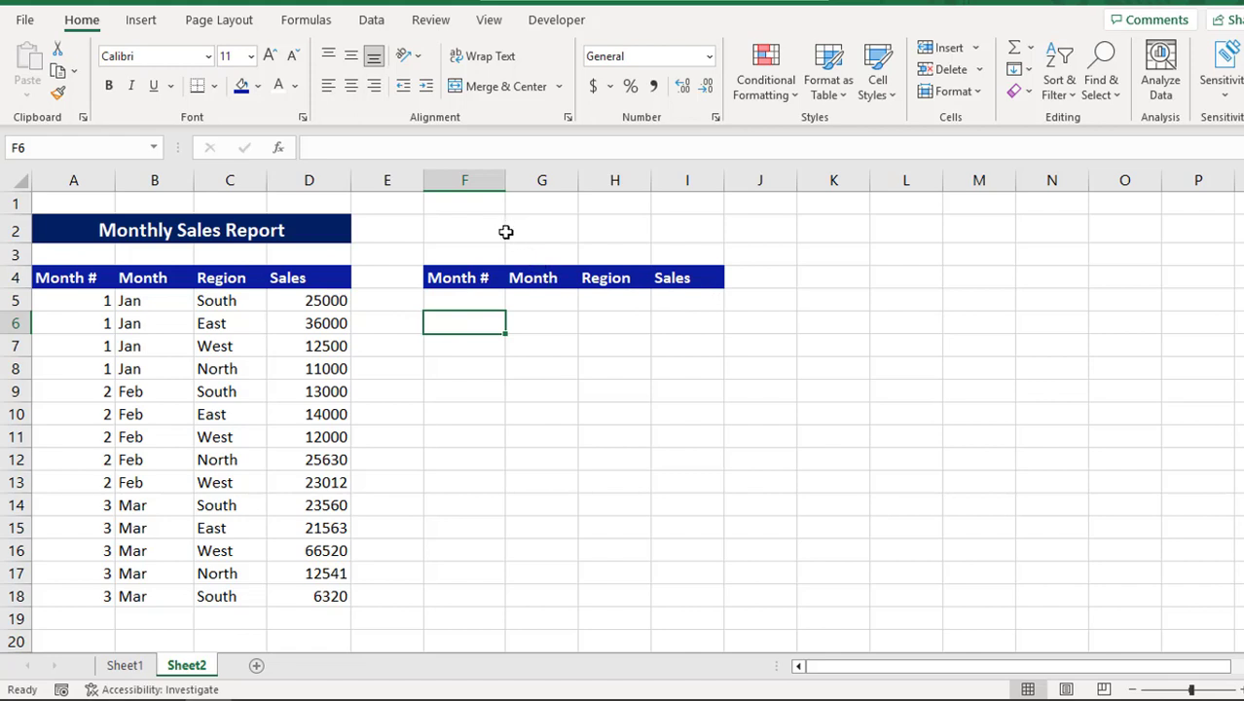
Enter the label 'Months' in cell F2 on Sheet2.
left_click(113, 671)
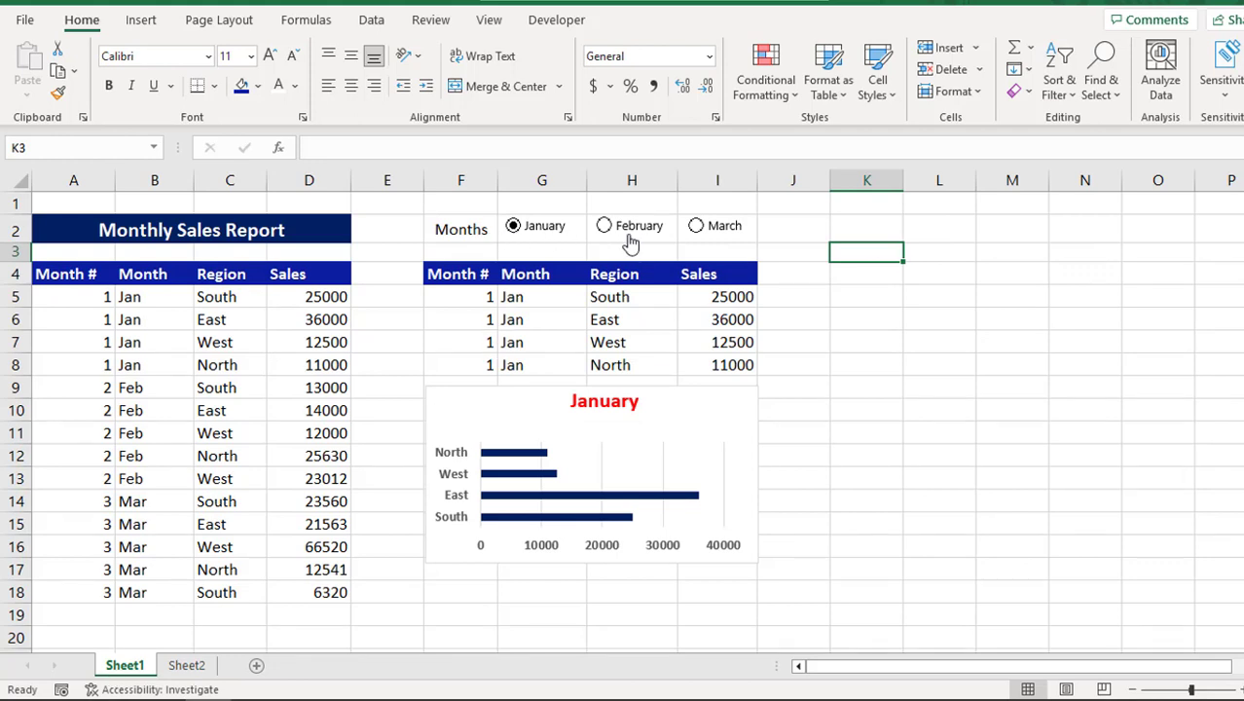
left_click(185, 665)
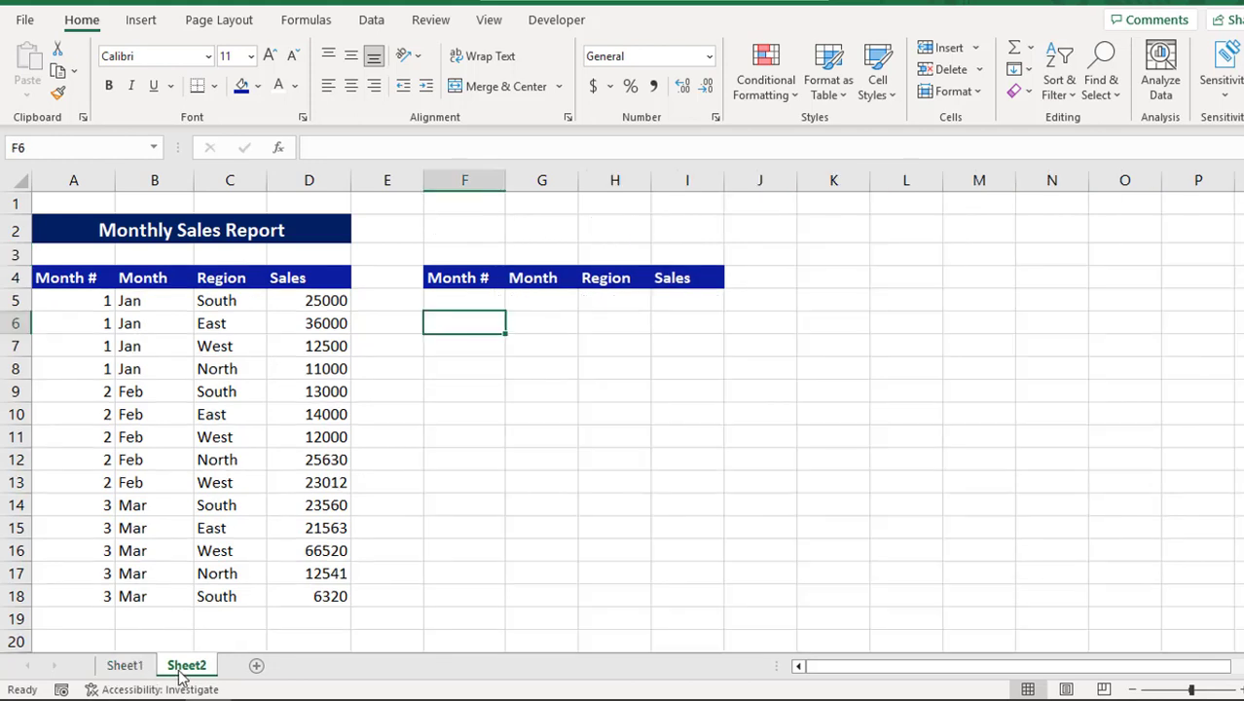
left_click(476, 230)
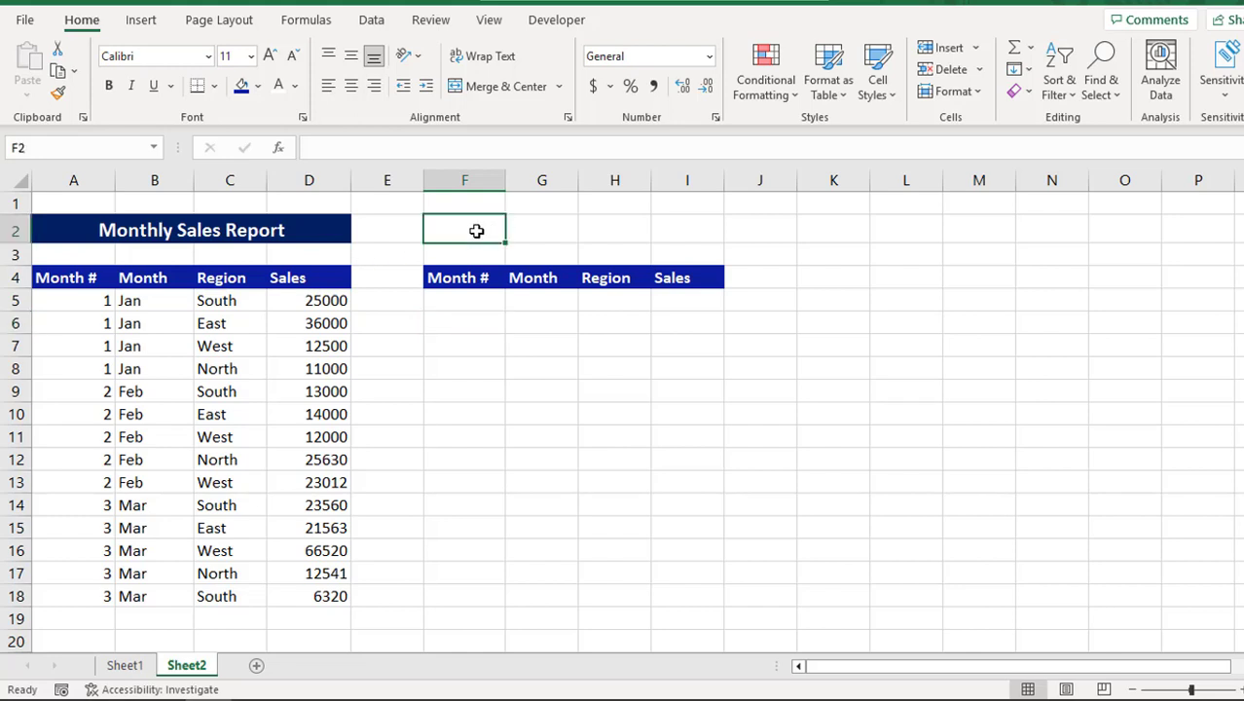
type("Months")
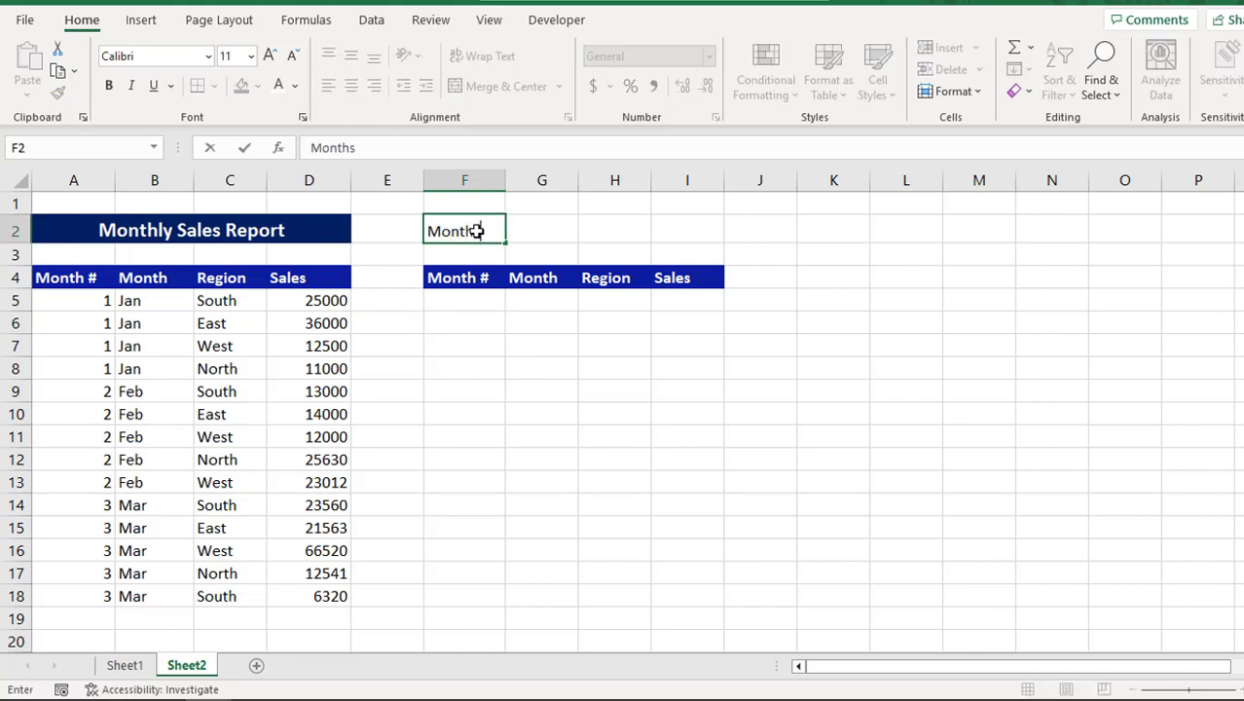
key("Tab")
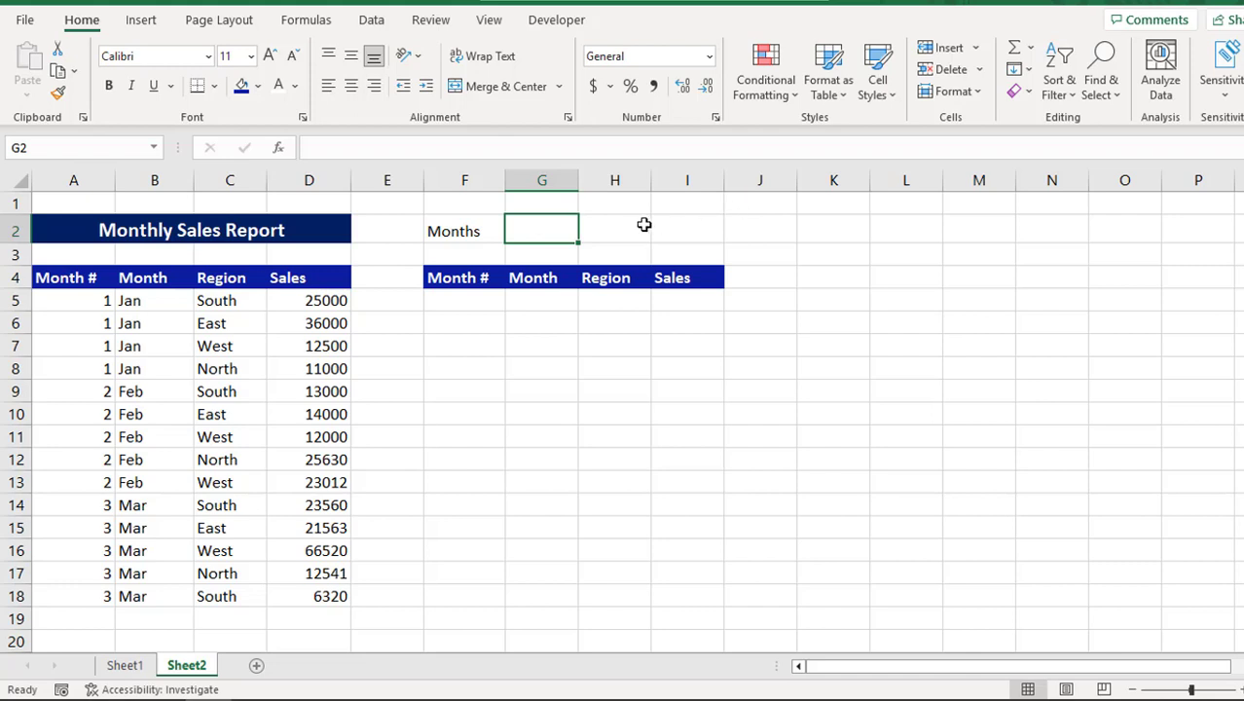
Check the Developer tab's form controls list and close it without inserting anything.
left_click(570, 23)
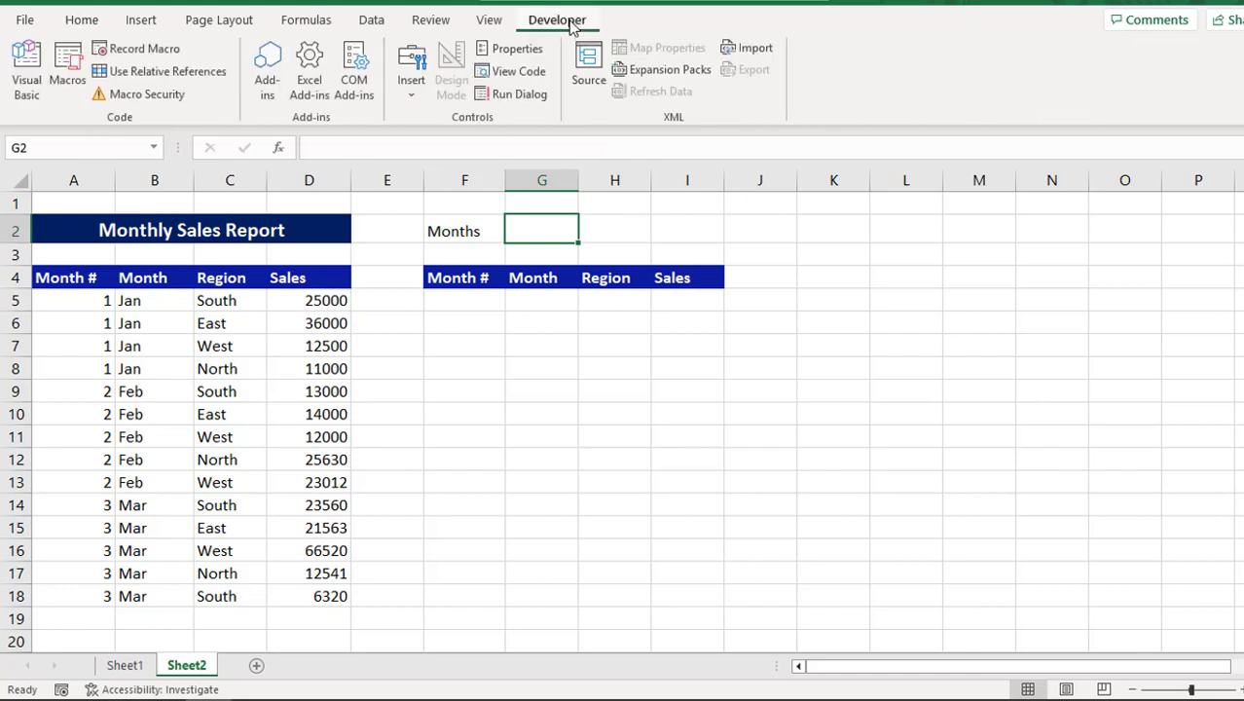
left_click(412, 86)
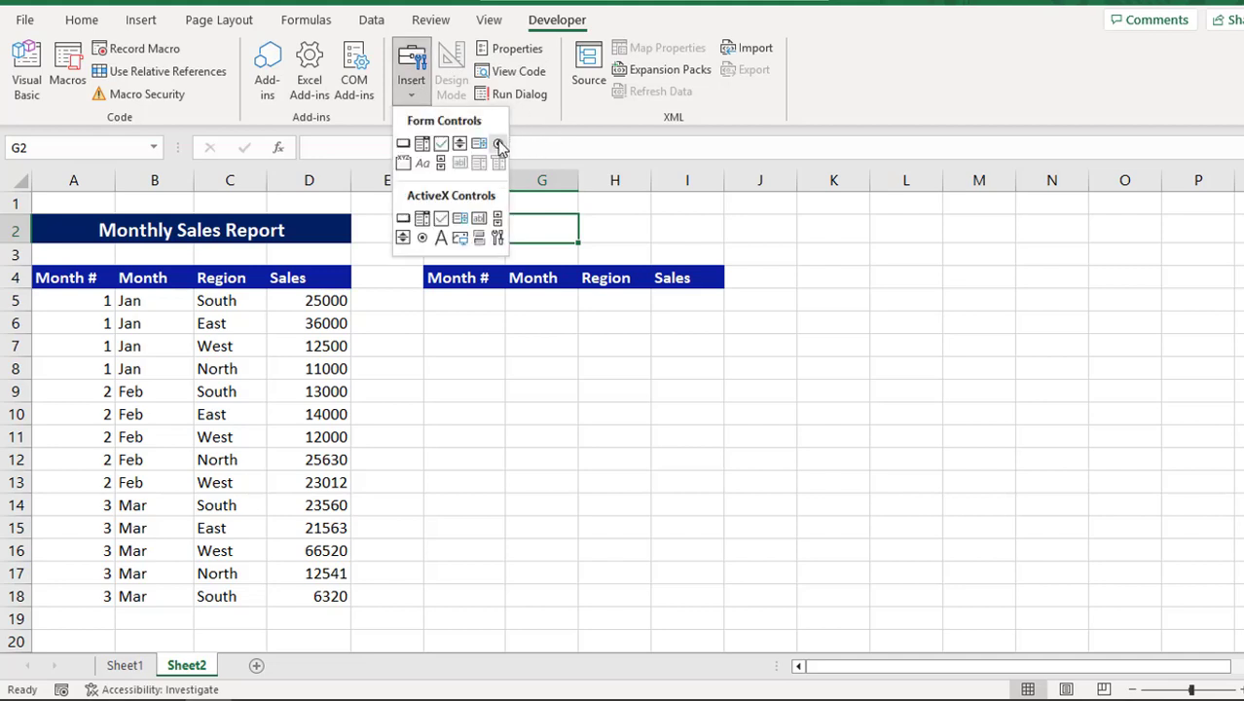
left_click(679, 206)
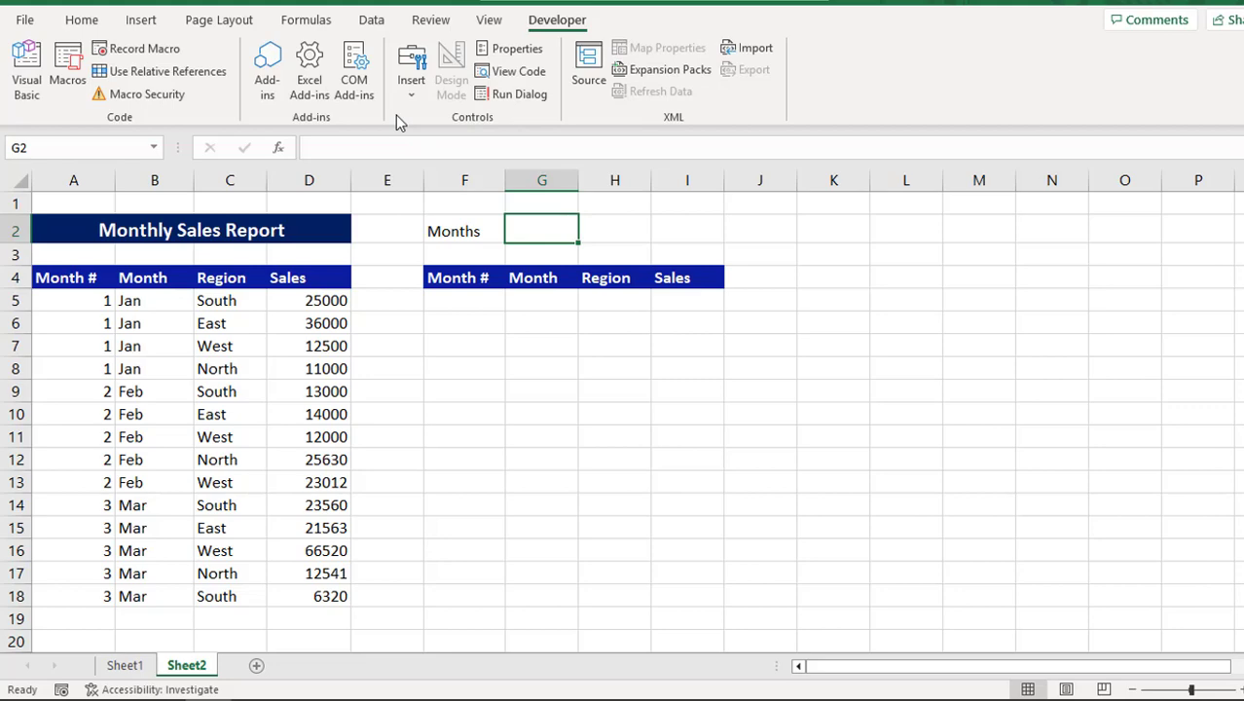
left_click(12, 24)
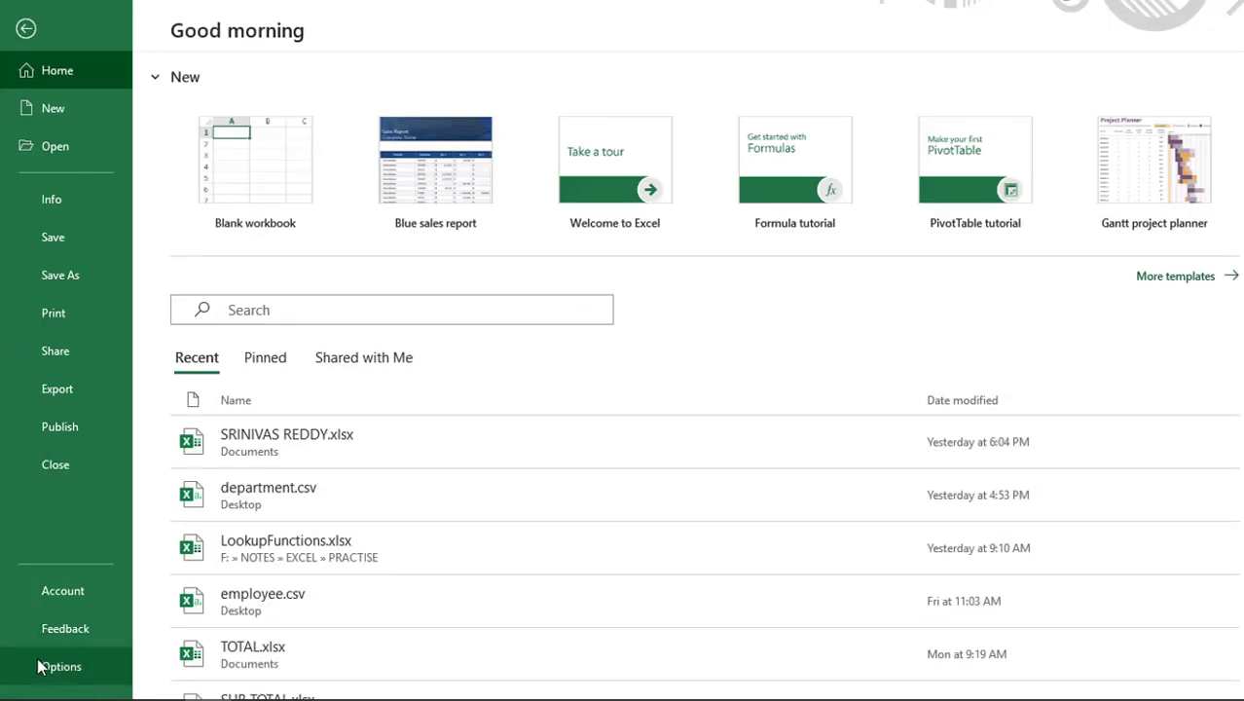
key("Escape")
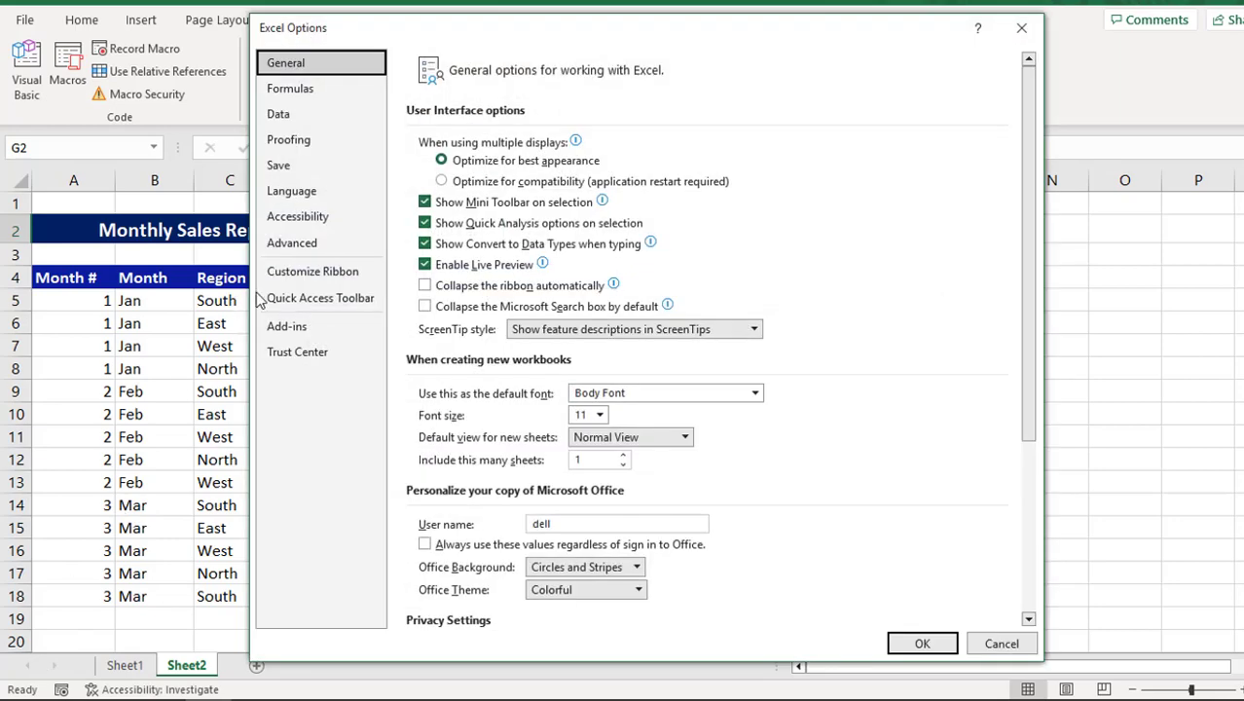
left_click(282, 272)
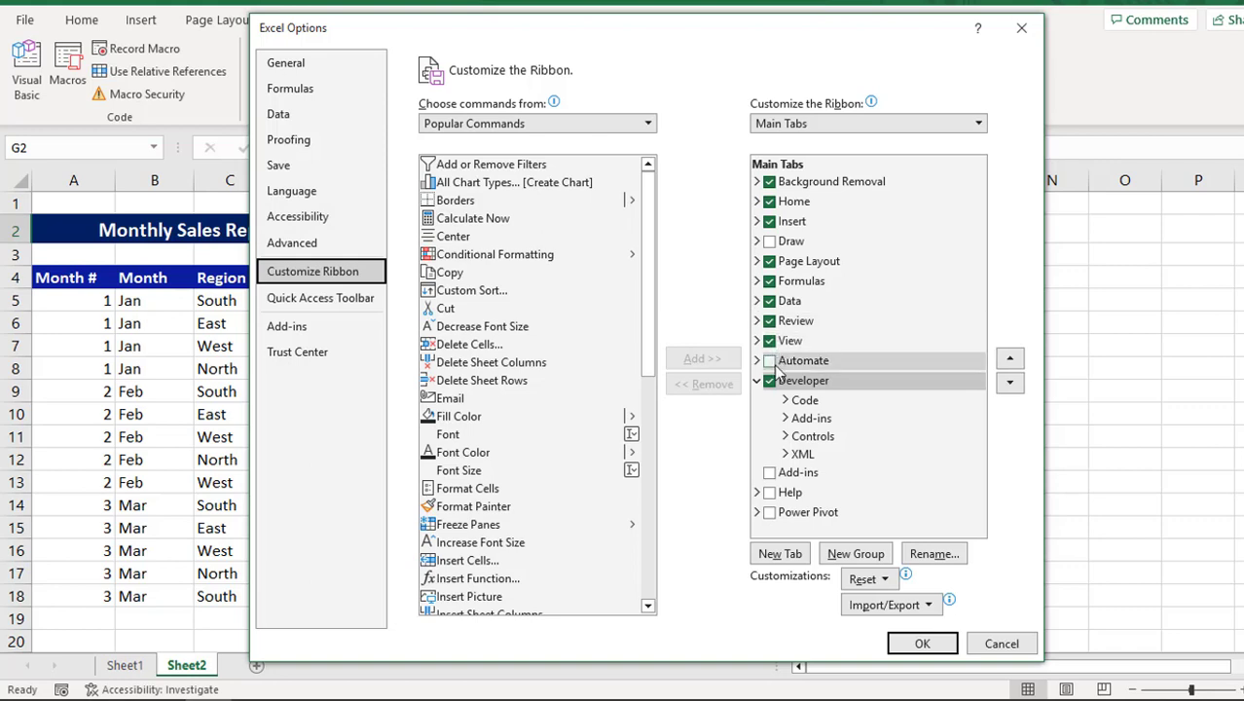
left_click(919, 644)
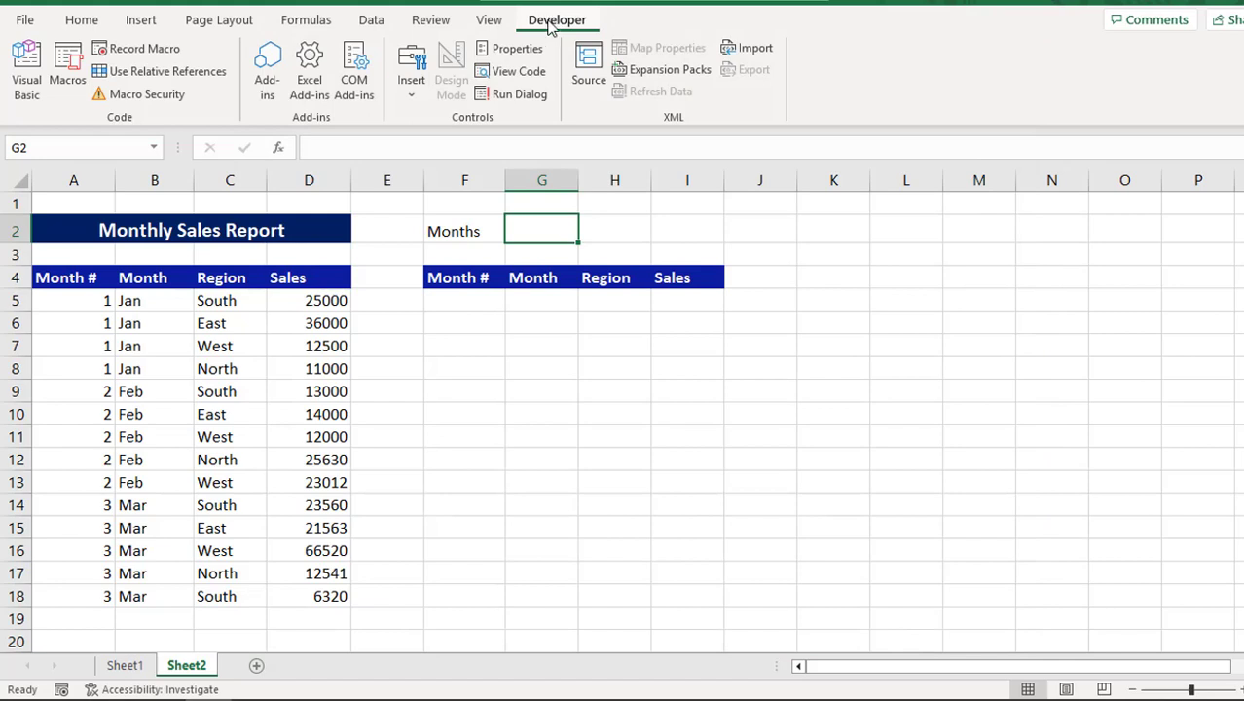
Draw an option button form control in G2 and widen column G to fit it.
left_click(412, 85)
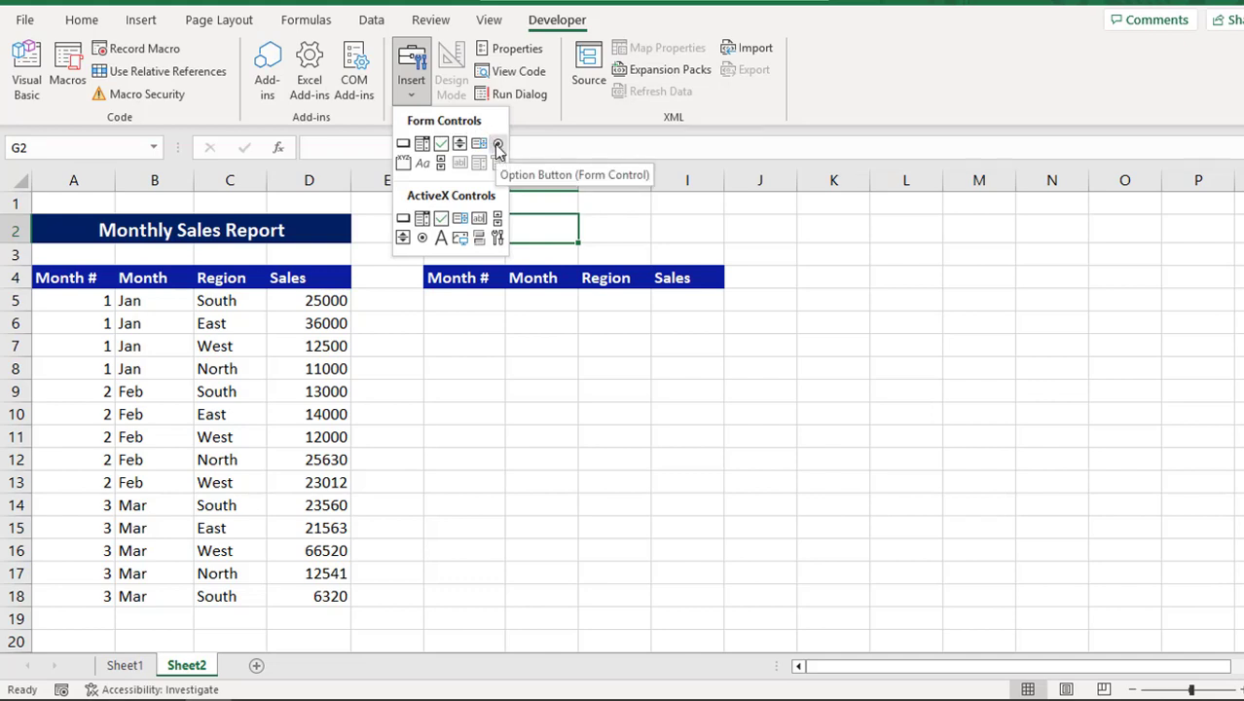
left_click(498, 145)
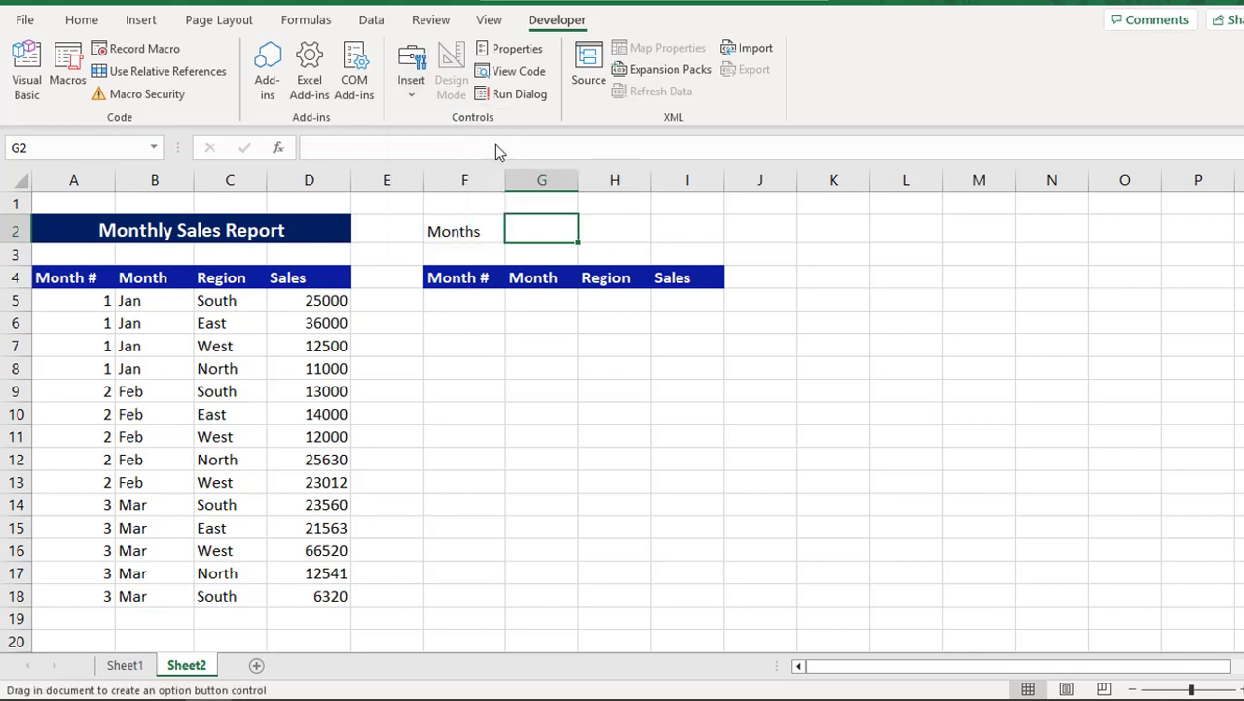
left_click_drag(510, 224, 580, 249)
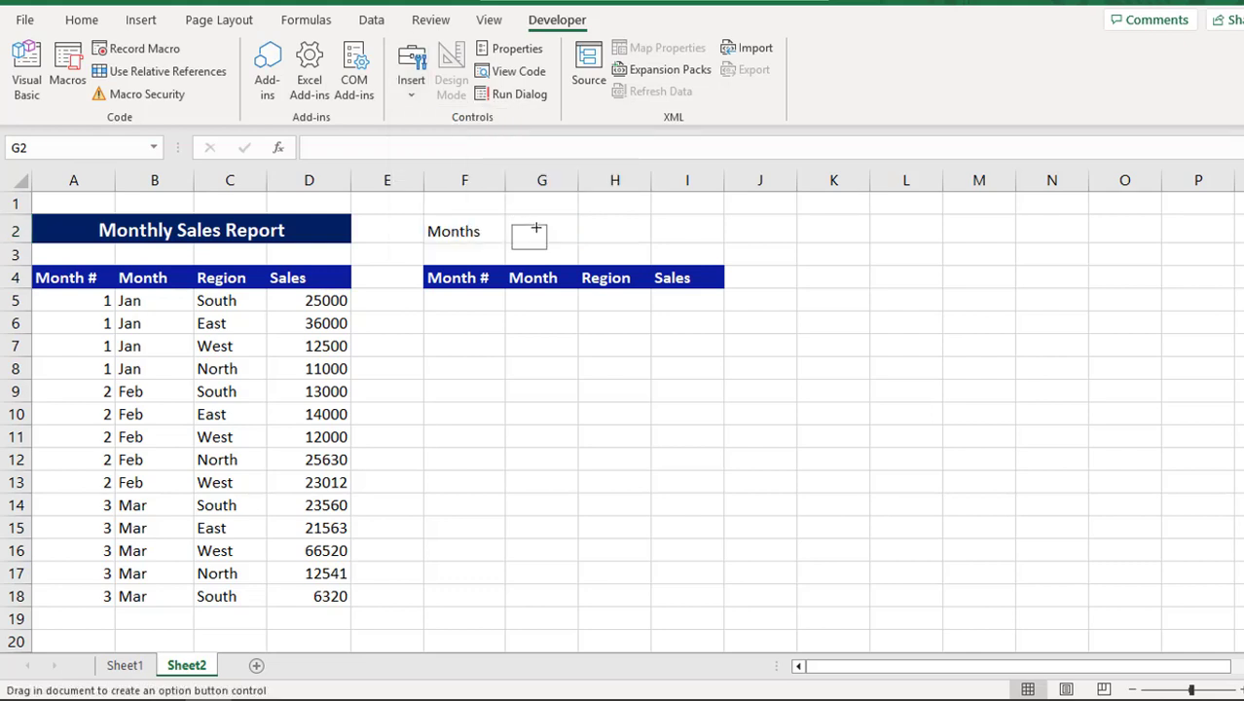
left_click_drag(578, 180, 771, 180)
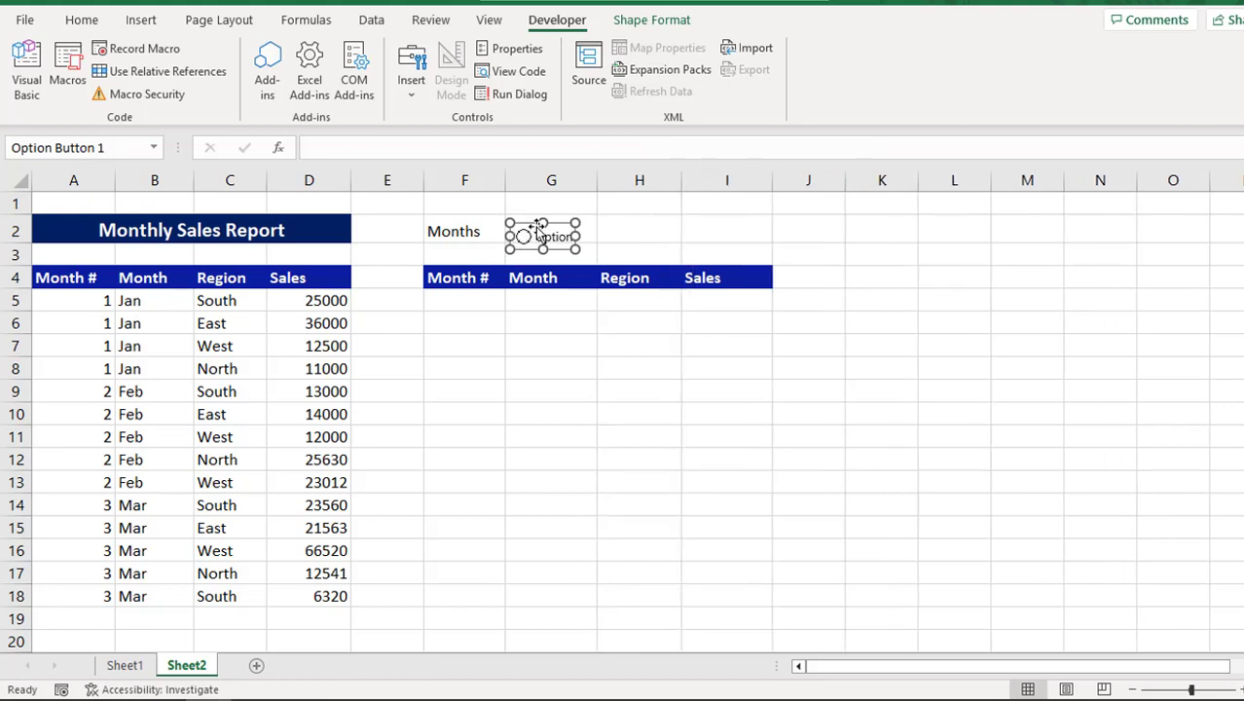
left_click_drag(538, 227, 540, 220)
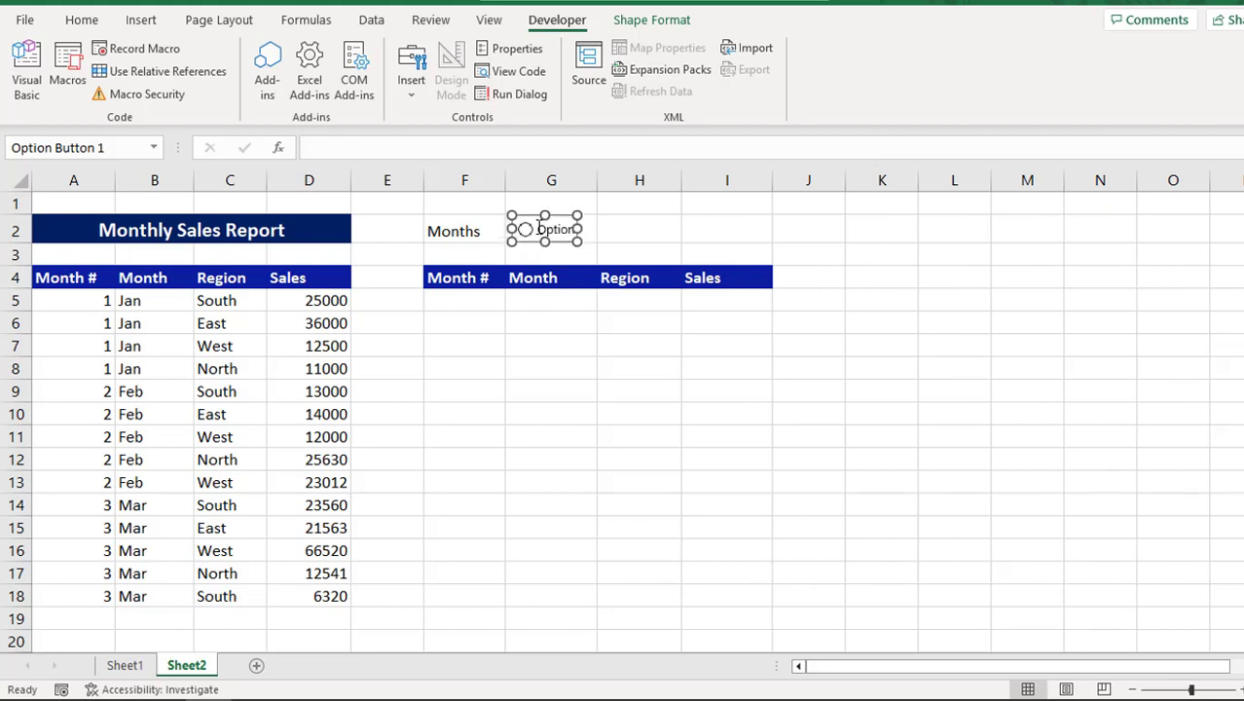
Paste copies of the option button into H2 and I2, then select the first button.
left_click(618, 227)
key("ctrl+v")
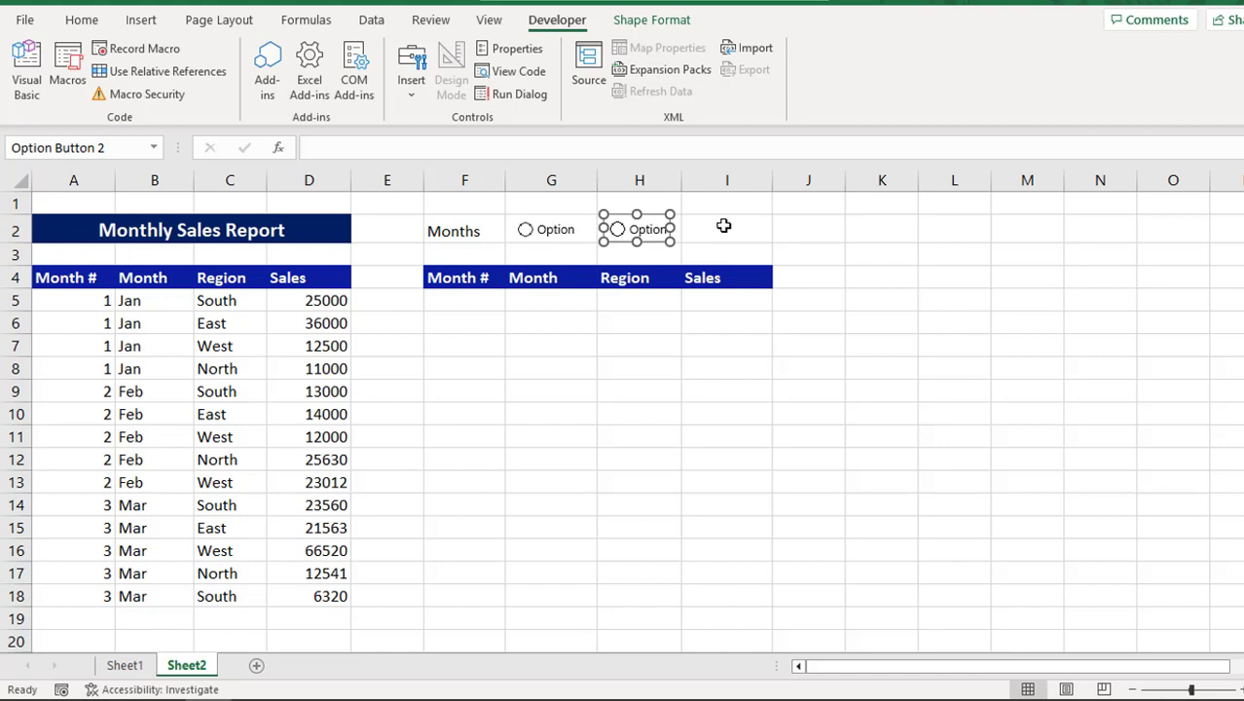
left_click(723, 226)
key("ctrl+v")
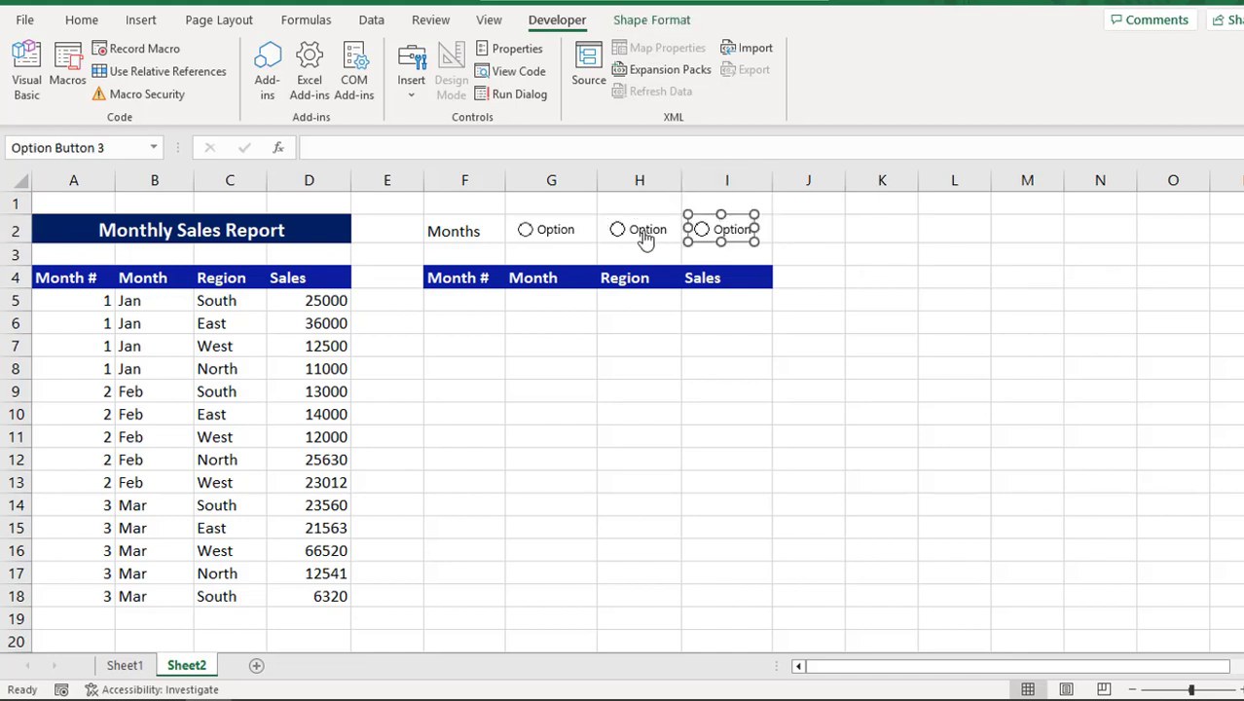
left_click(564, 235)
Relabel the first option button 'January'.
right_click(543, 231)
left_click(620, 326)
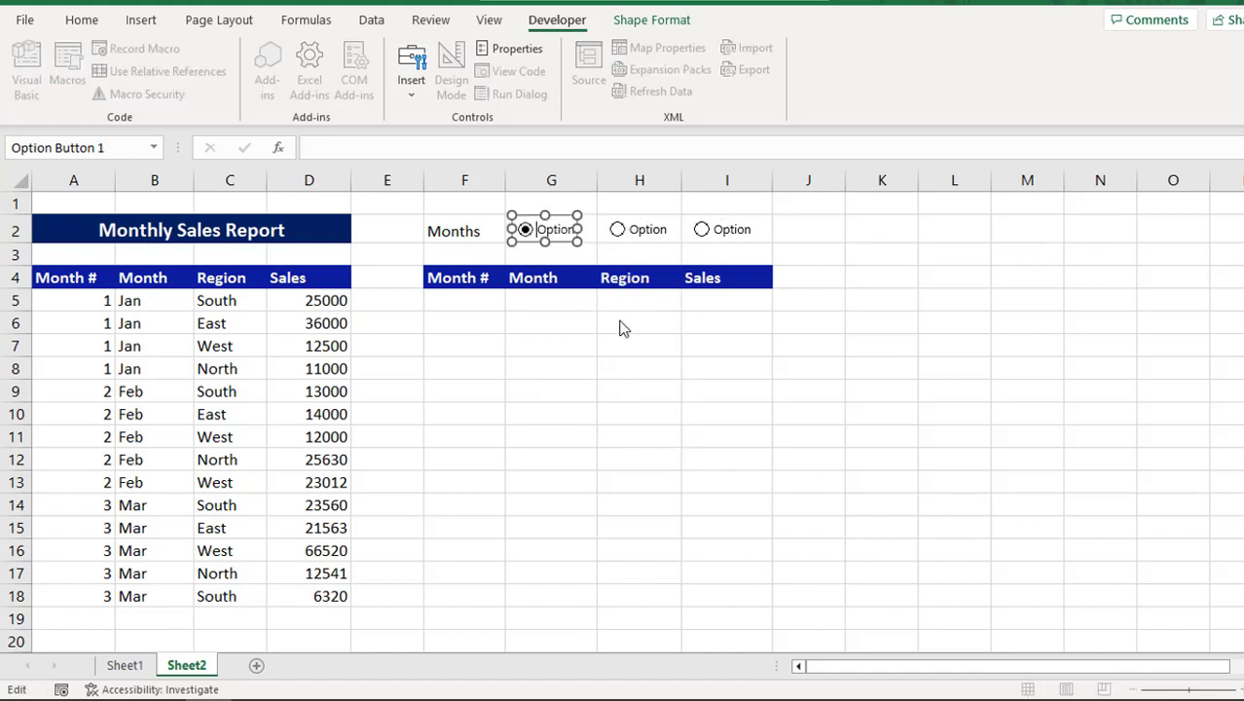
key("Delete")
key("Delete")
key("Delete")
key("Delete")
key("Delete")
key("Delete")
type("Ja")
type("nuary")
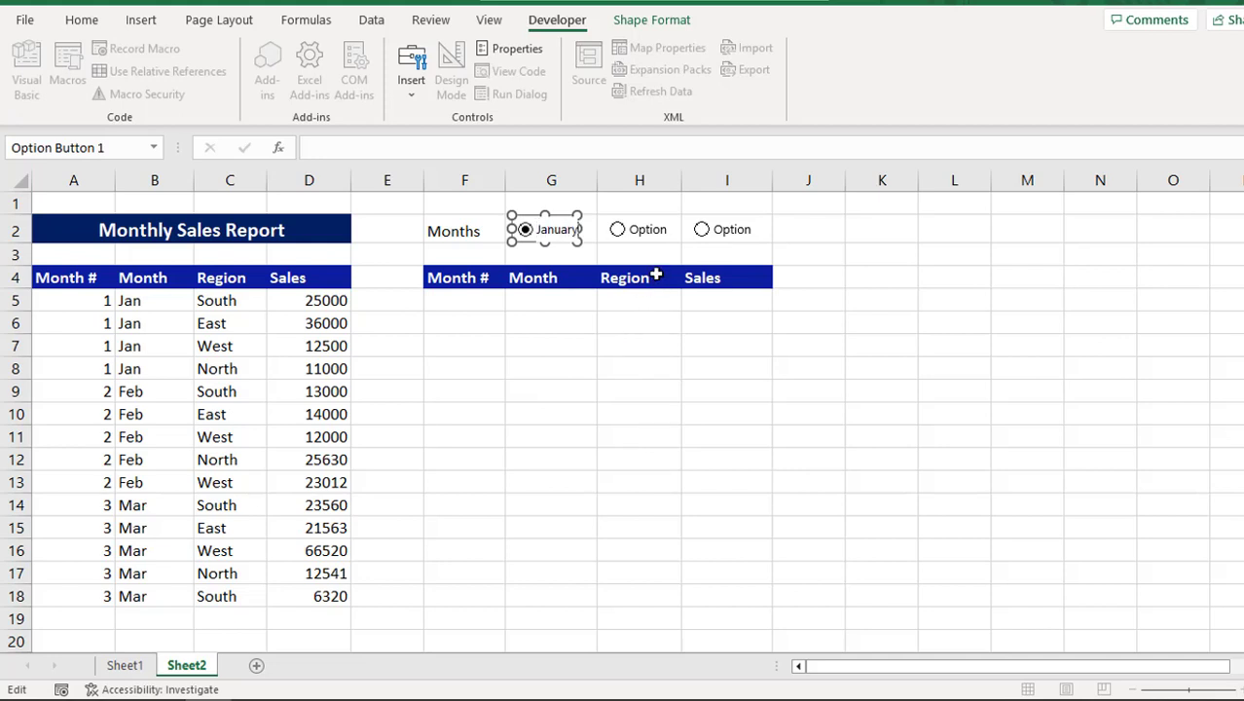
Relabel the second option button 'February' and widen it so the label fits.
right_click(649, 235)
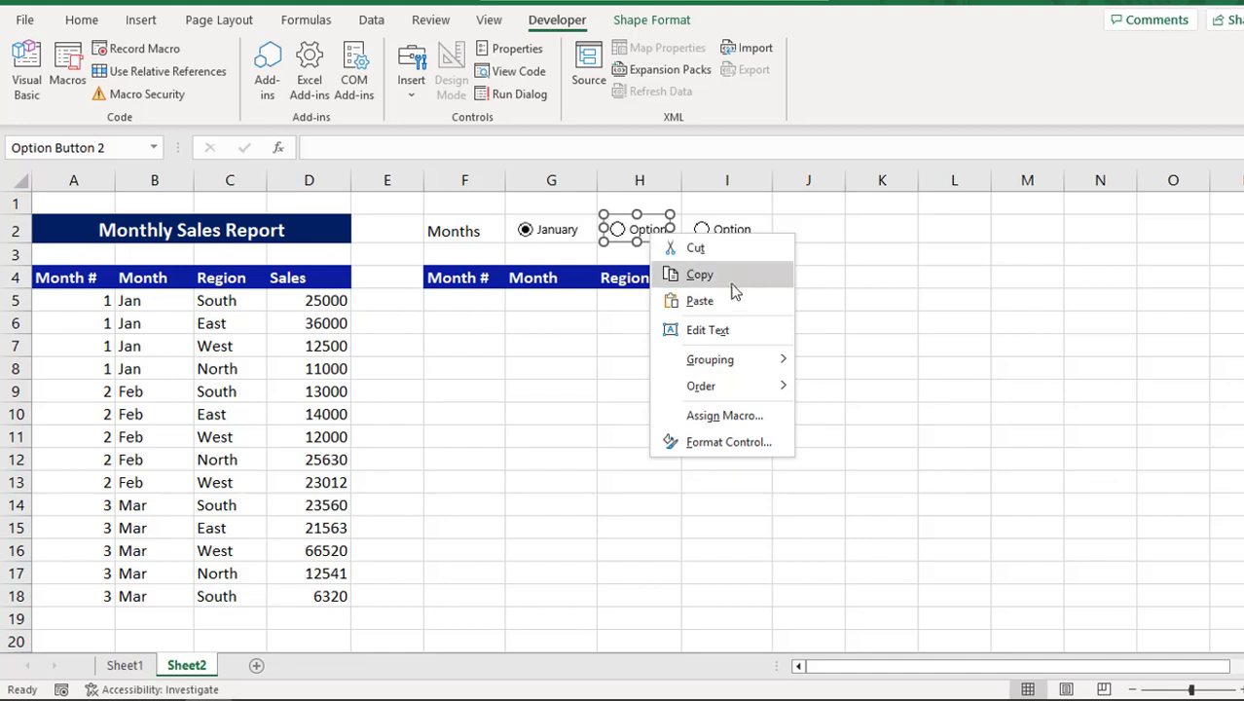
left_click(725, 330)
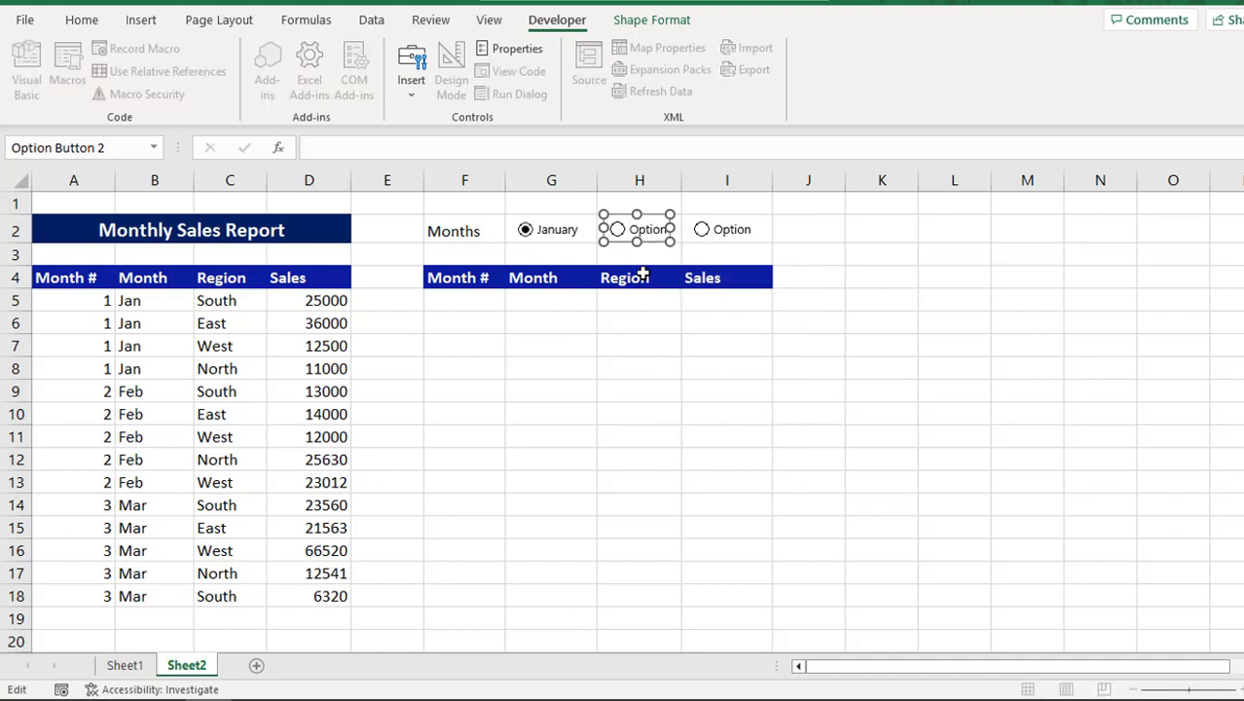
key("Delete")
key("Delete")
key("Delete")
key("Delete")
key("Delete")
key("Delete")
key("Delete")
type("Febru")
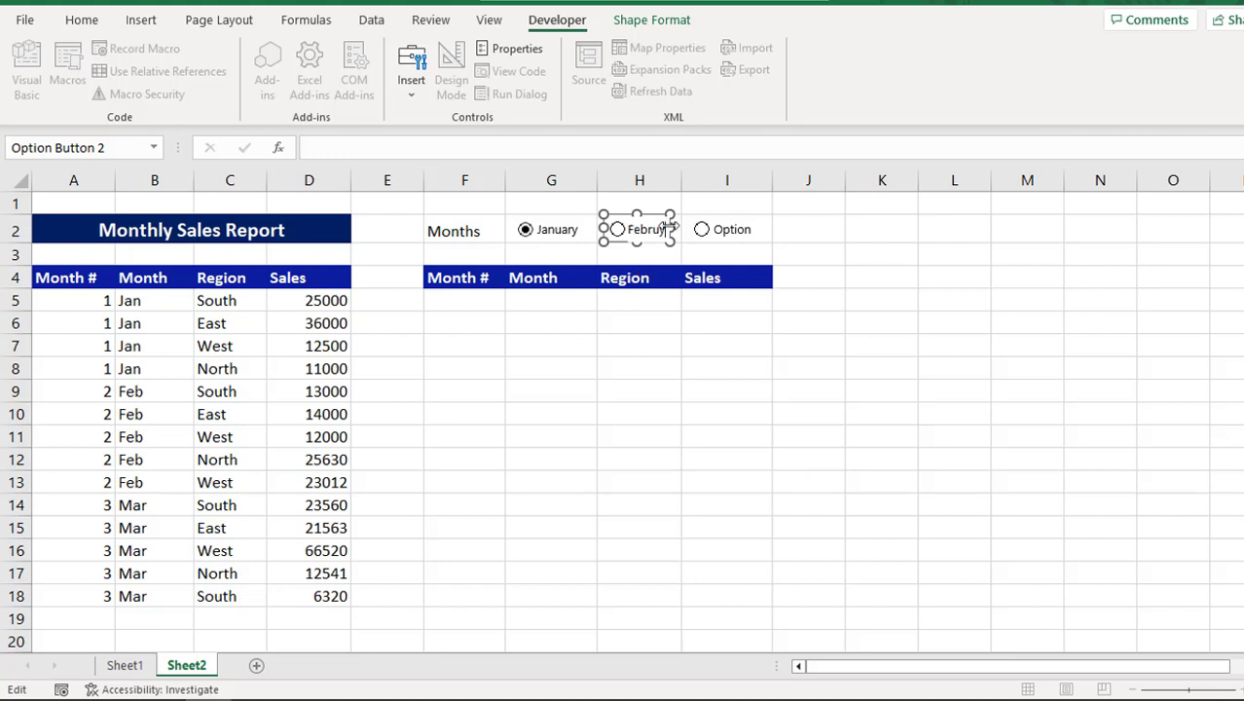
type("ary")
left_click(671, 226)
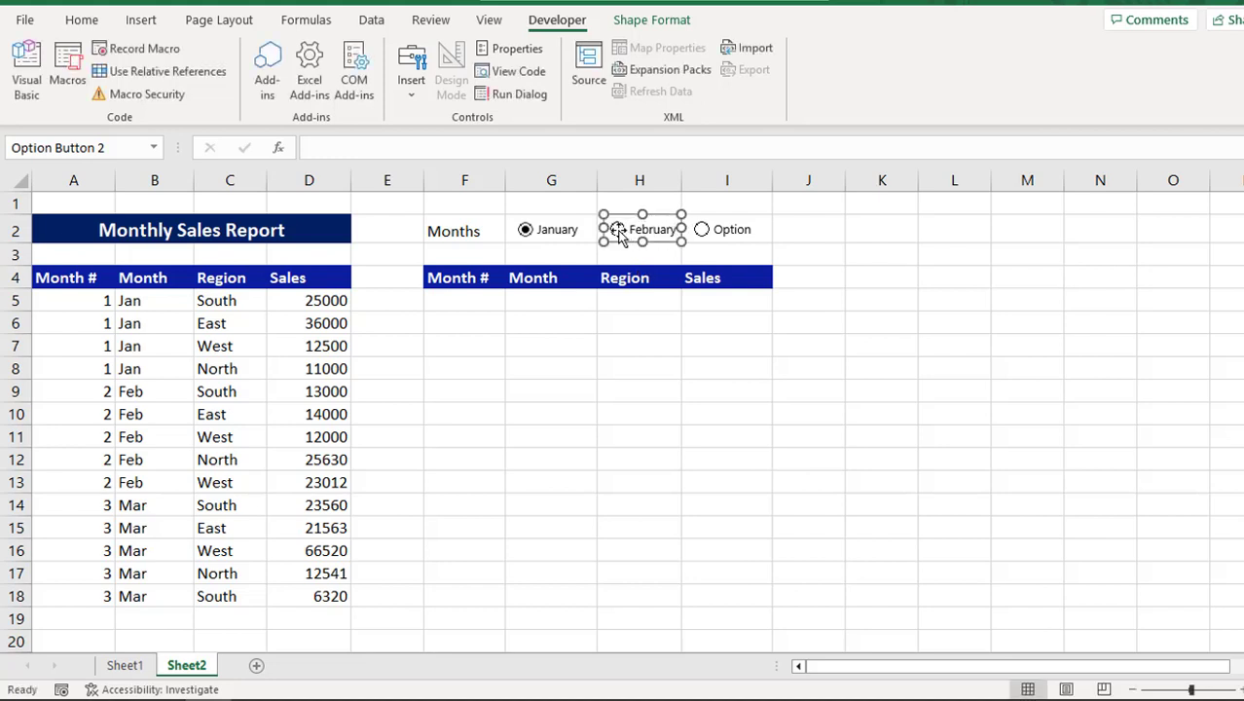
left_click_drag(603, 229, 596, 228)
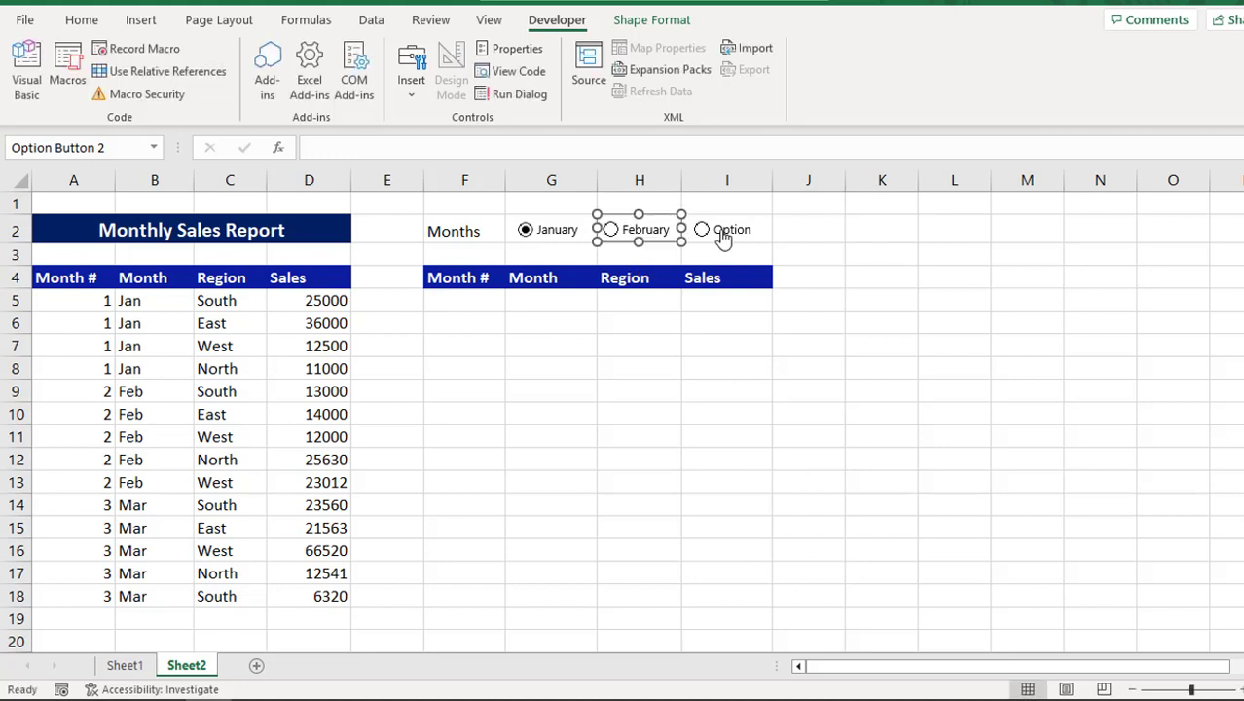
Relabel the third option button 'March', then choose January.
left_click(723, 239)
right_click(723, 237)
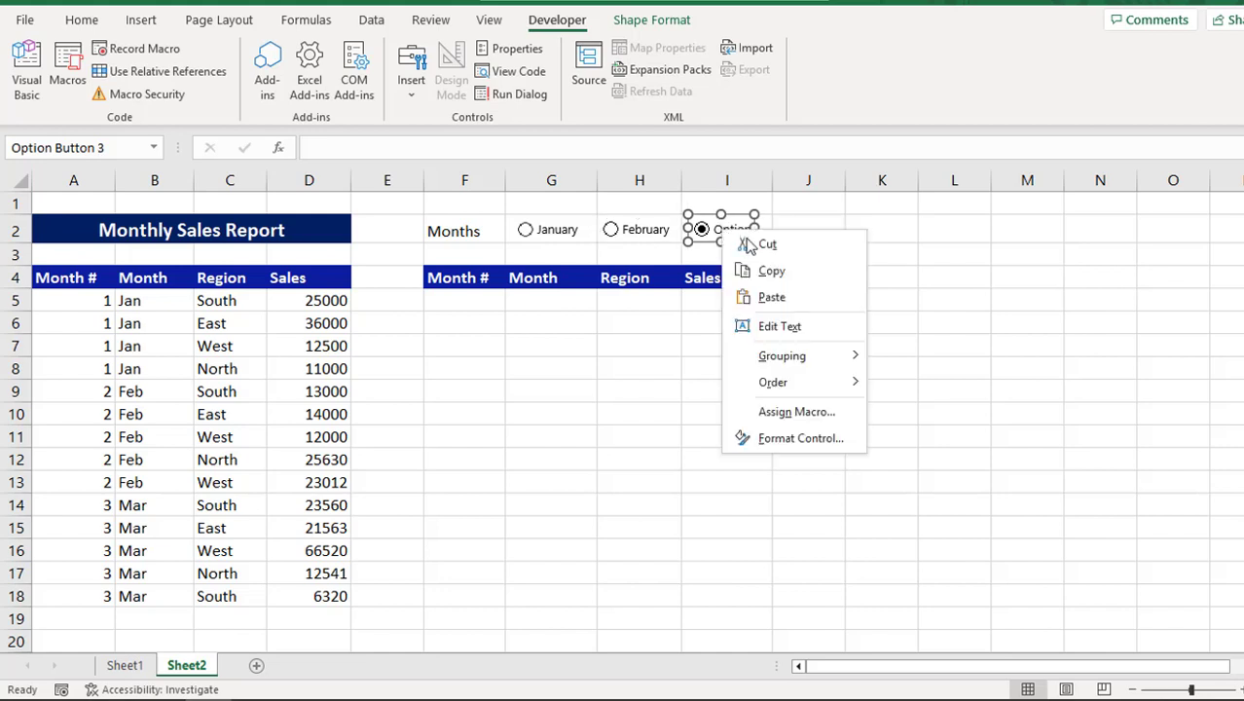
left_click(778, 326)
key("BackSpace")
key("BackSpace")
key("BackSpace")
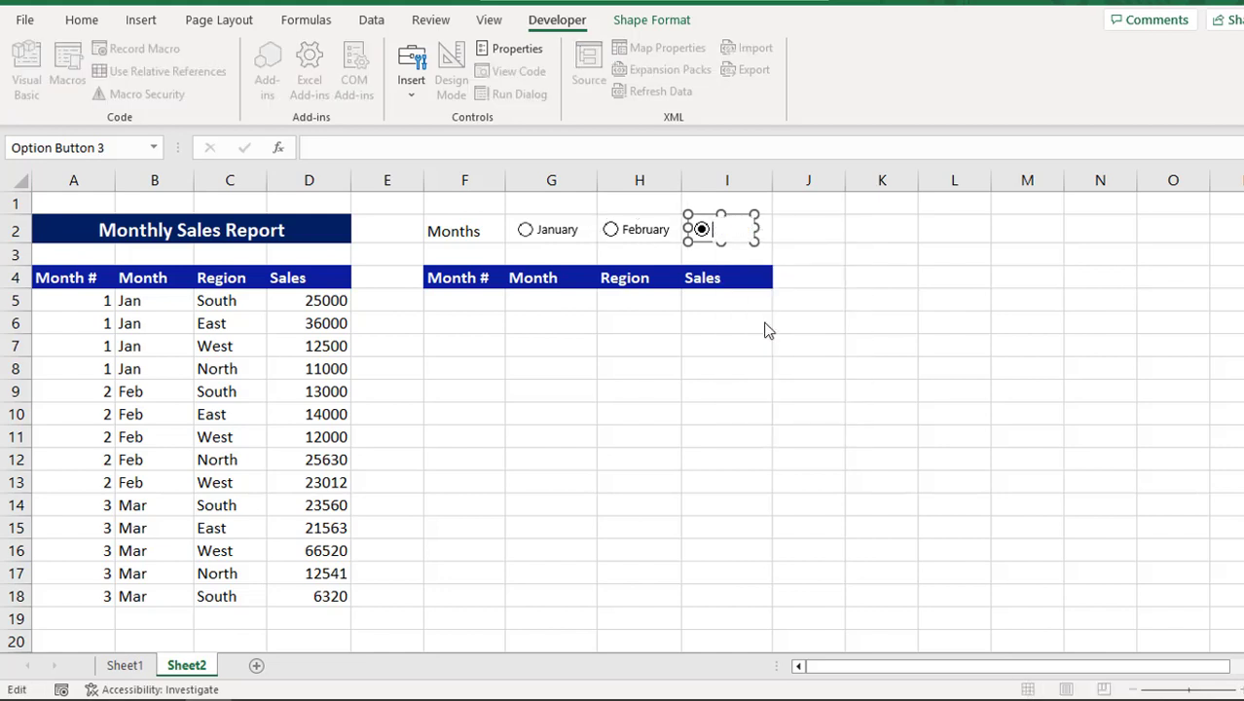
type("March")
left_click(726, 342)
left_click(570, 248)
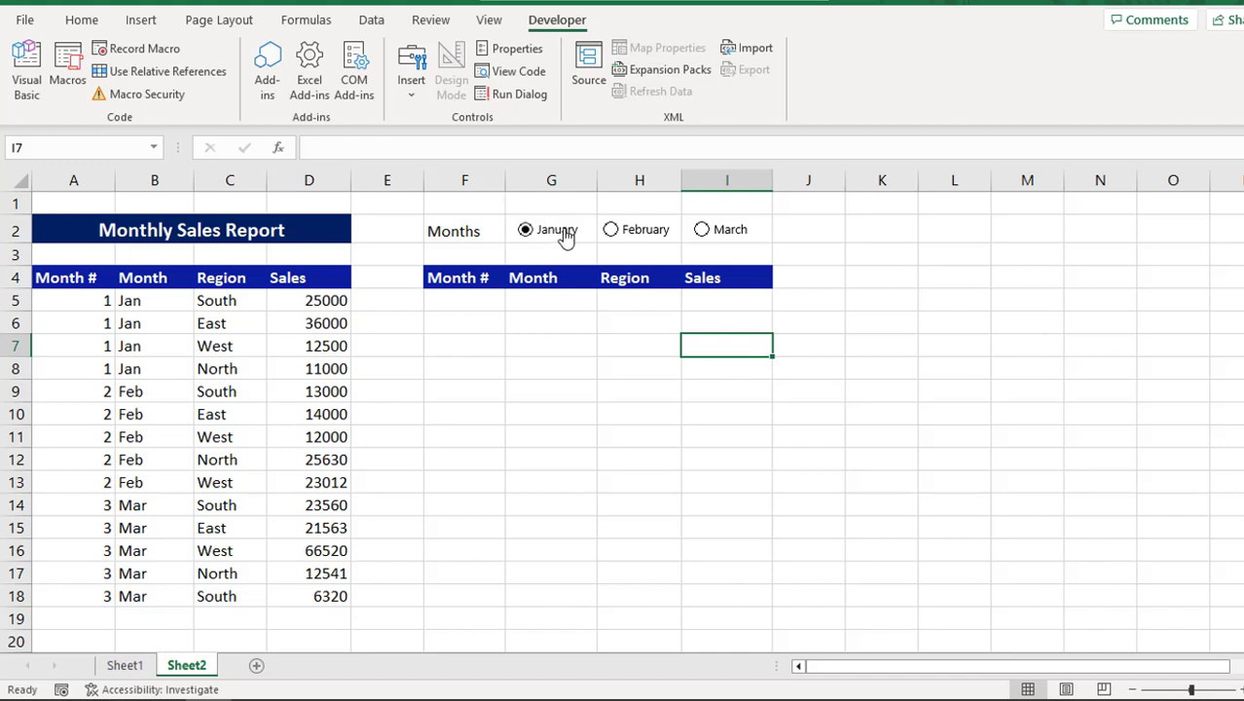
Set the January option button's Format Control cell link to $F$1.
right_click(563, 231)
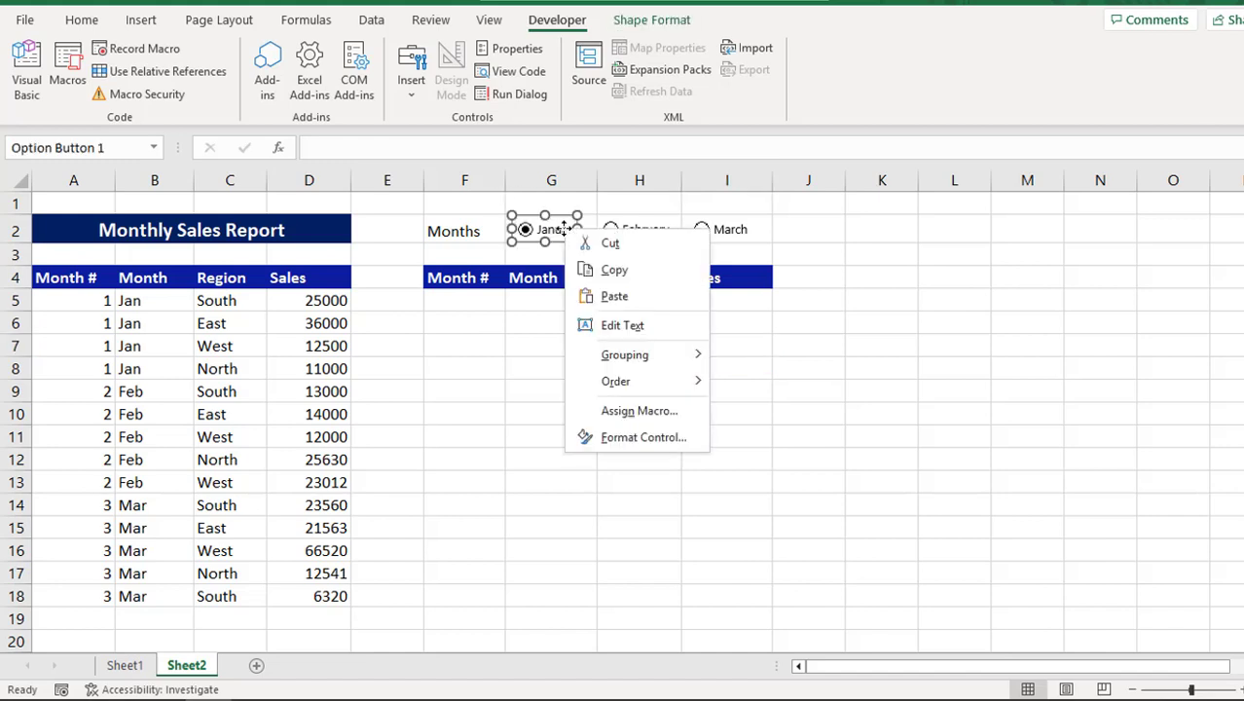
left_click(625, 442)
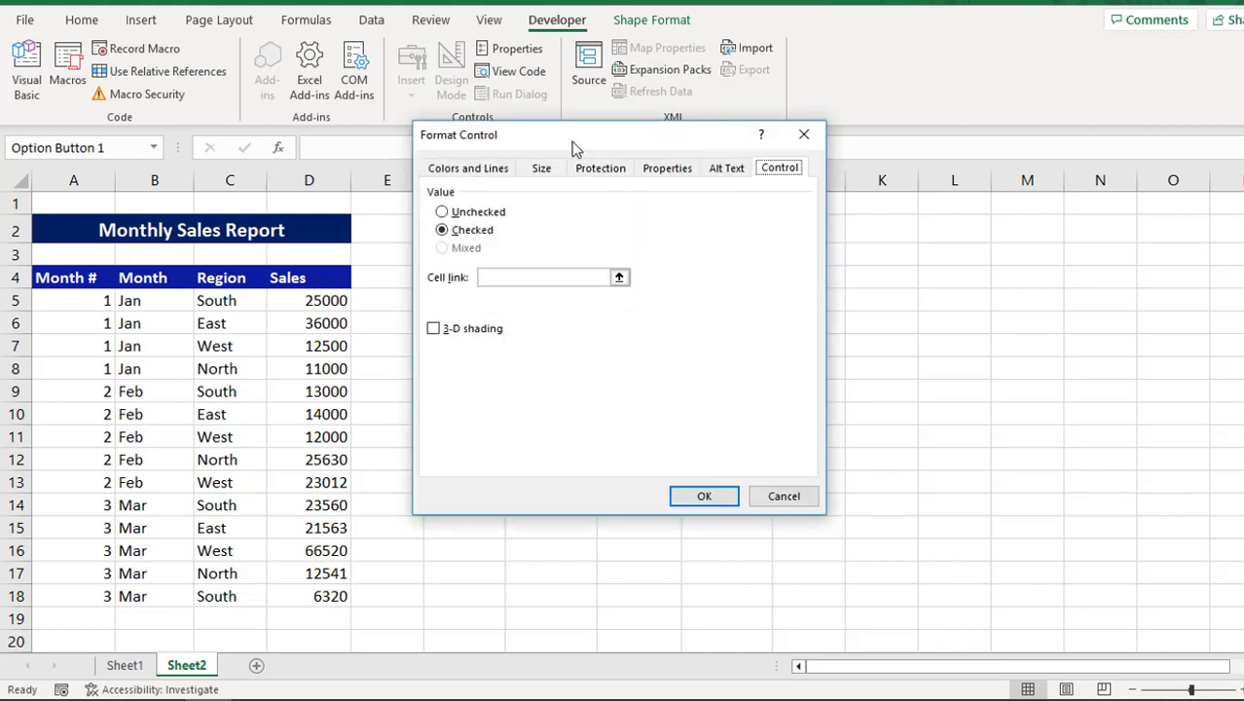
mouse_move(571, 141)
left_mouse_down()
mouse_move(757, 238)
mouse_move(756, 261)
left_mouse_up()
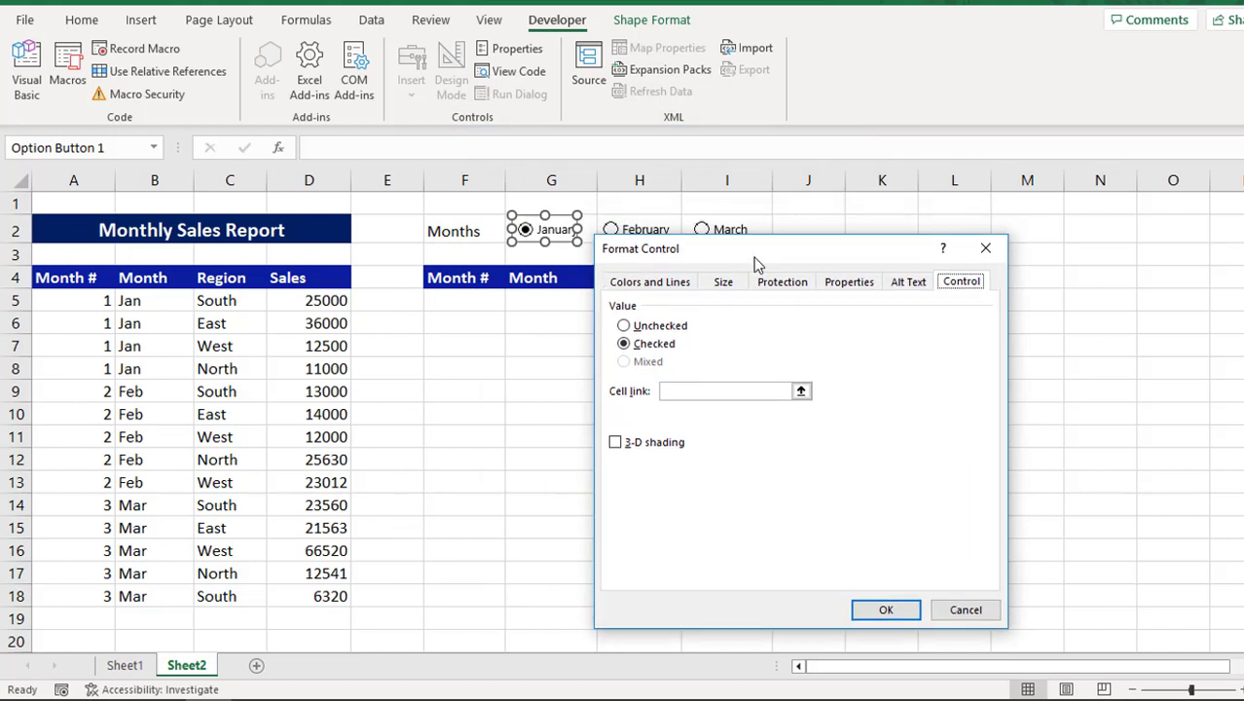
left_click(685, 393)
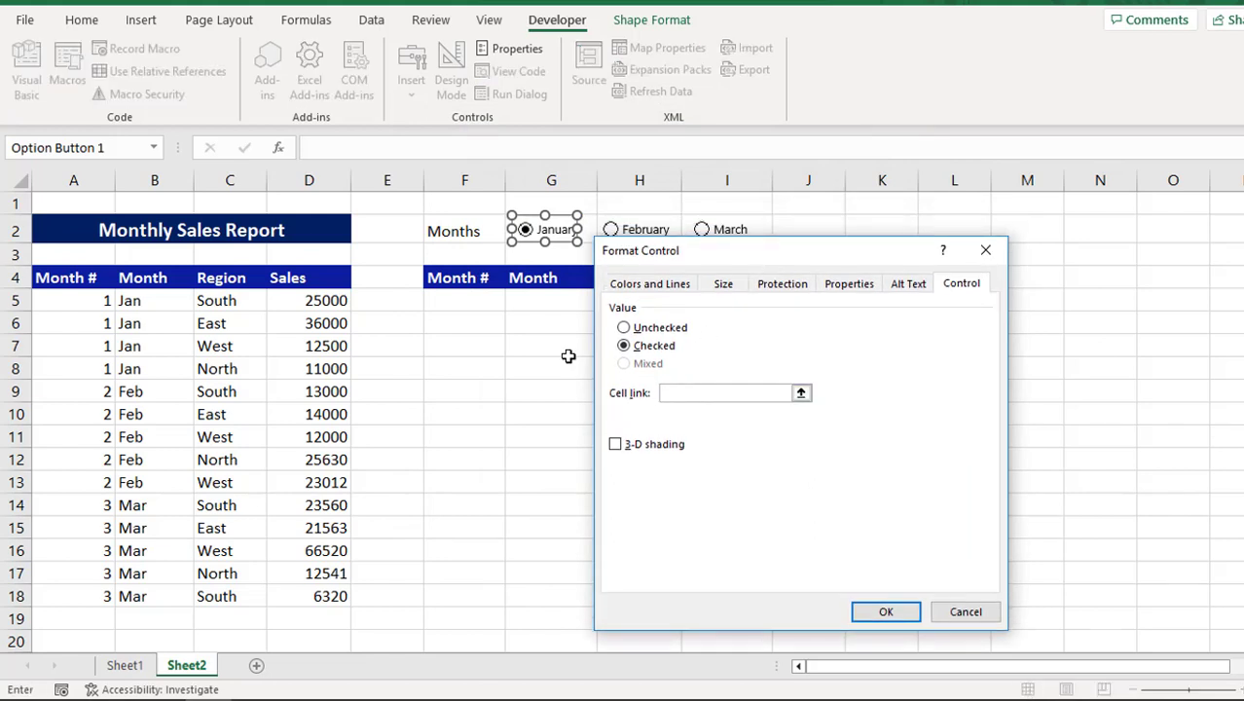
left_click(467, 201)
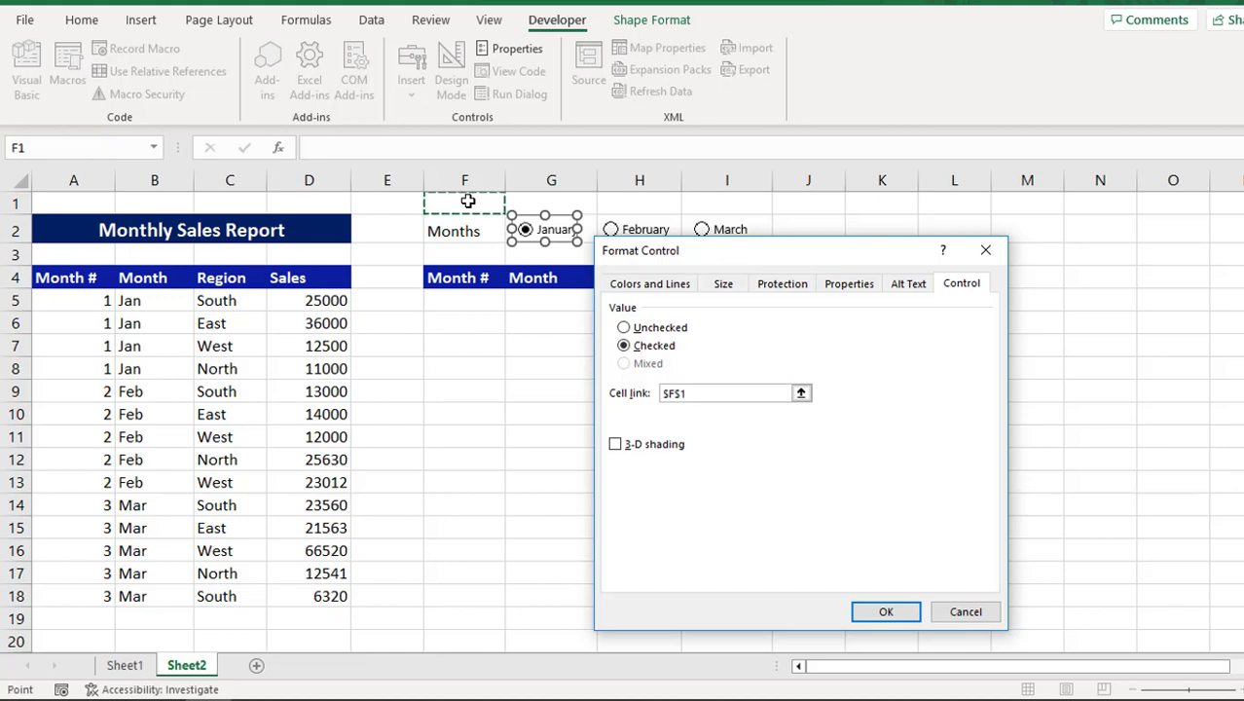
left_click(887, 611)
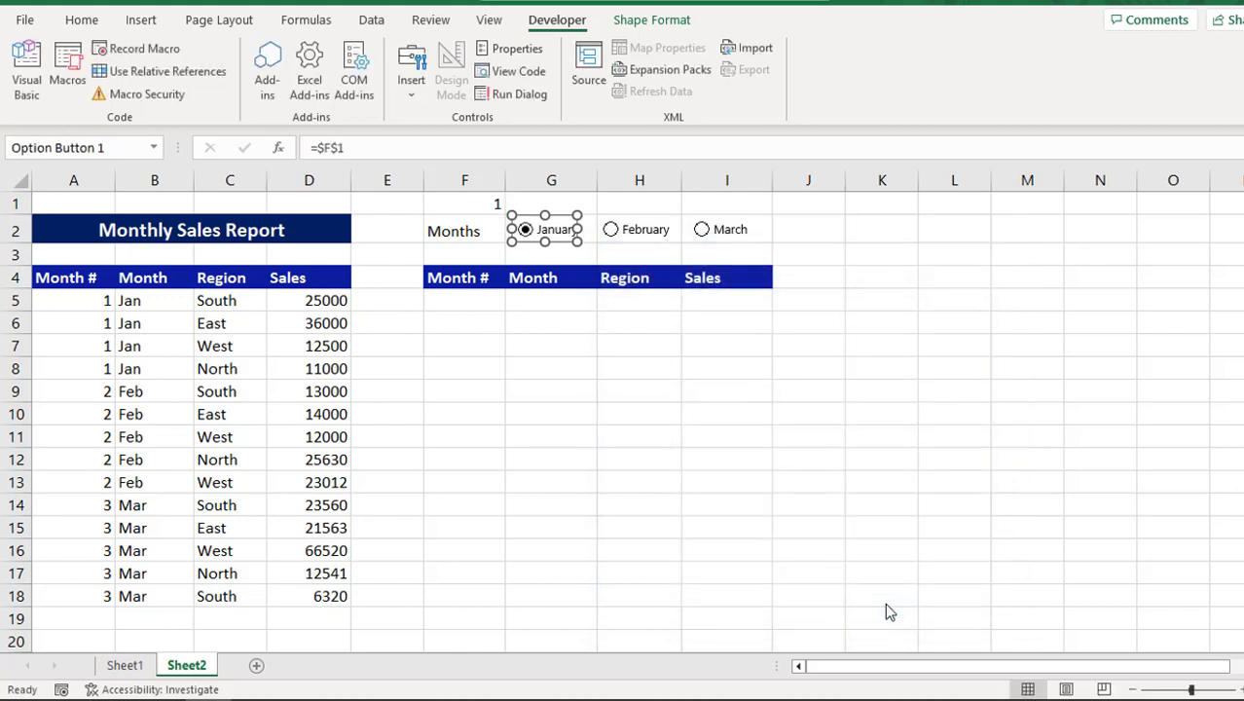
left_click(549, 320)
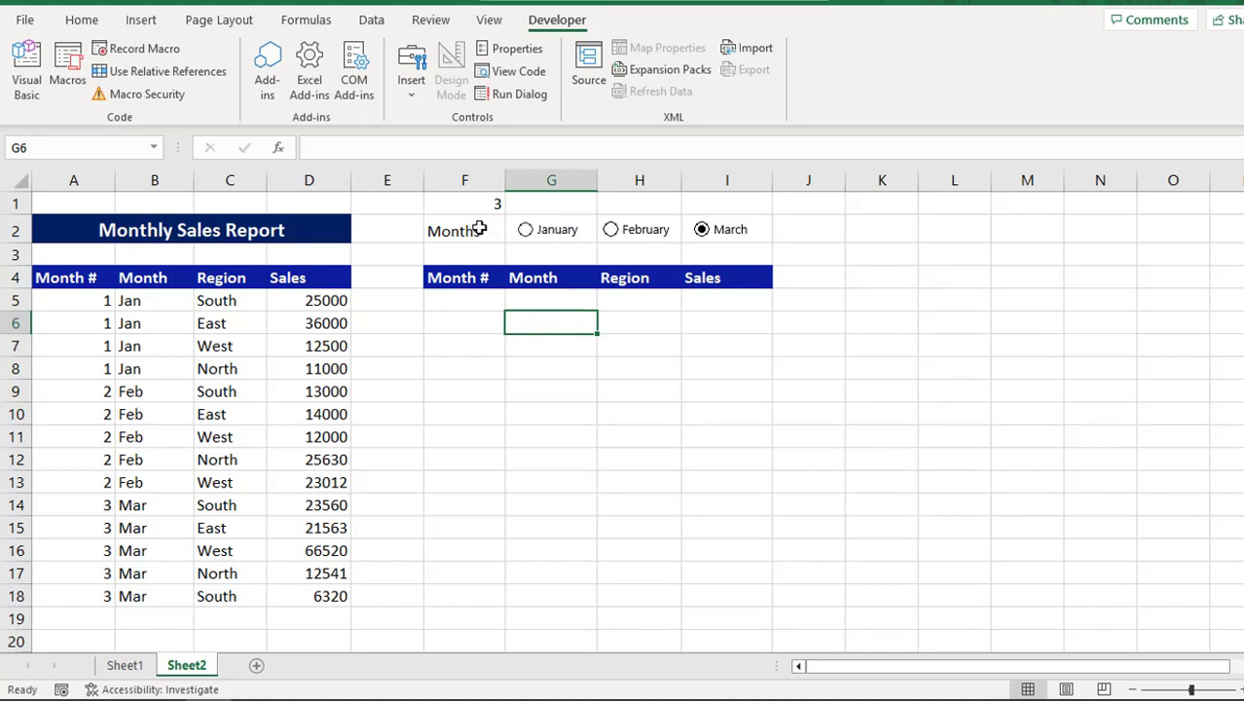
Reopen Format Control to verify the $F$1 link, then close it unchanged.
right_click(547, 232)
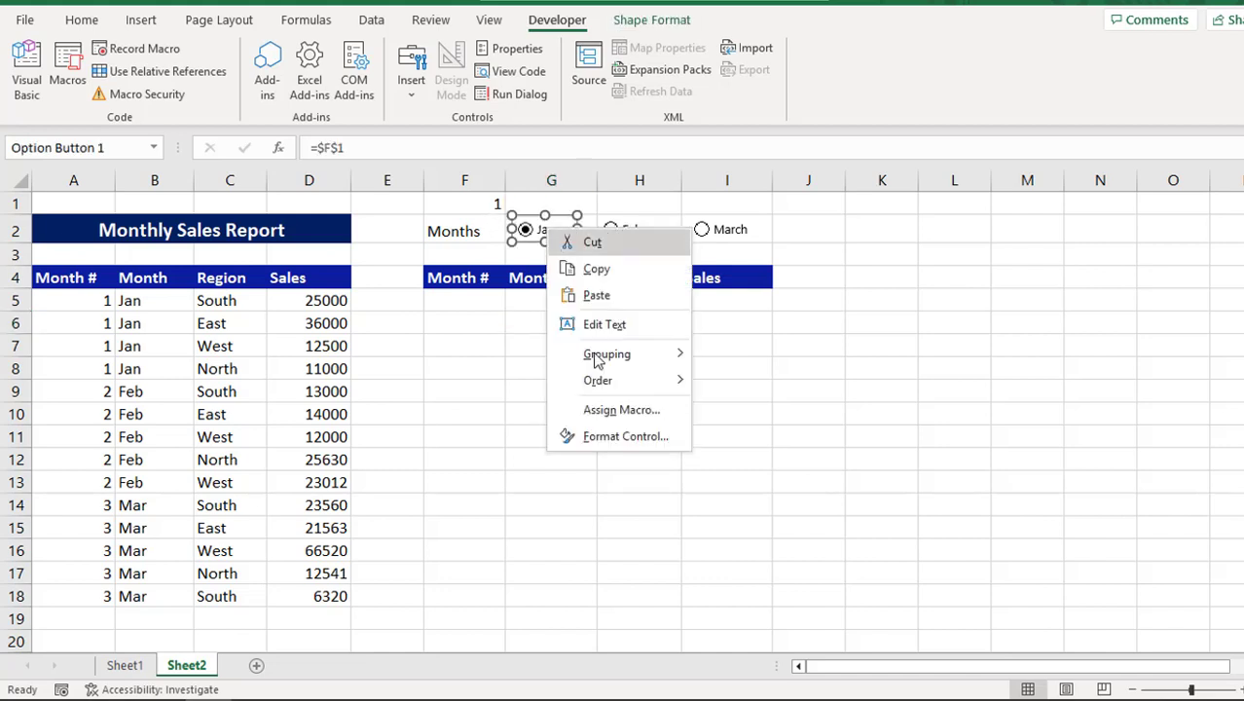
left_click(613, 446)
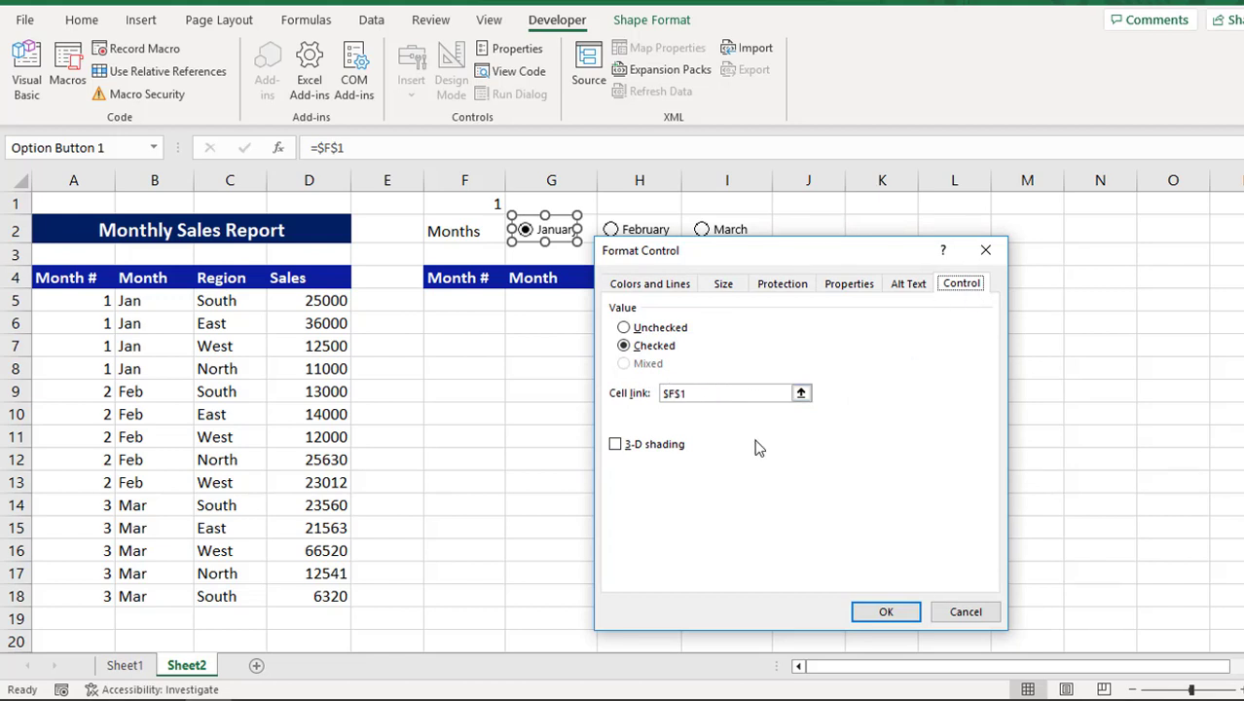
key("Return")
left_click(506, 413)
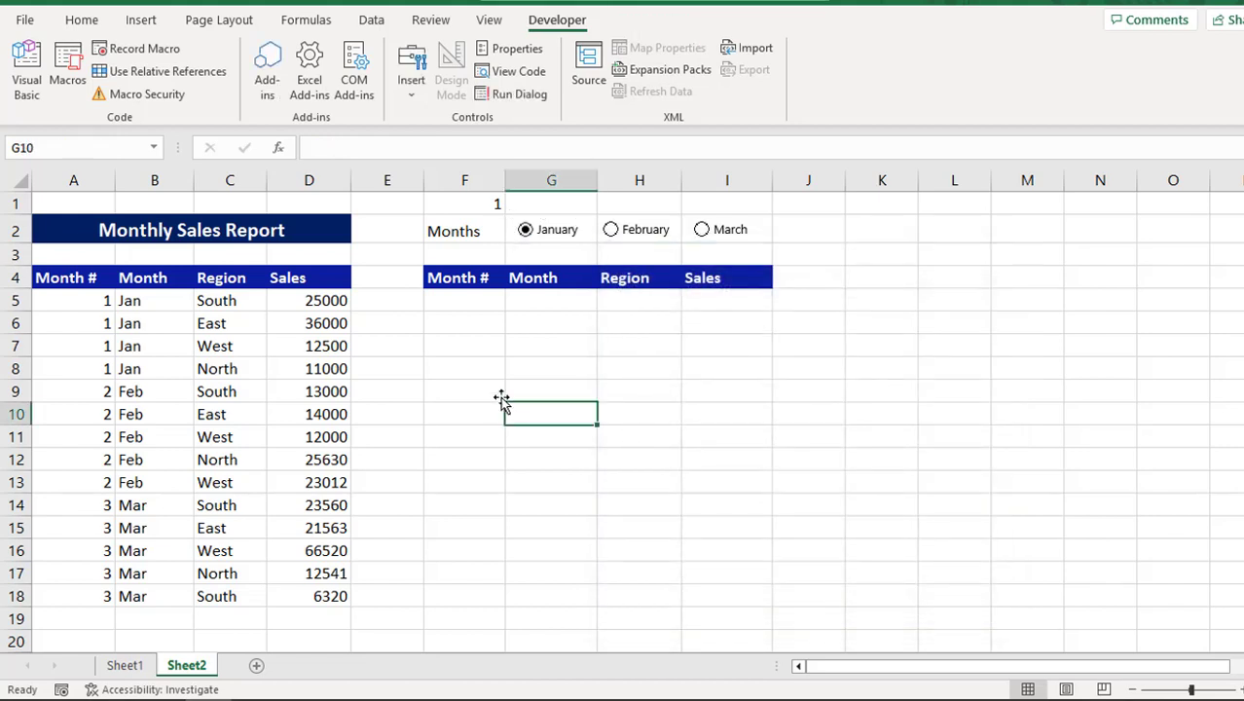
Centre the Months label in F2 both horizontally and vertically.
left_click(474, 304)
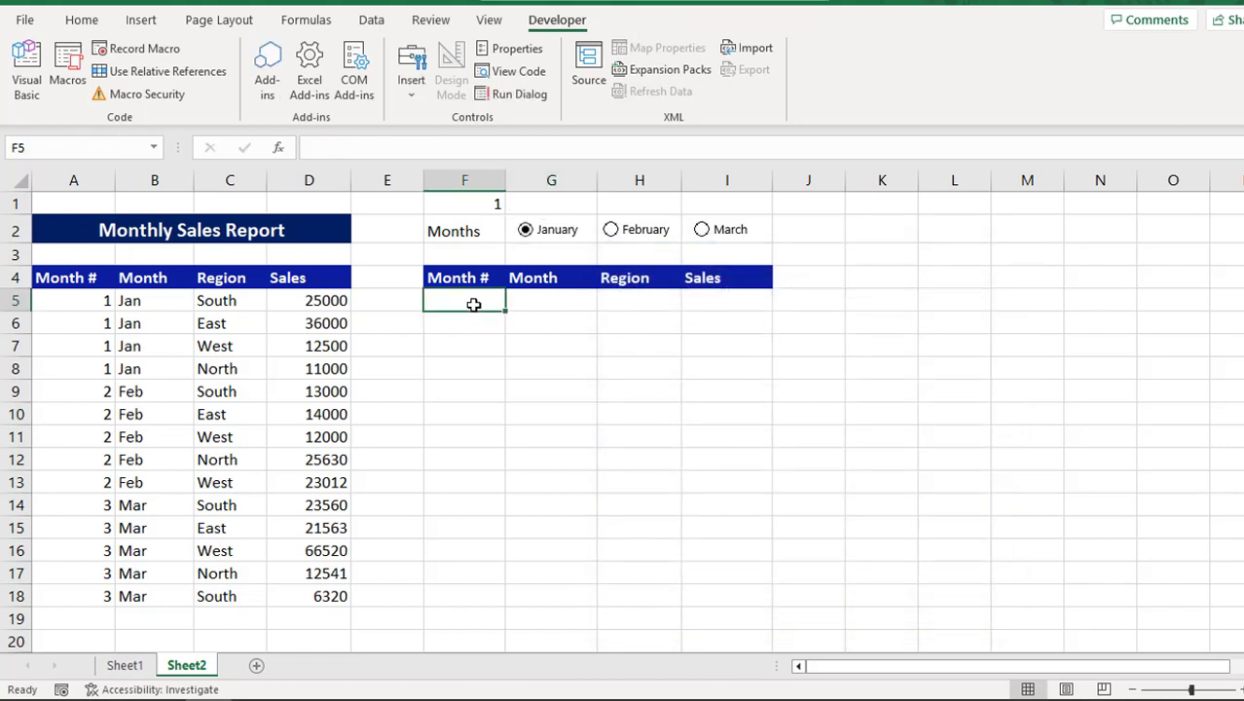
left_click(466, 229)
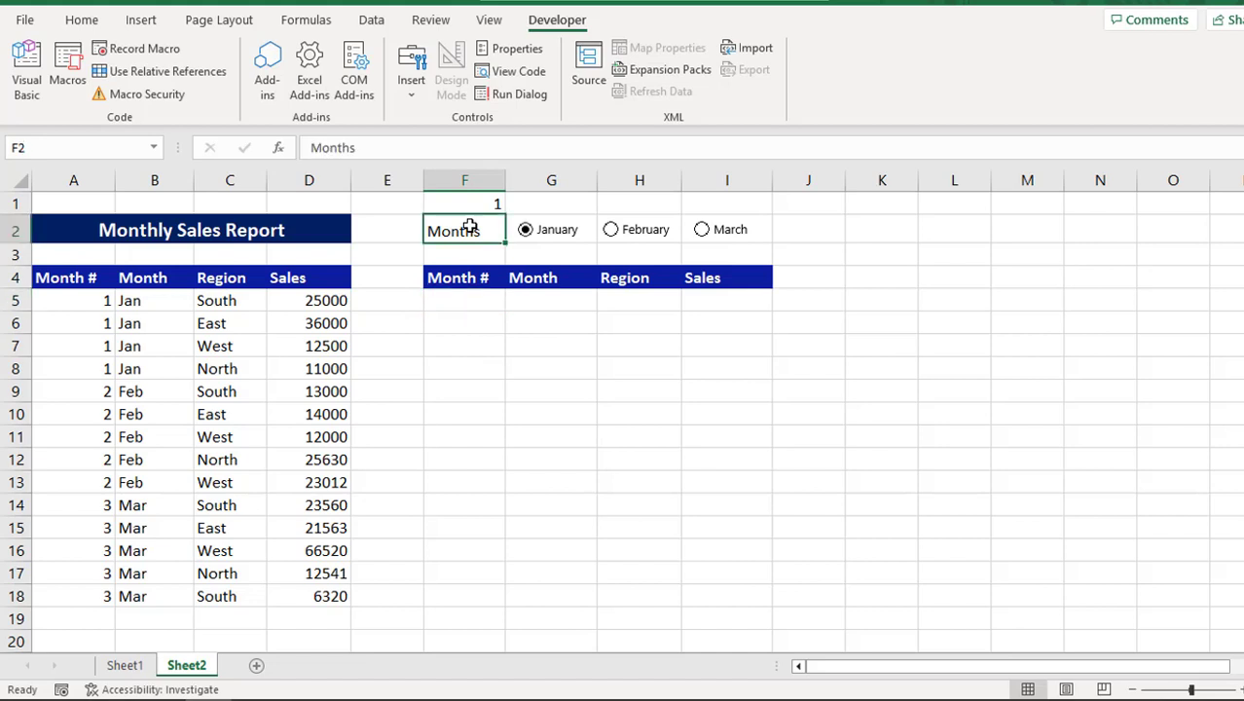
left_click(81, 20)
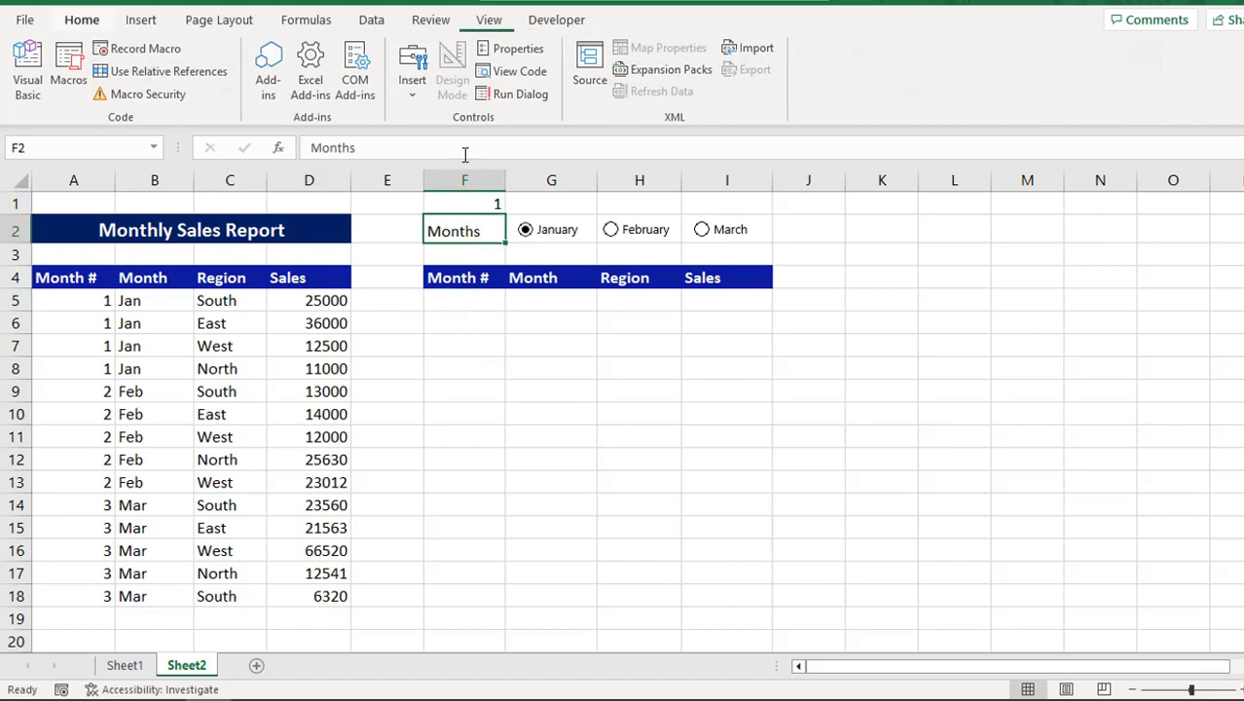
left_click(351, 86)
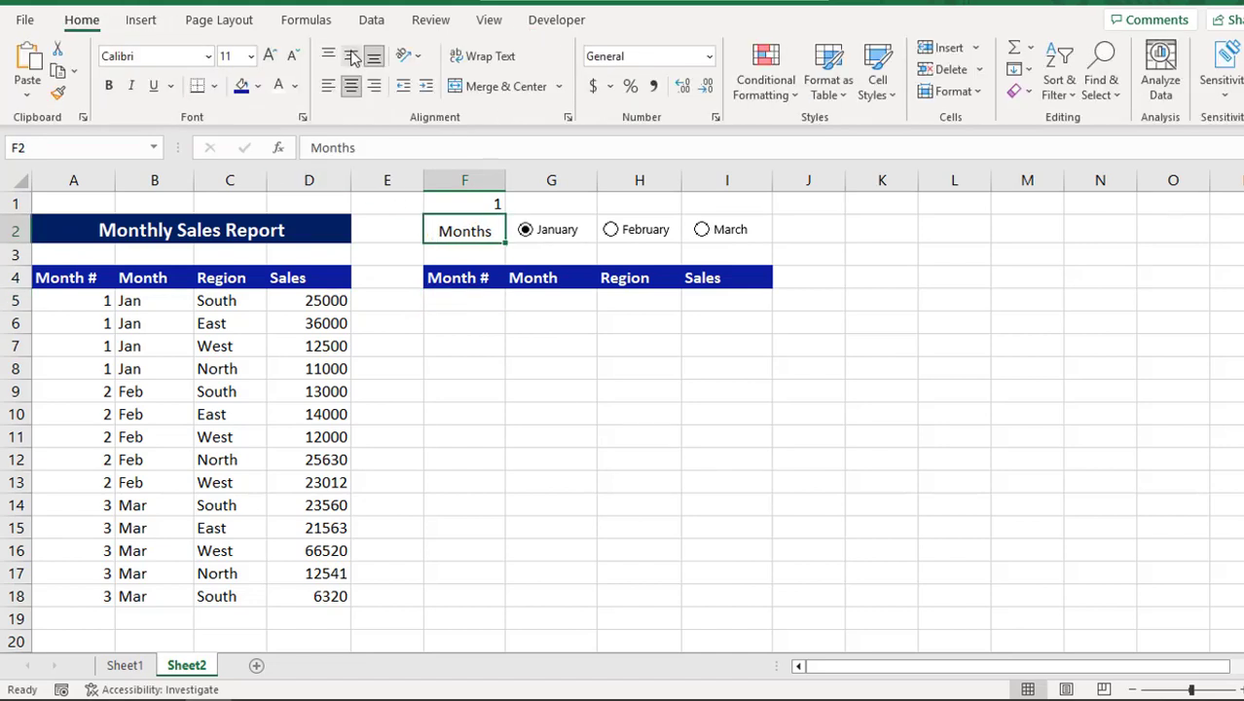
left_click(351, 56)
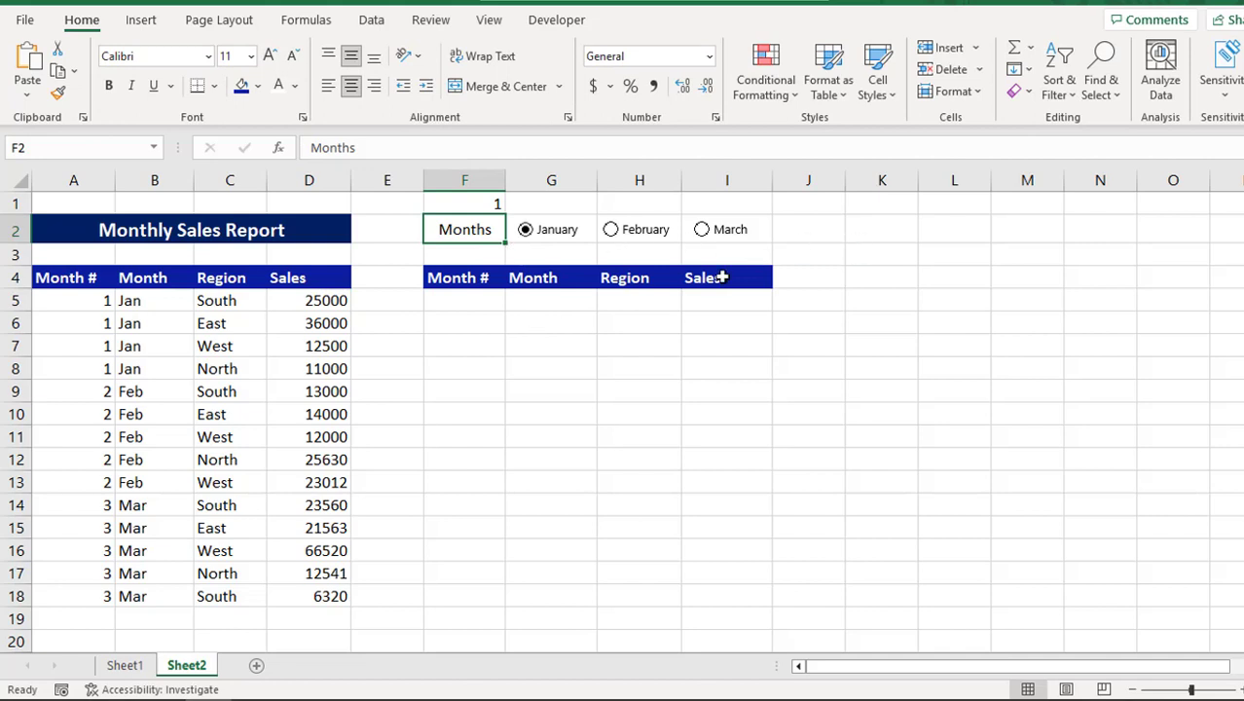
Enter =FILTER(A4:D18,A4:A18=F1) in F5 to spill the January rows.
left_click(477, 293)
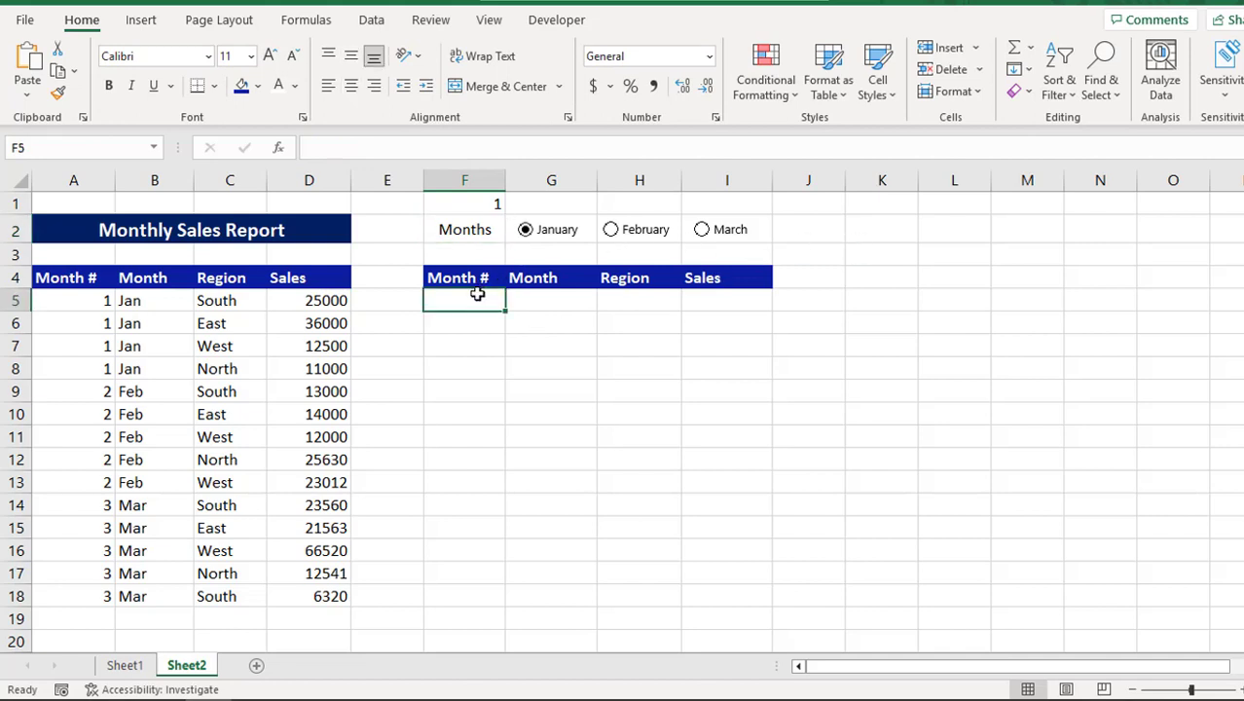
type("=FIL")
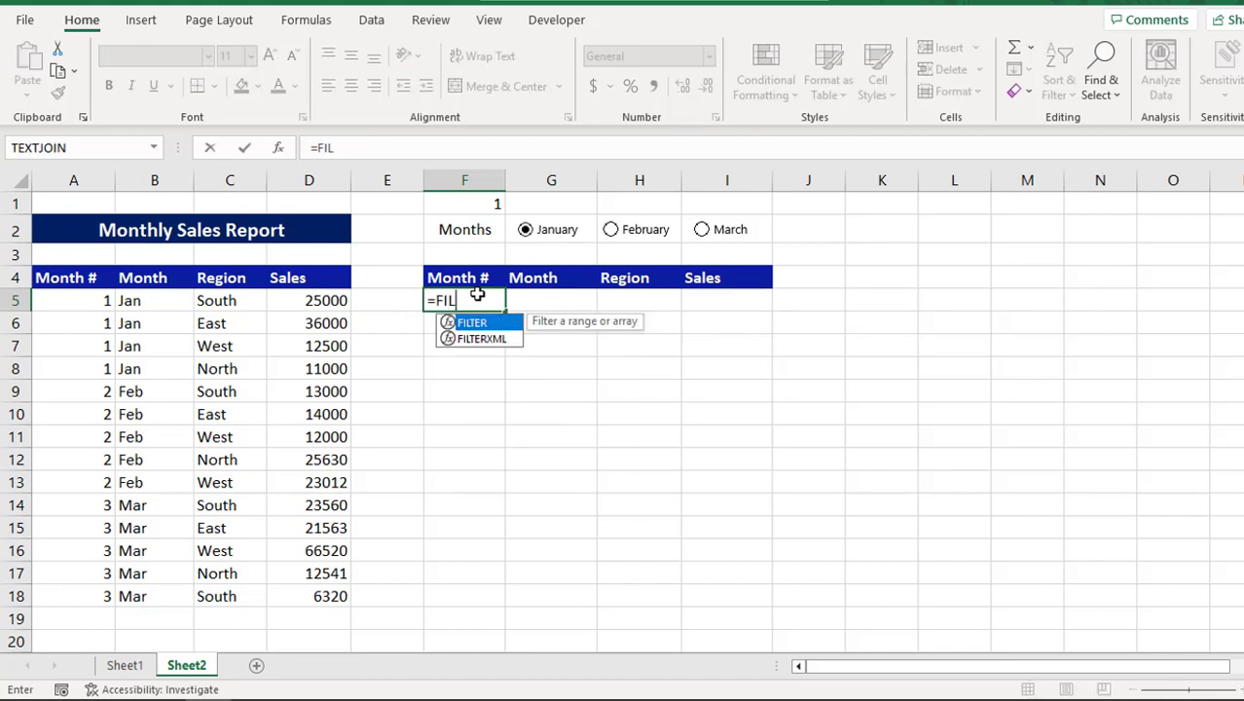
type("E")
key("BackSpace")
key("Tab")
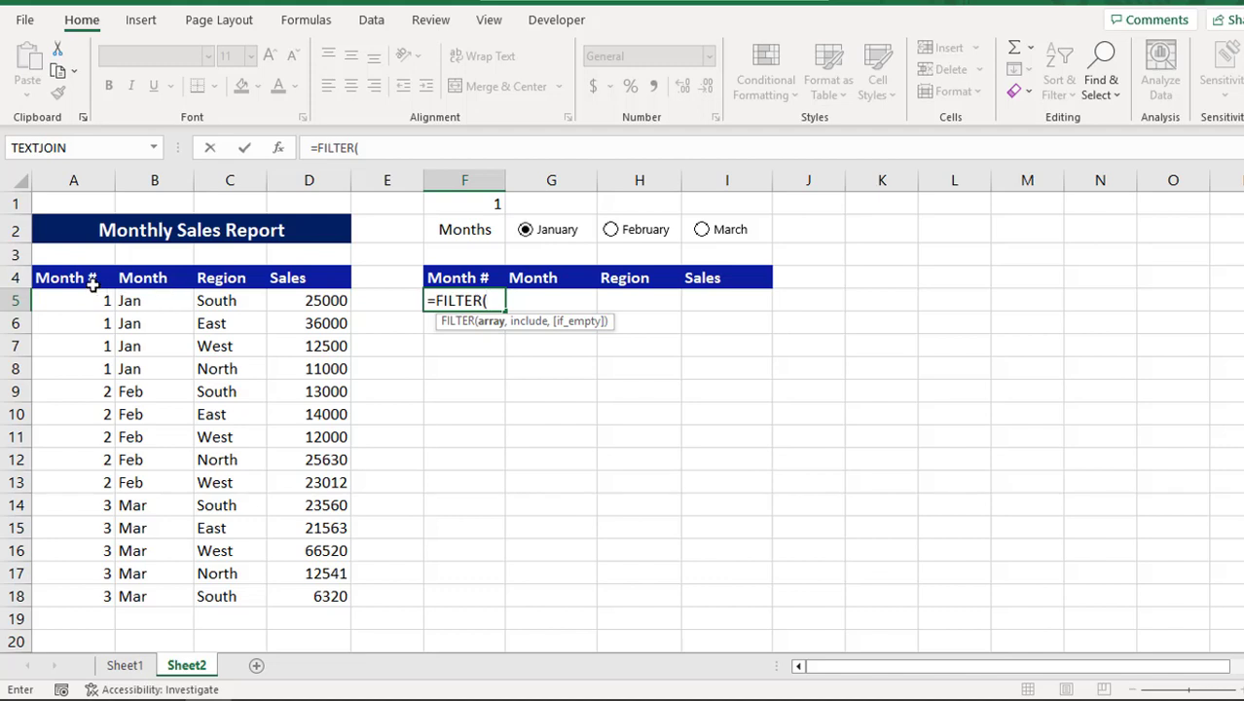
left_click_drag(90, 279, 309, 589)
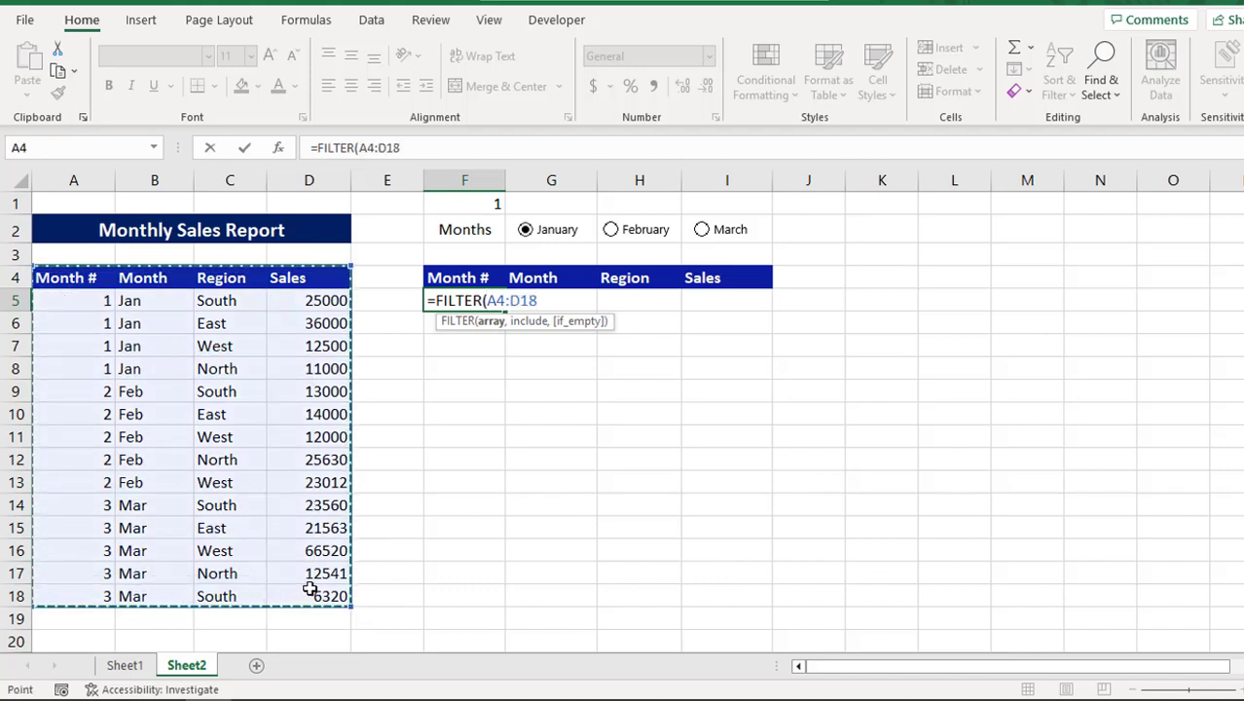
type(",")
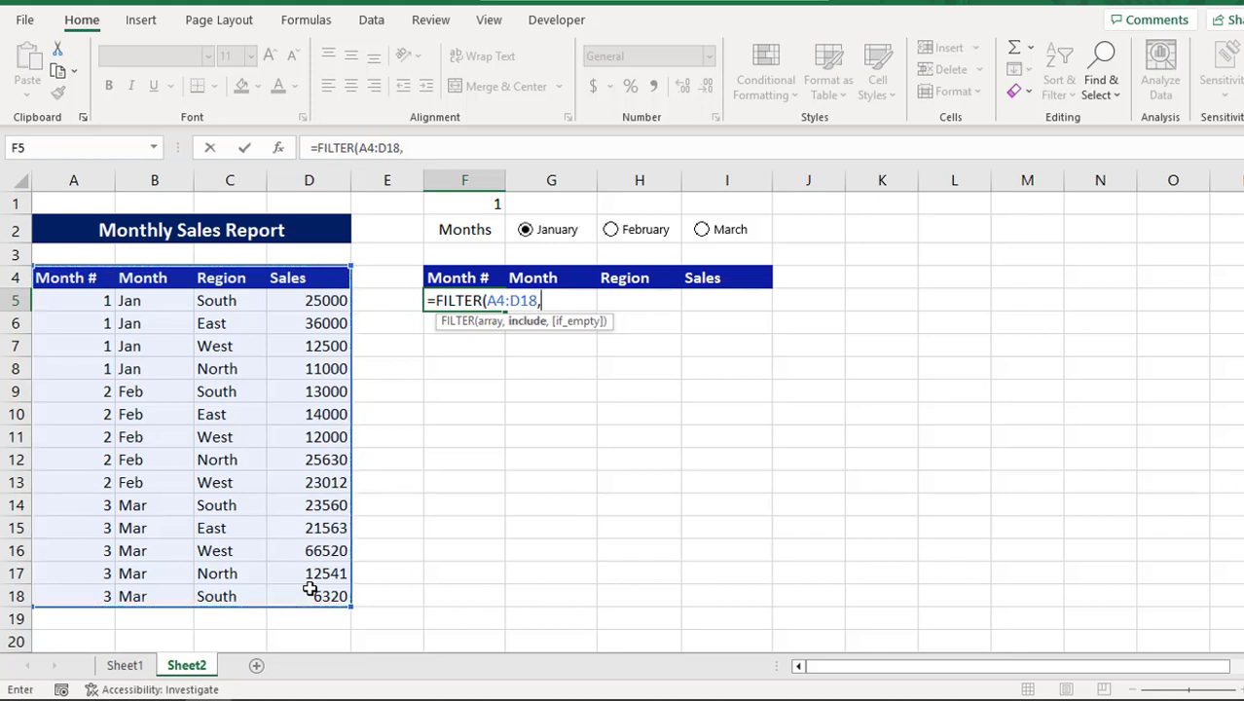
left_click(94, 279)
left_click_drag(94, 279, 58, 596)
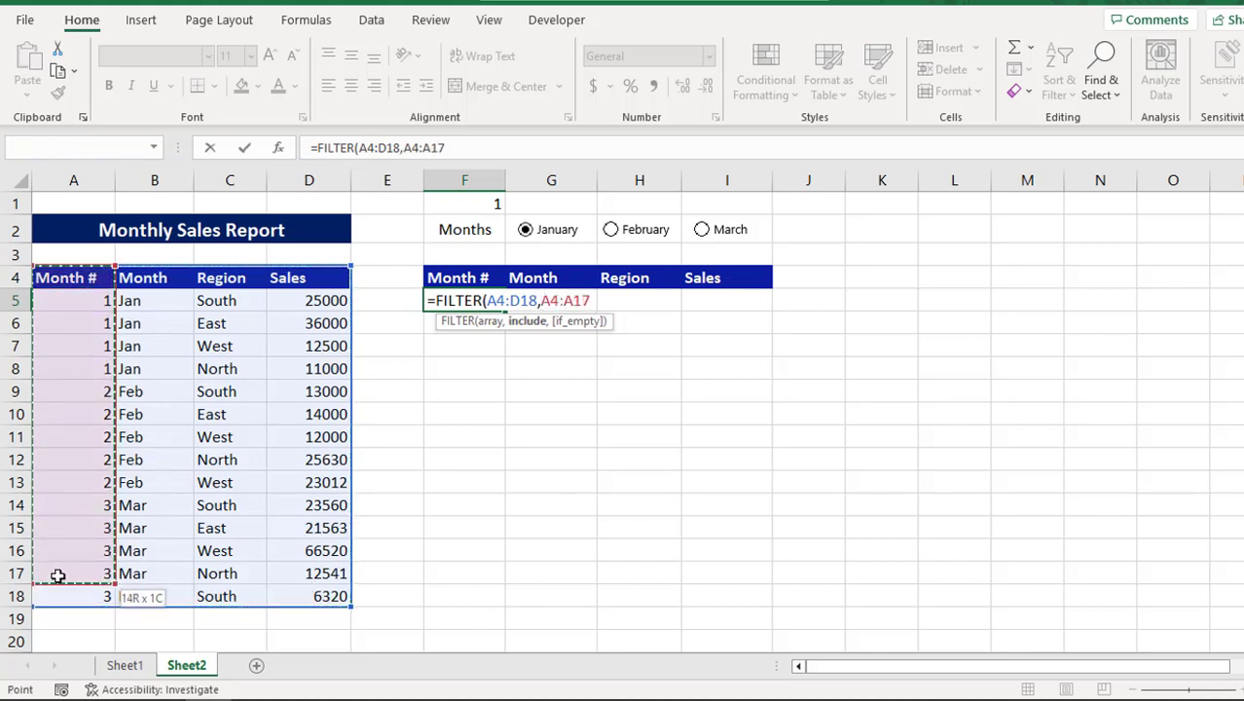
type("=")
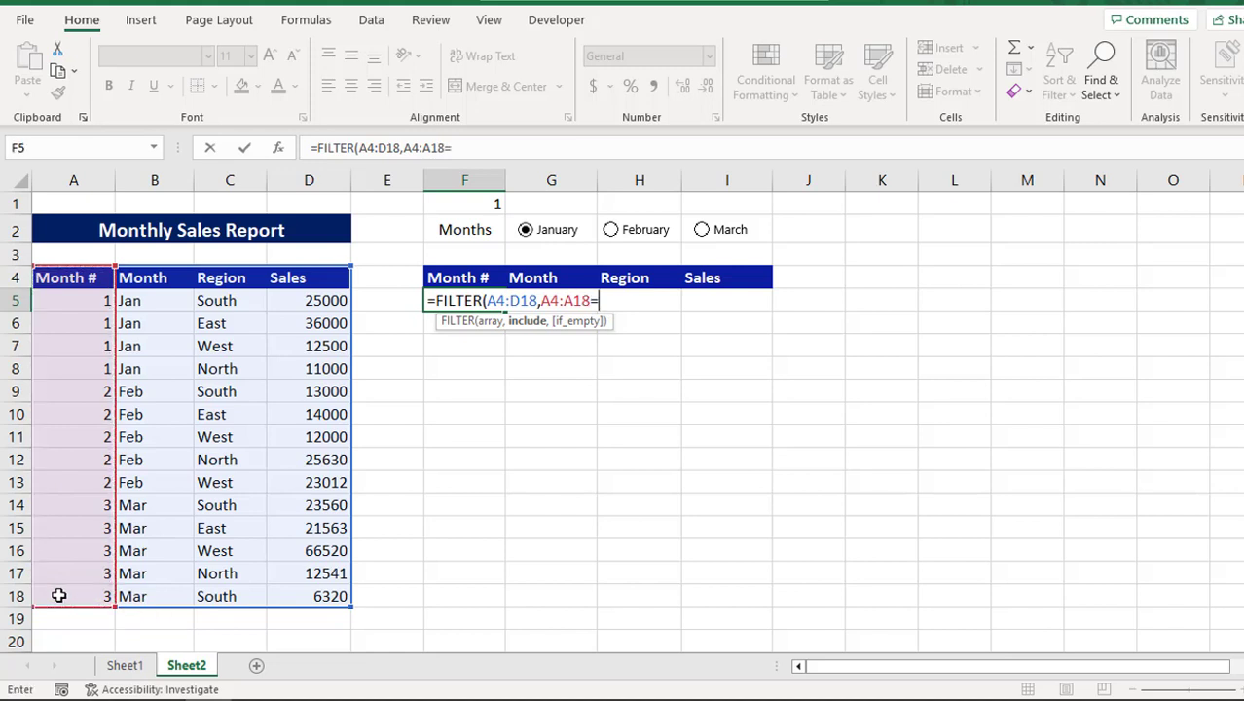
left_click(454, 195)
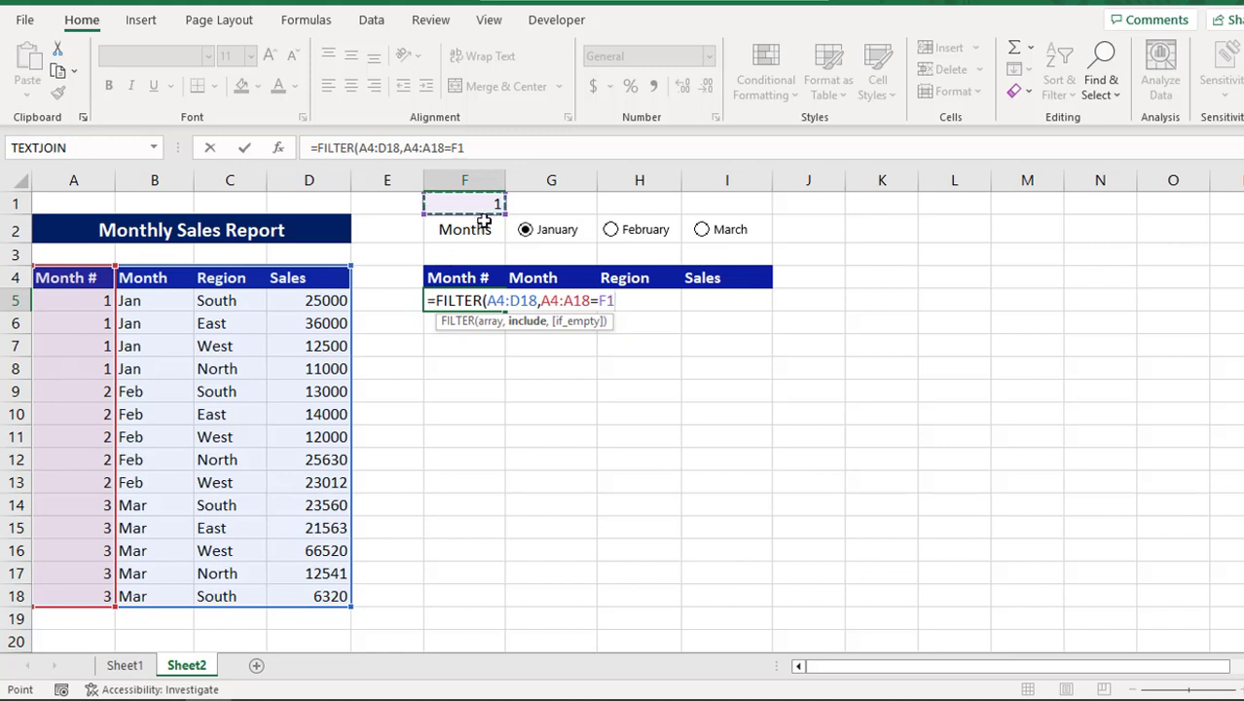
type(")")
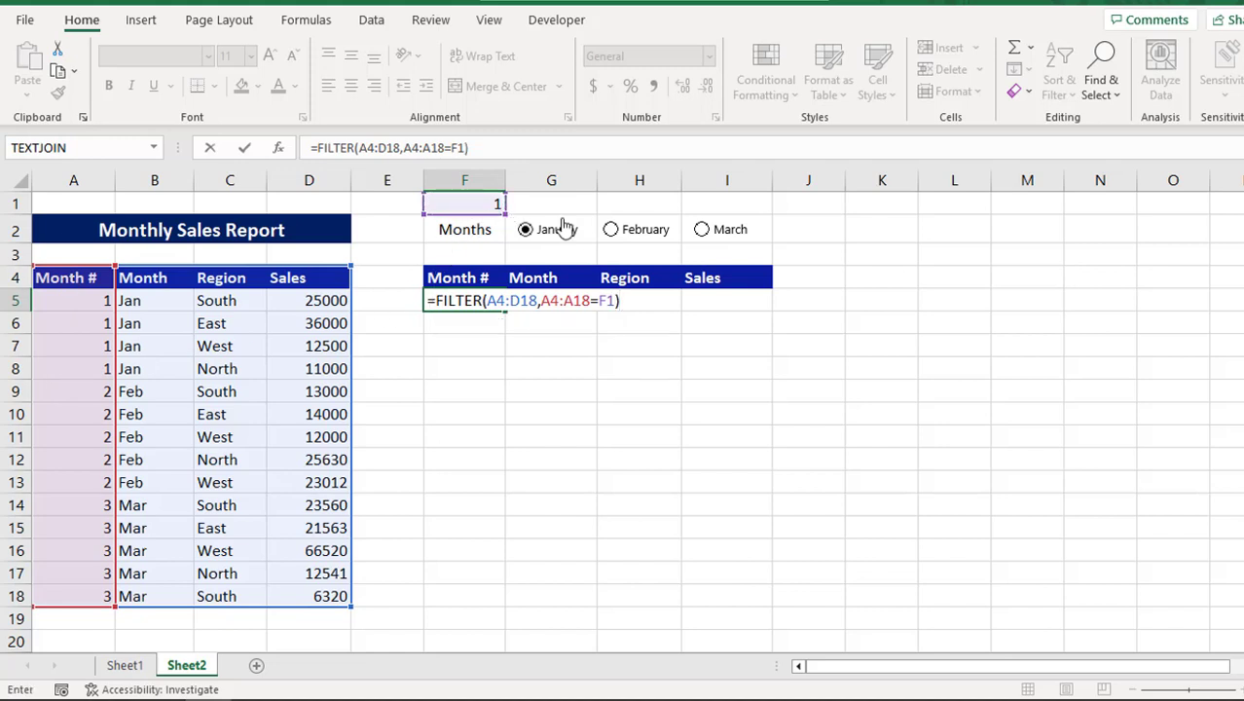
key("Return")
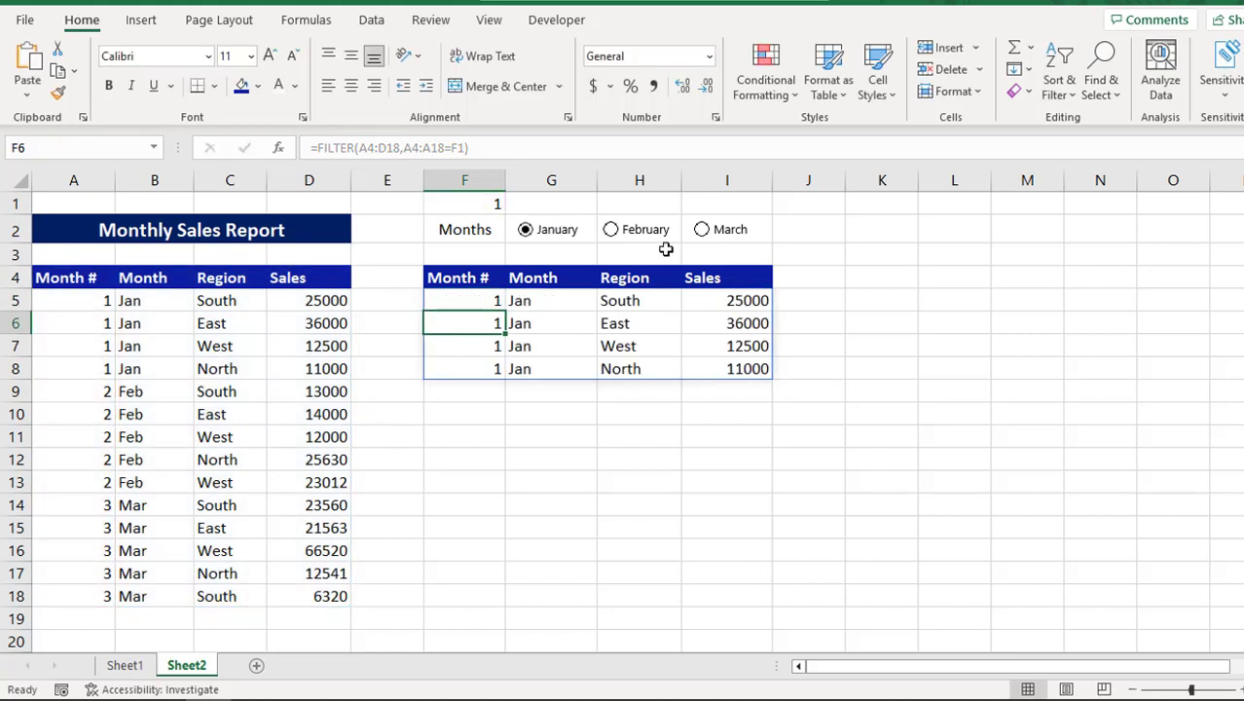
left_click(471, 454)
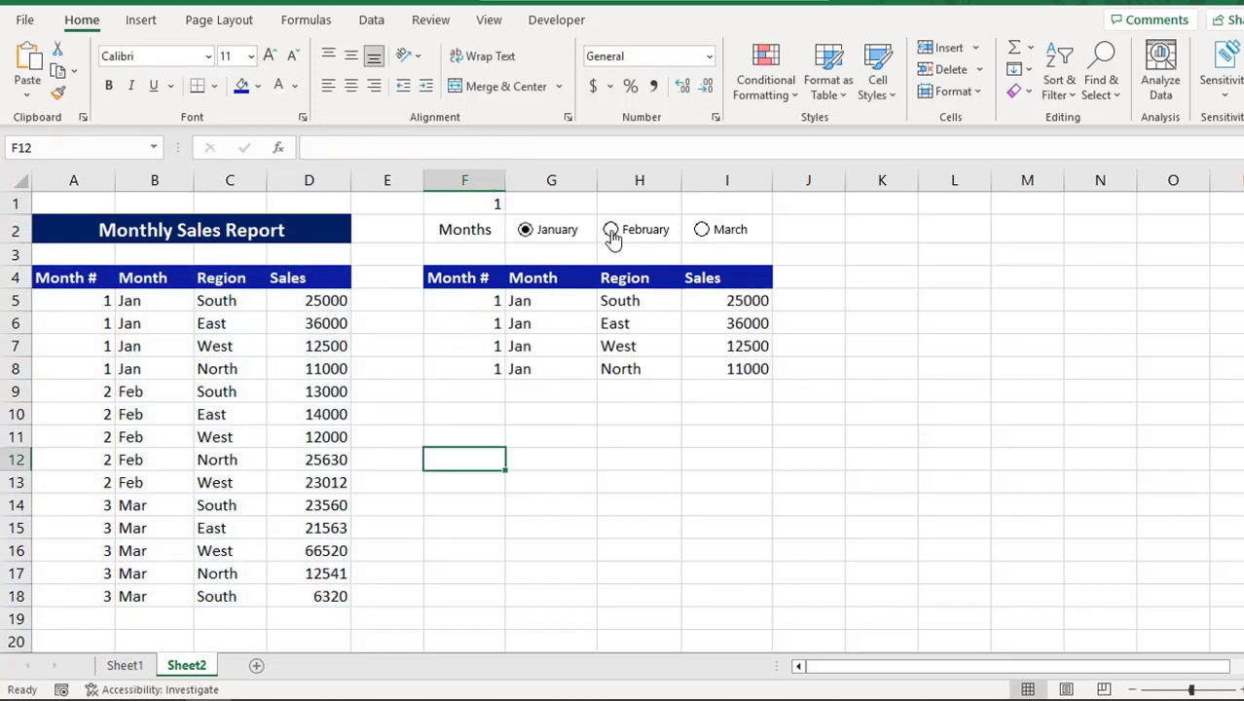
left_click(611, 232)
left_click(729, 233)
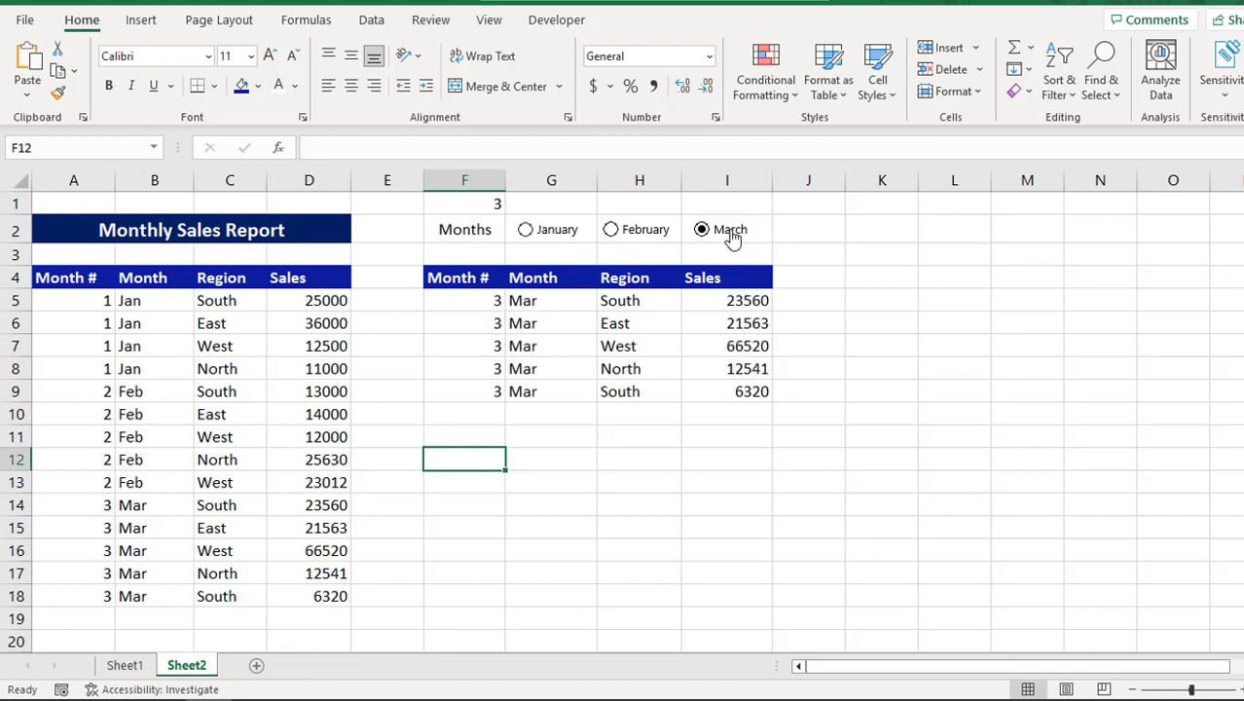
left_click(529, 241)
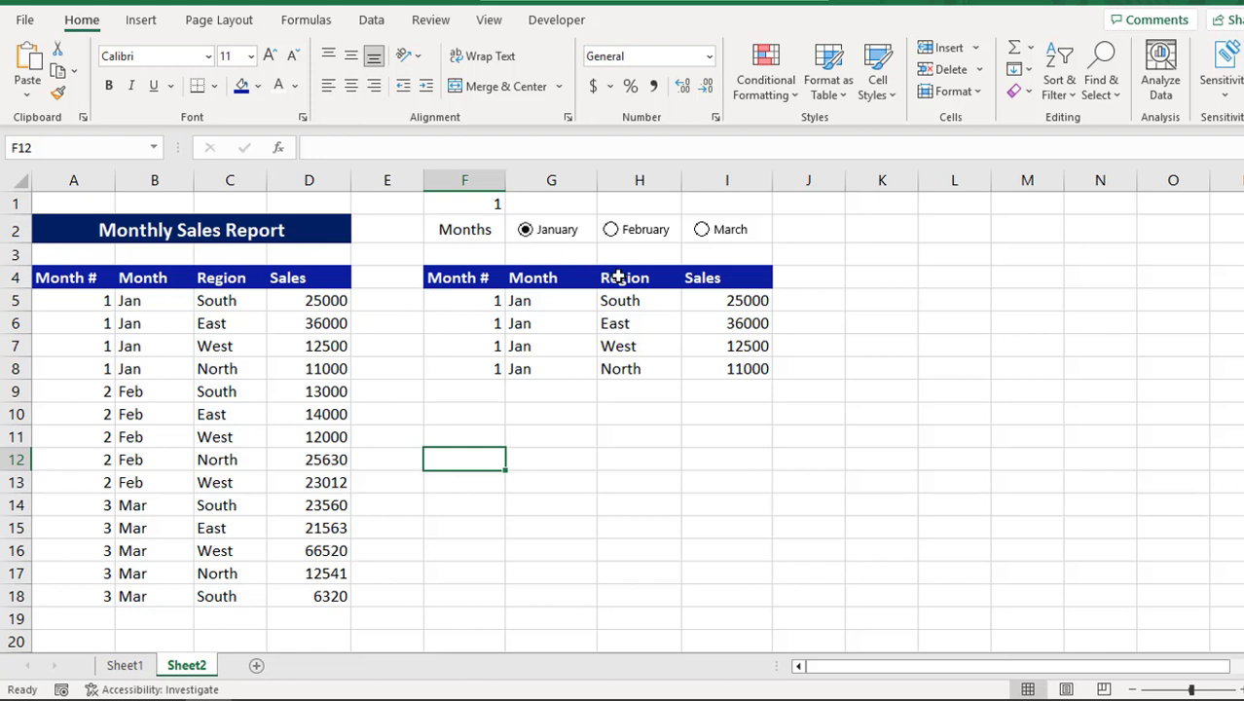
Insert a clustered bar chart from the filtered Region and Sales results H4:I8.
left_click_drag(628, 277, 650, 362)
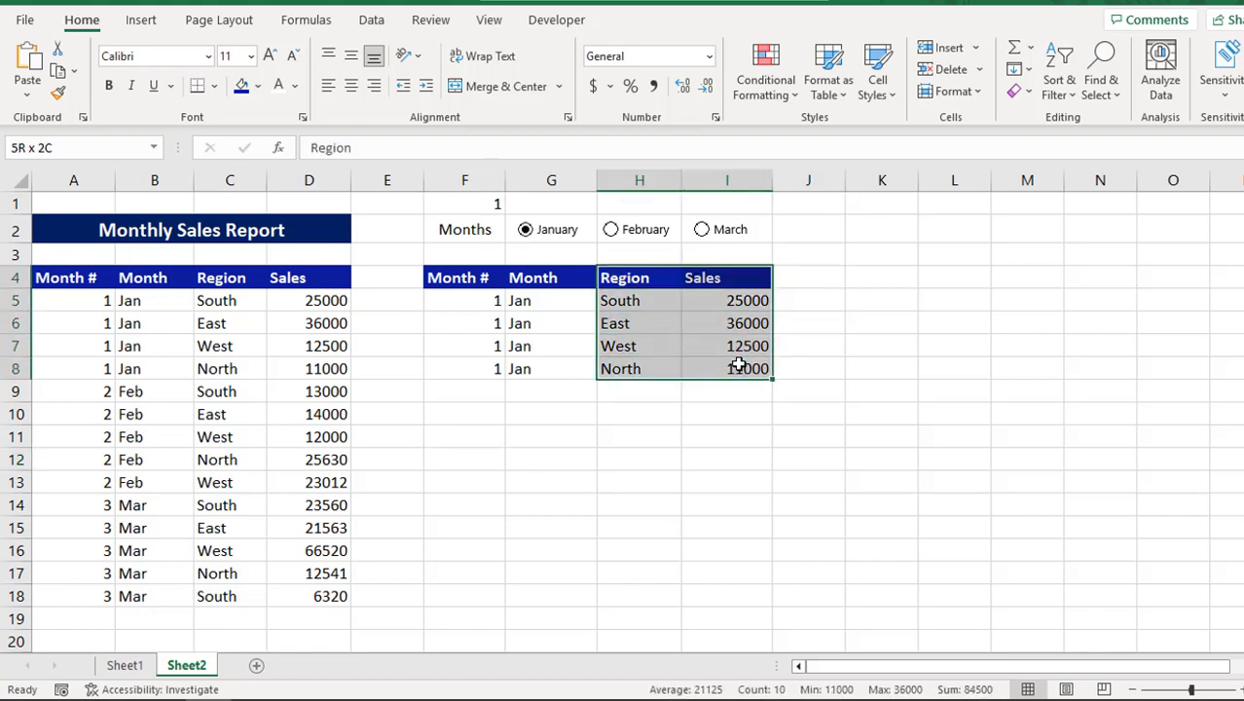
left_click(161, 21)
left_click(507, 47)
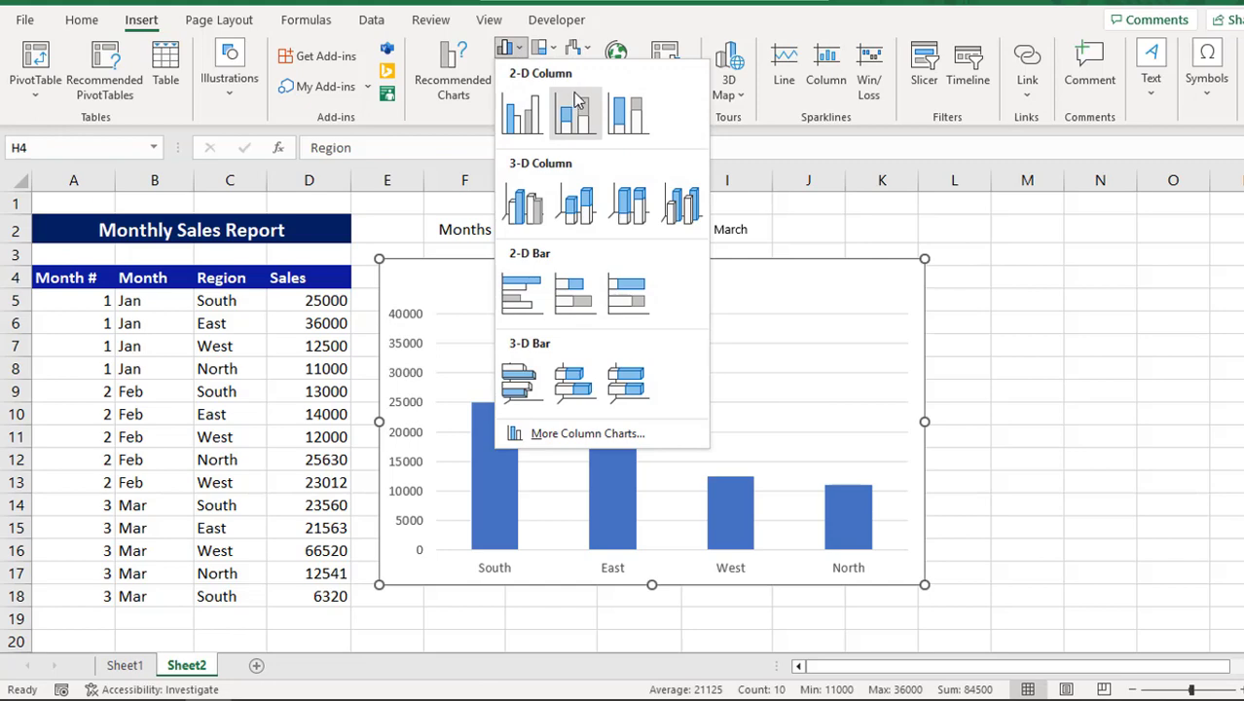
left_click(519, 306)
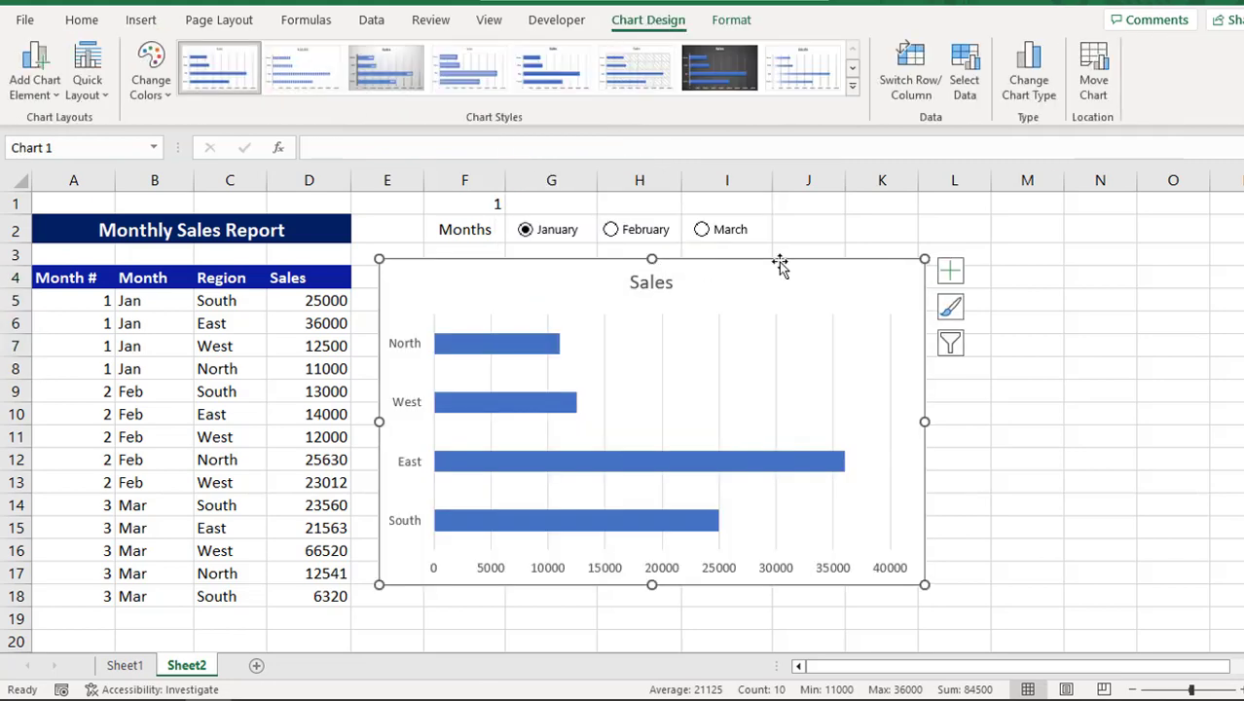
Move the chart below the filtered table and resize it to the table's width.
mouse_move(922, 257)
left_mouse_down()
mouse_move(866, 330)
mouse_move(759, 395)
left_mouse_up()
left_click_drag(580, 429, 624, 435)
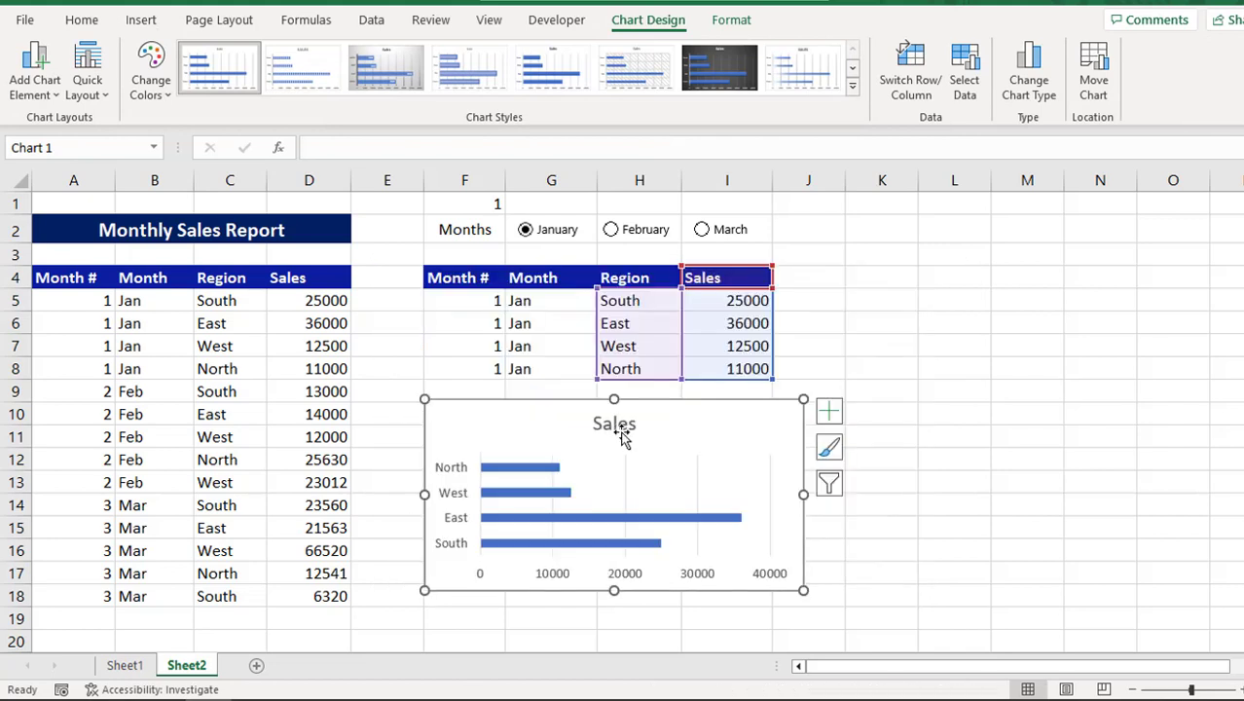
left_click_drag(803, 493, 771, 489)
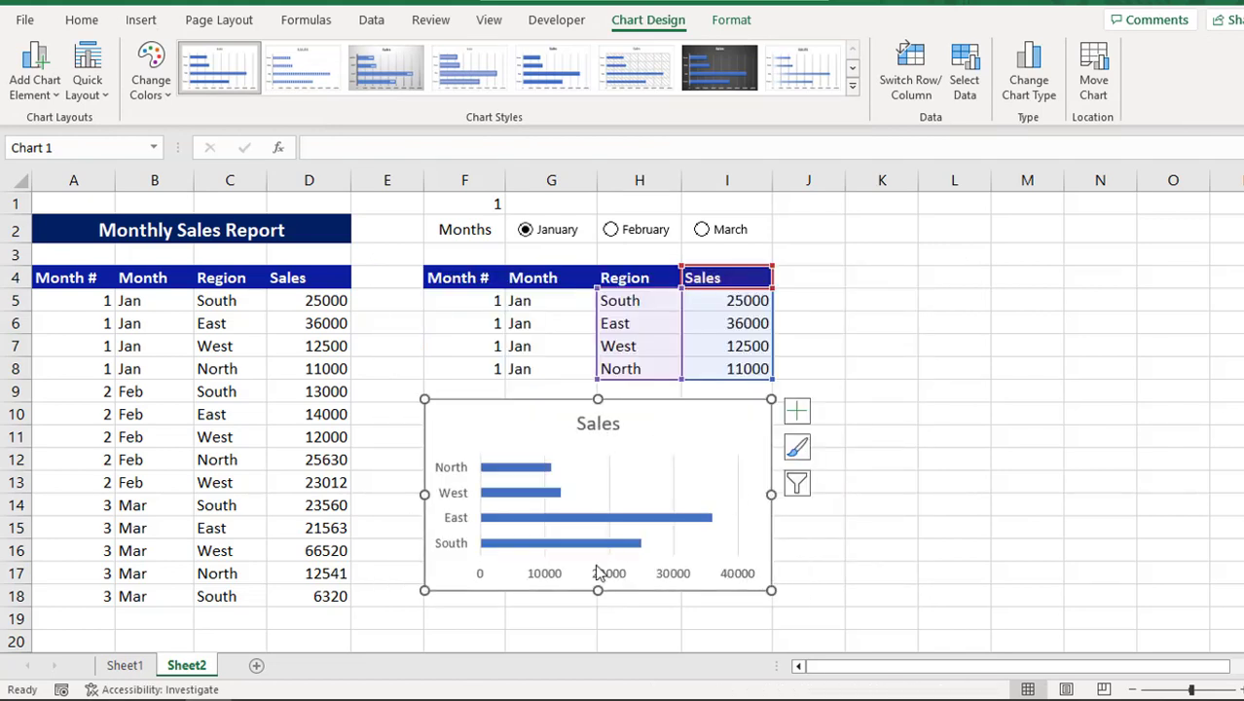
left_click_drag(597, 592, 598, 585)
left_click(860, 525)
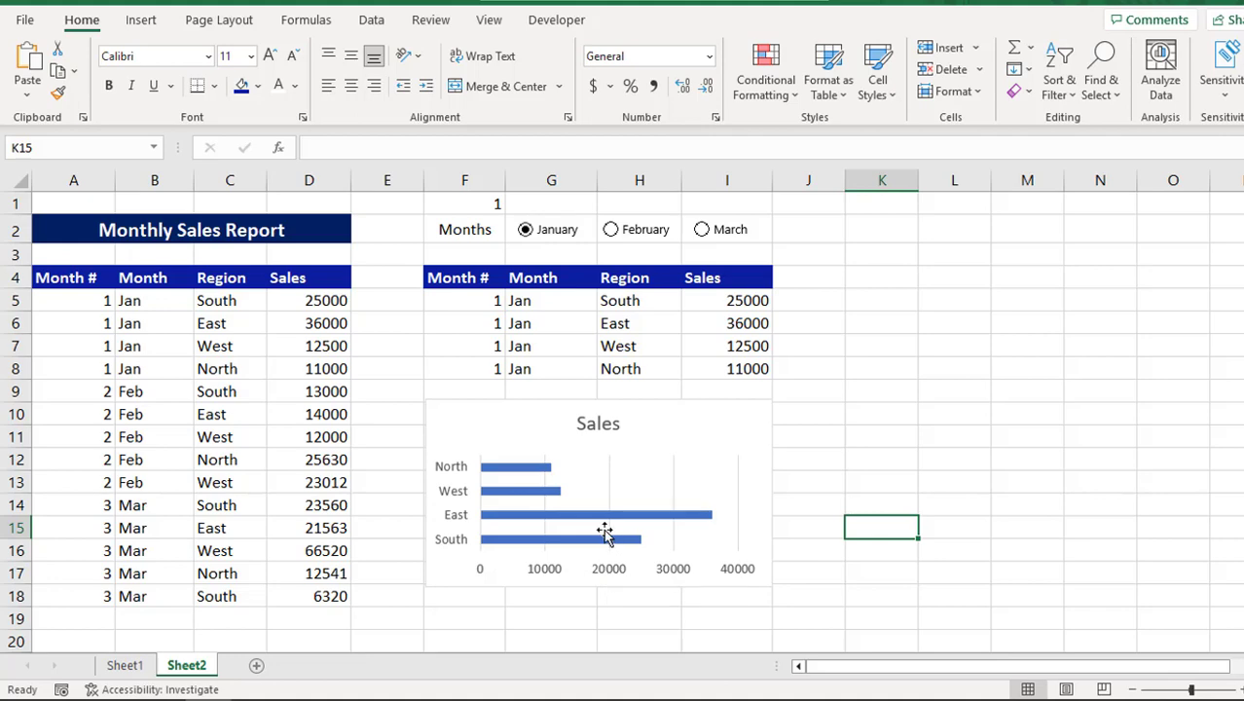
Give the Sales bars a solid dark blue fill via Format Data Series.
left_click(606, 521)
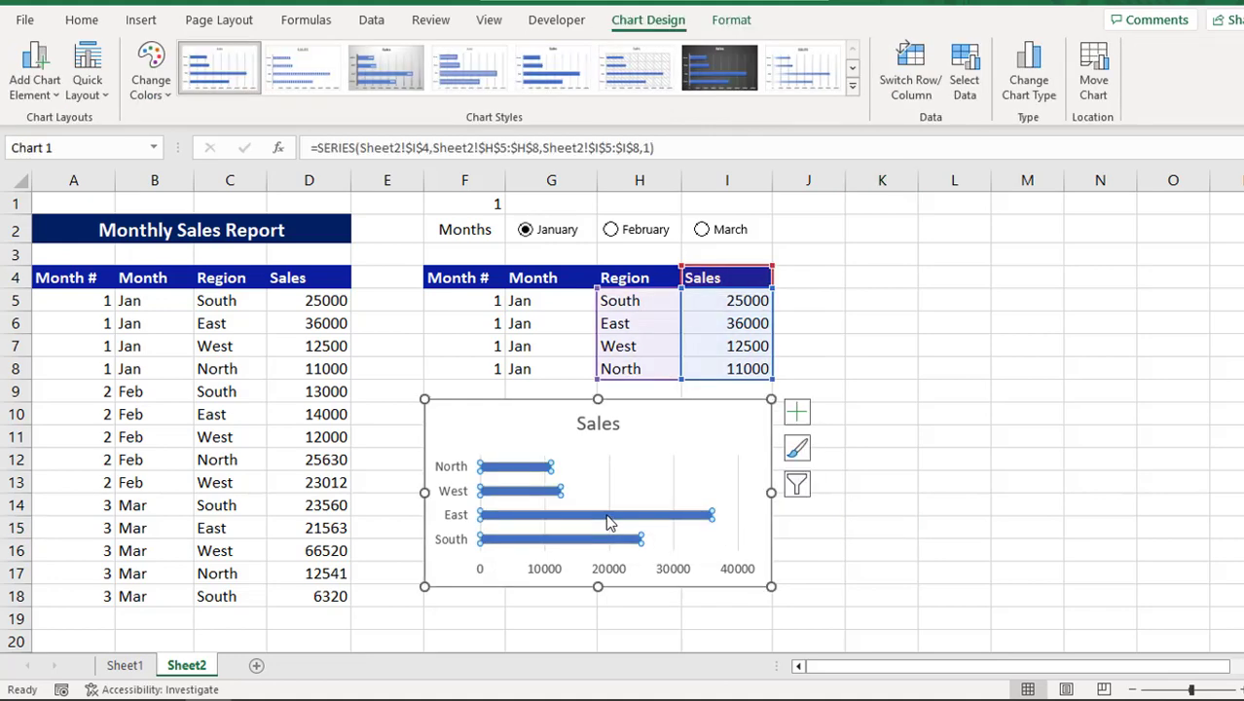
right_click(605, 521)
left_click(693, 499)
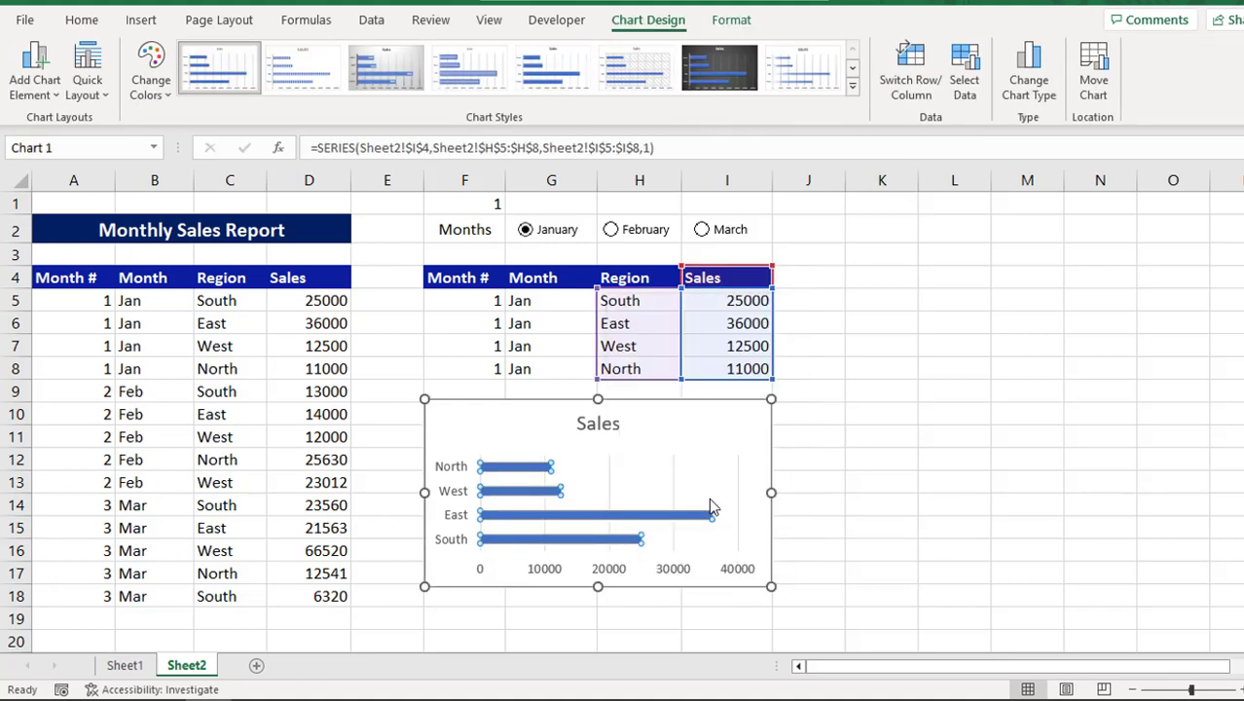
left_click(1054, 257)
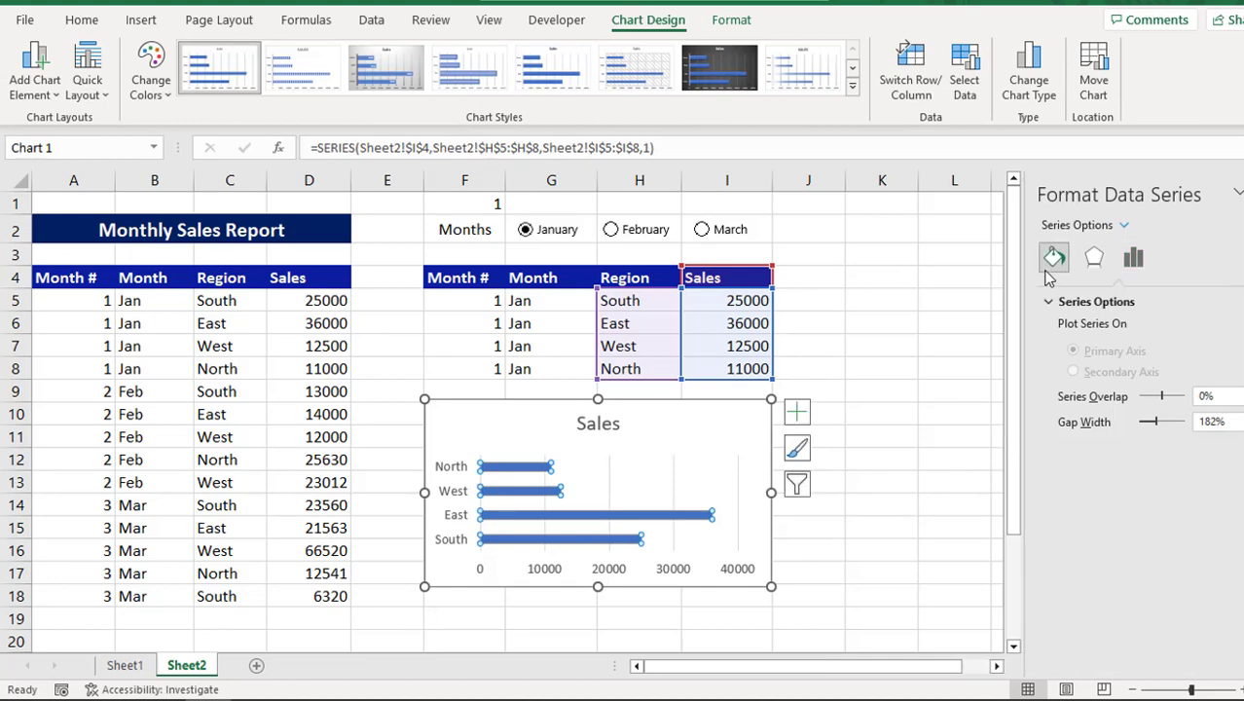
left_click(1070, 352)
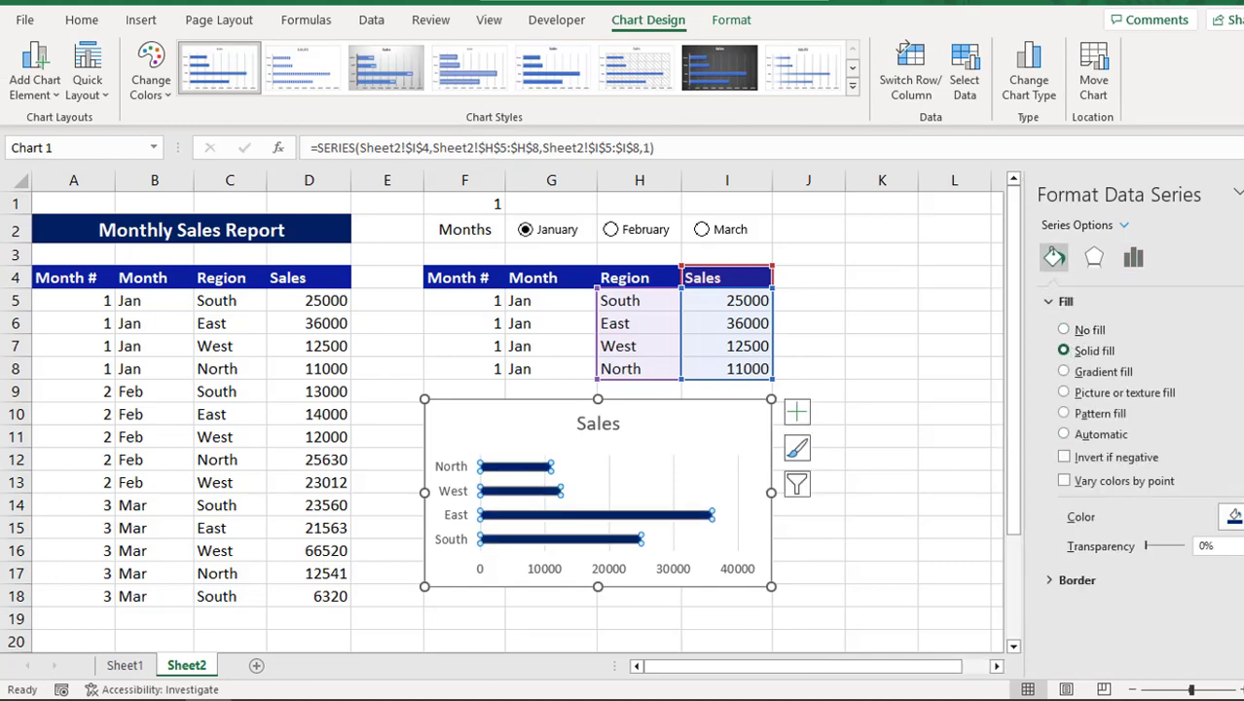
left_click(1233, 517)
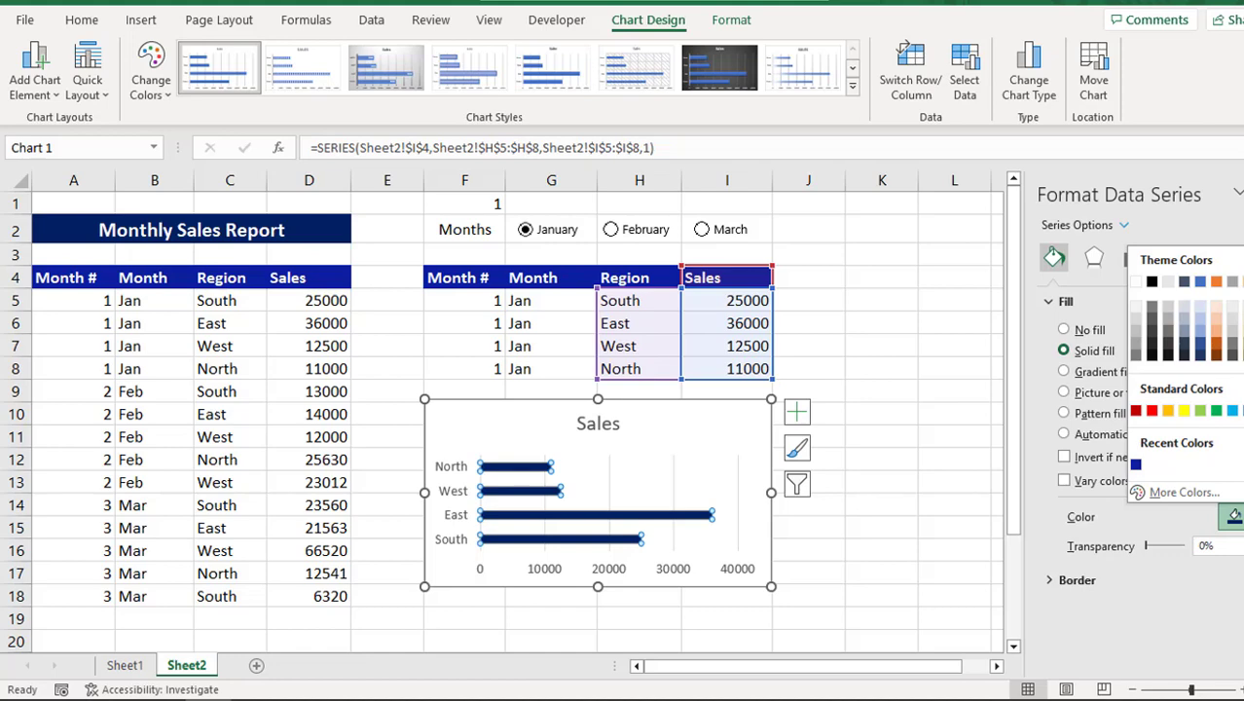
left_click(1233, 516)
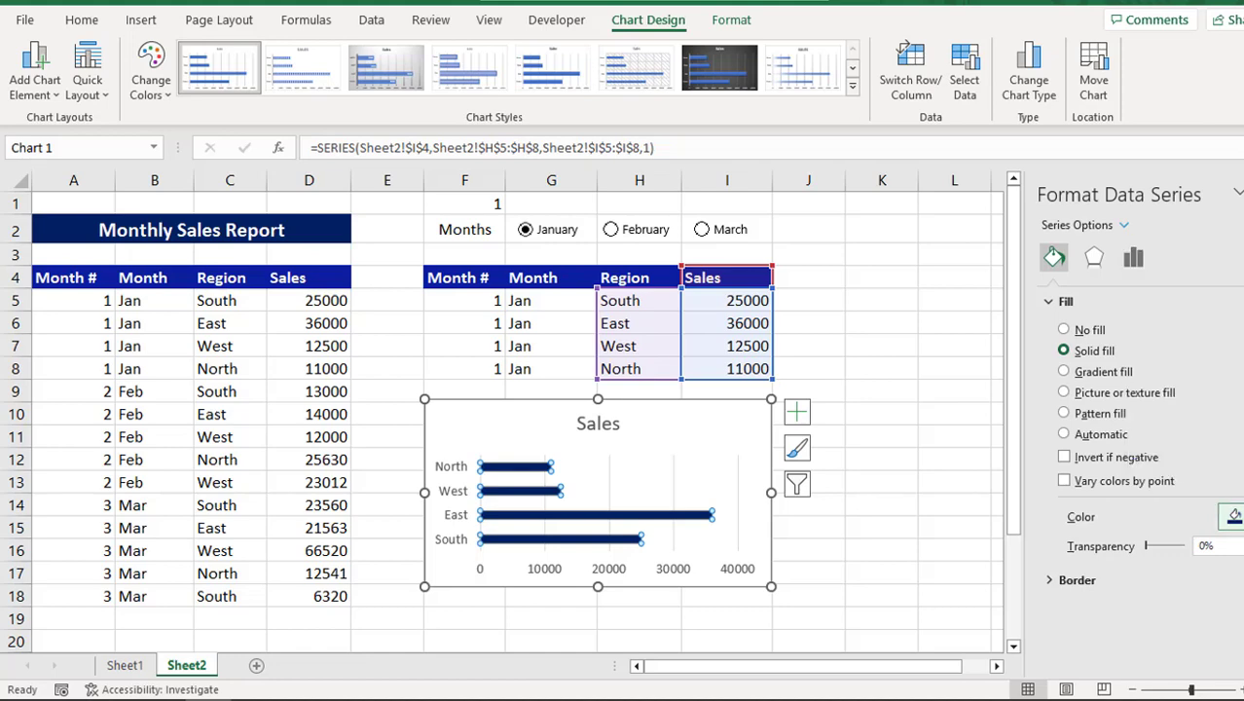
Make the horizontal value axis and vertical region axis labels bold at size 10.
left_click(602, 578)
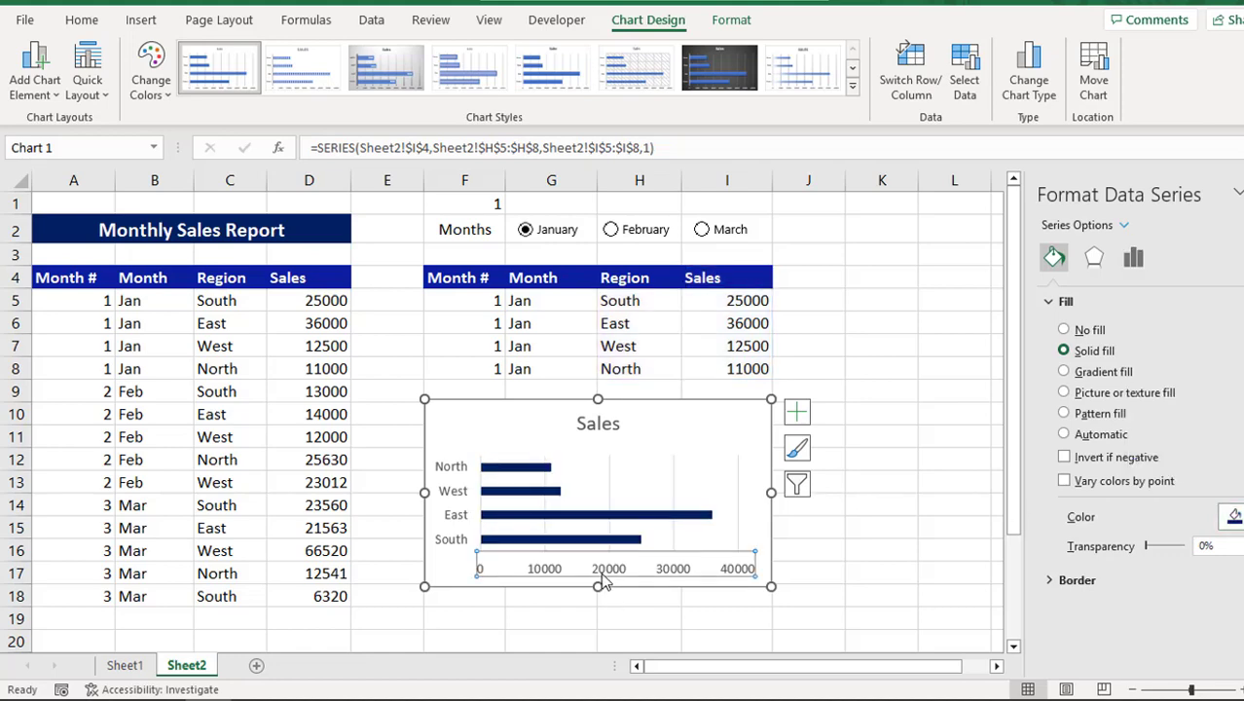
left_click(82, 20)
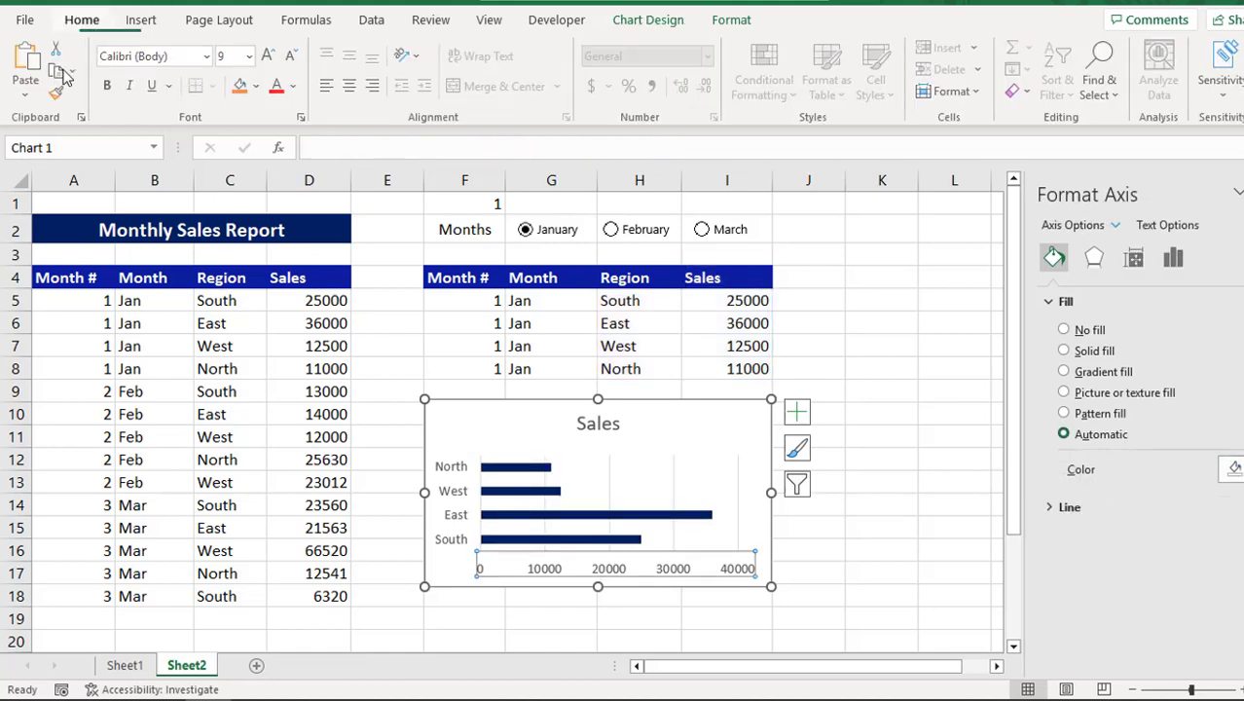
left_click(108, 85)
left_click(269, 56)
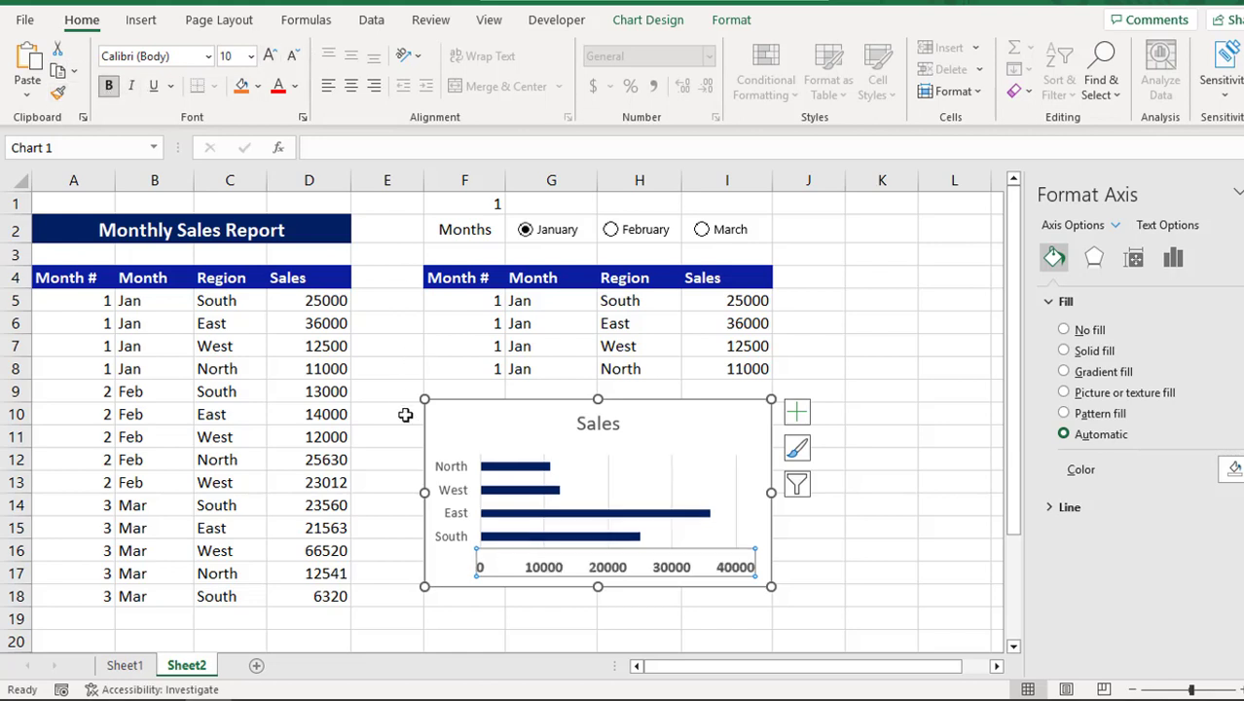
left_click(461, 477)
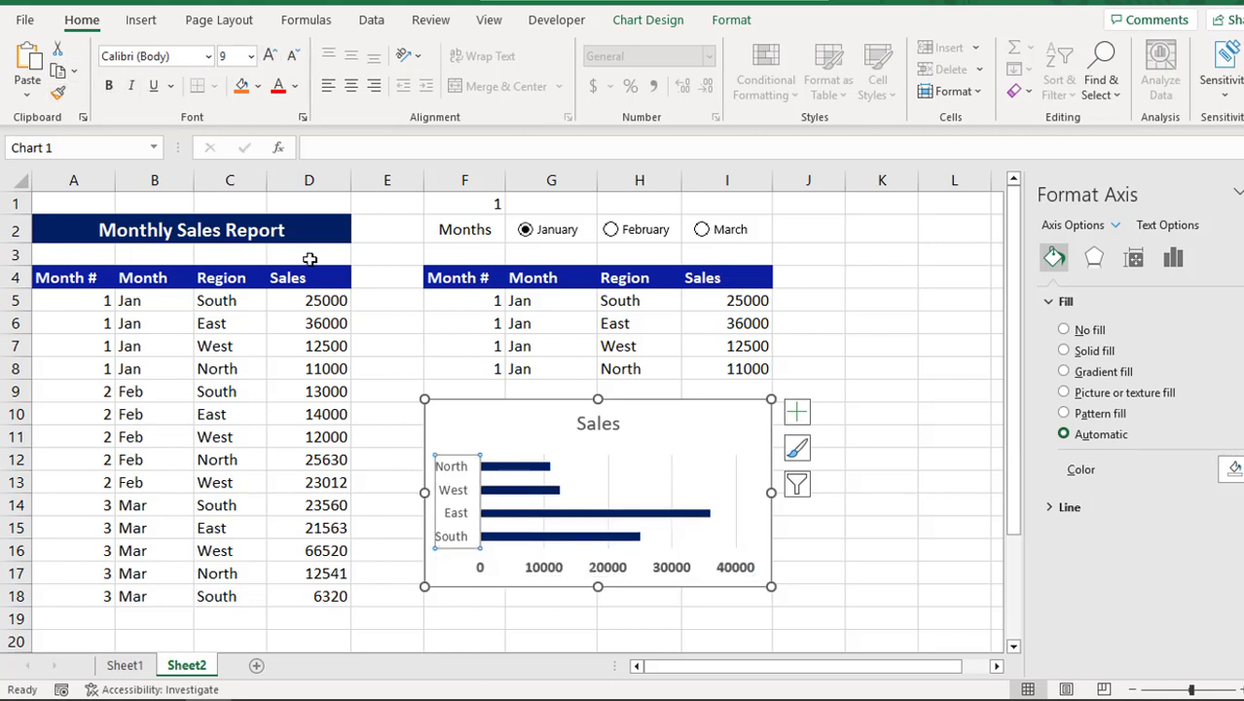
left_click(108, 85)
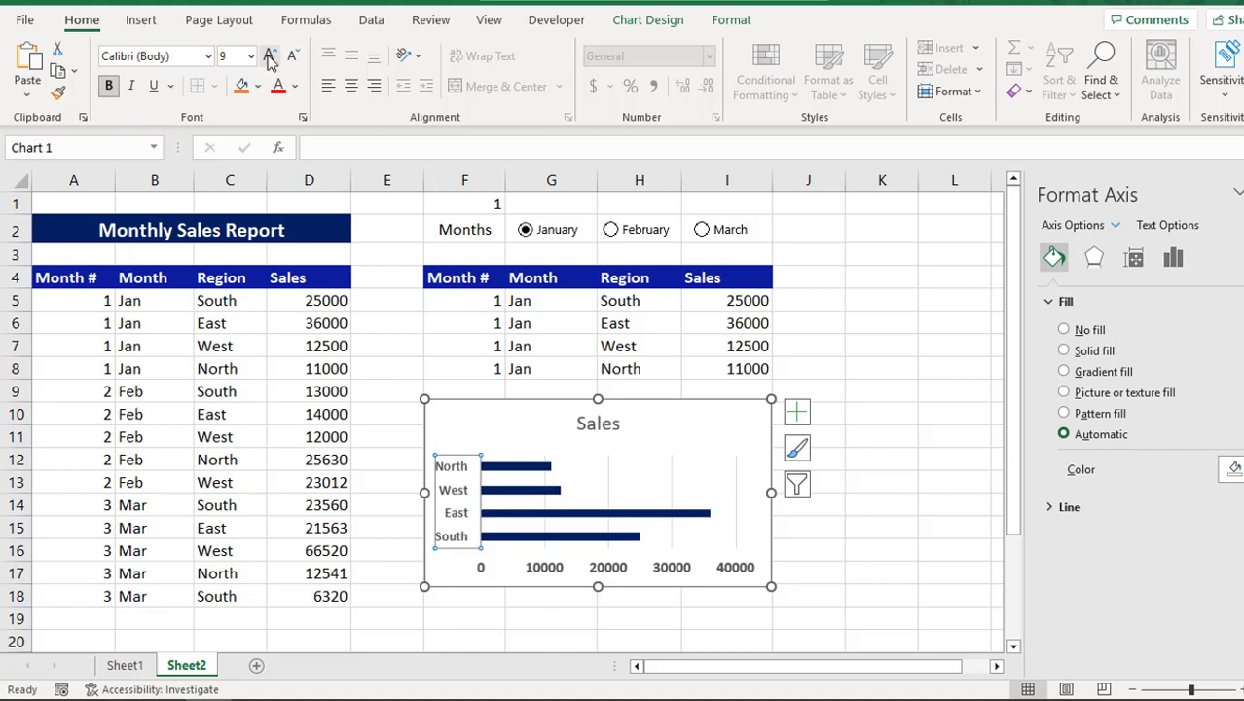
left_click(270, 56)
left_click(447, 416)
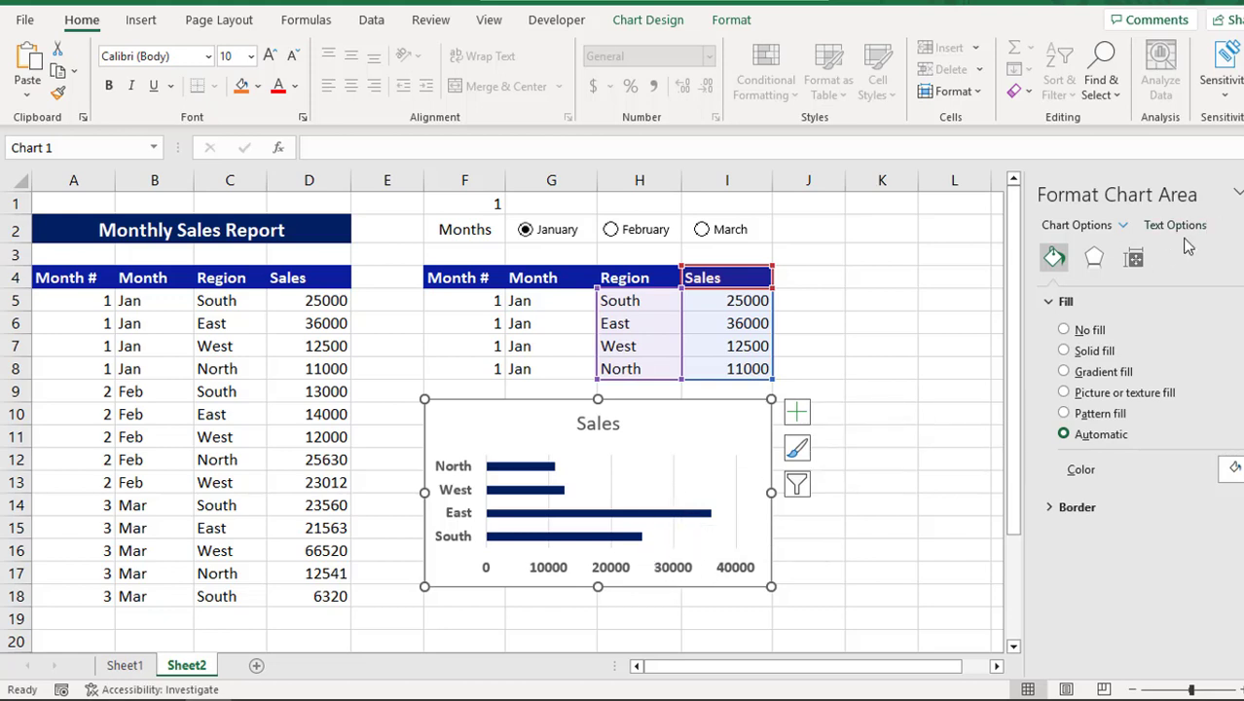
Format Sales D5:D18 as Currency with no decimals, then select D5:D6 as a format source.
left_click(297, 368)
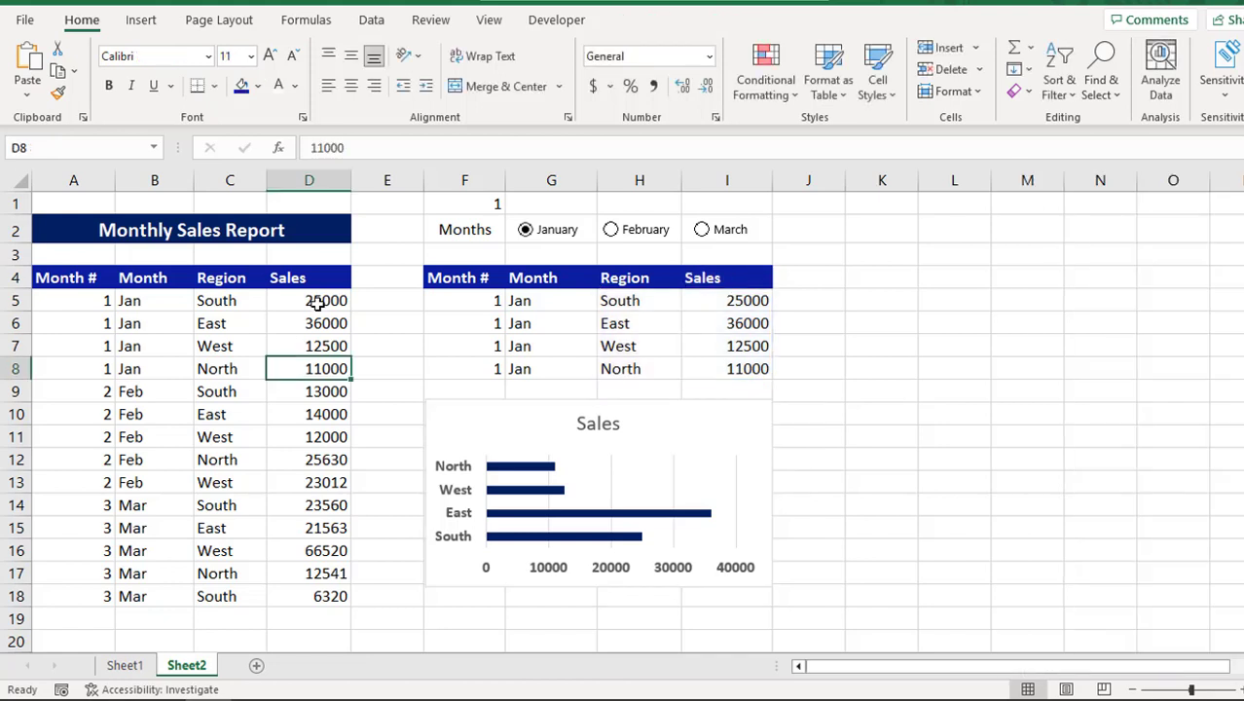
left_click_drag(319, 302, 306, 595)
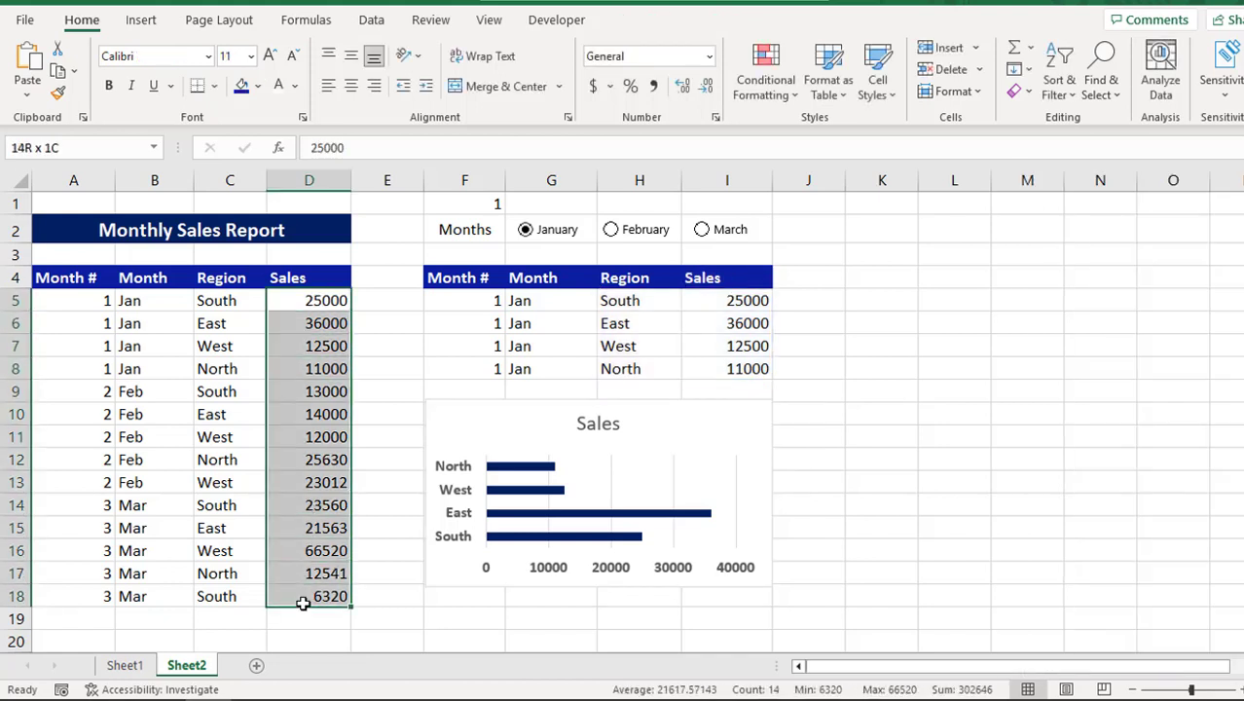
left_click(708, 57)
left_click(669, 181)
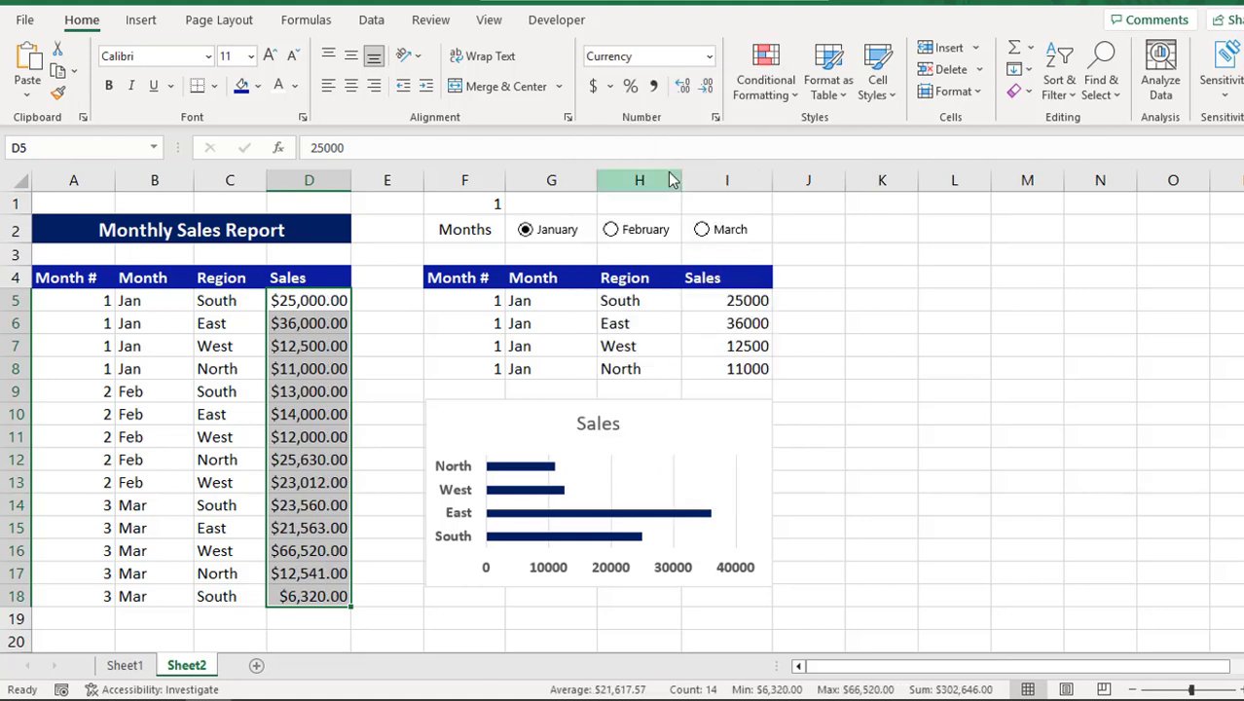
left_click(707, 88)
left_click(710, 87)
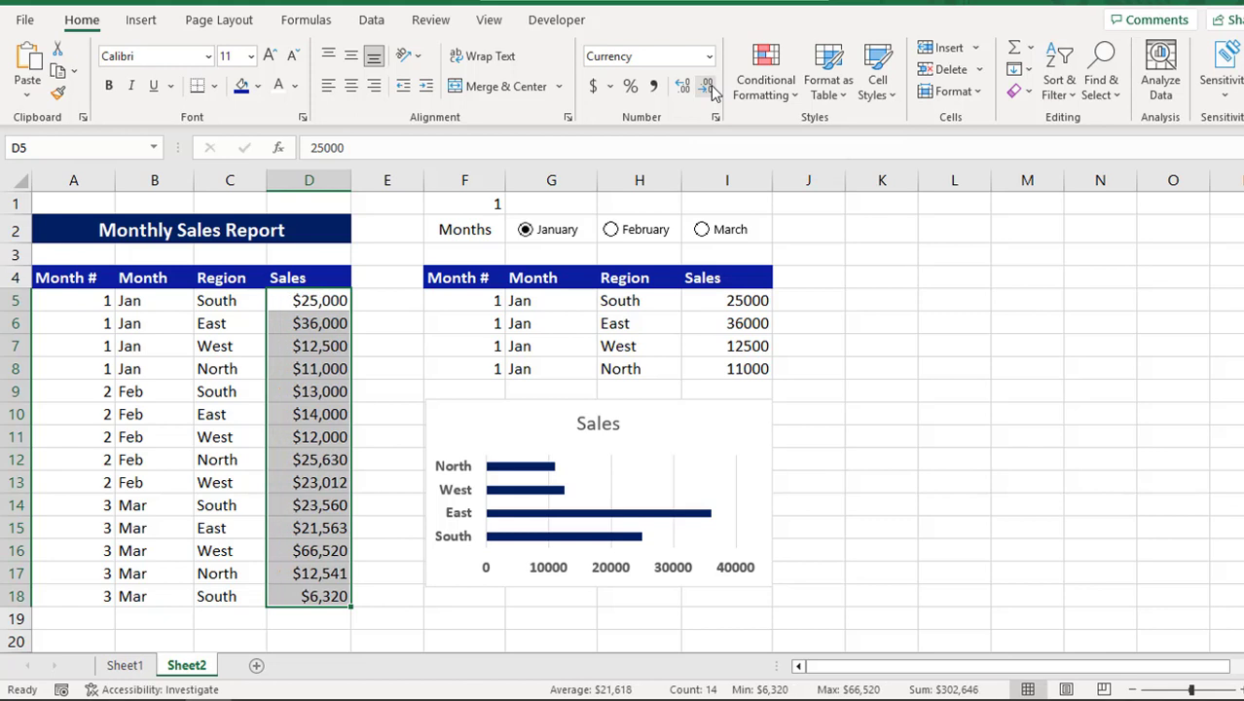
left_click(541, 300)
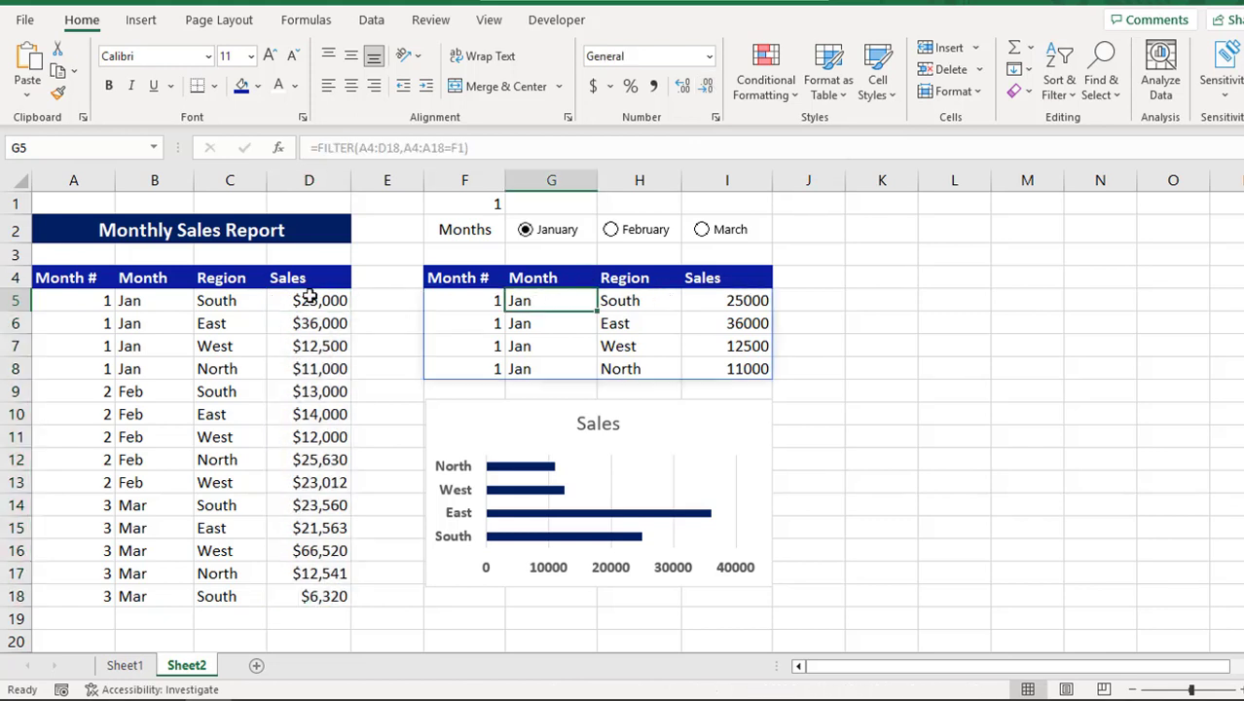
left_click_drag(307, 296, 307, 323)
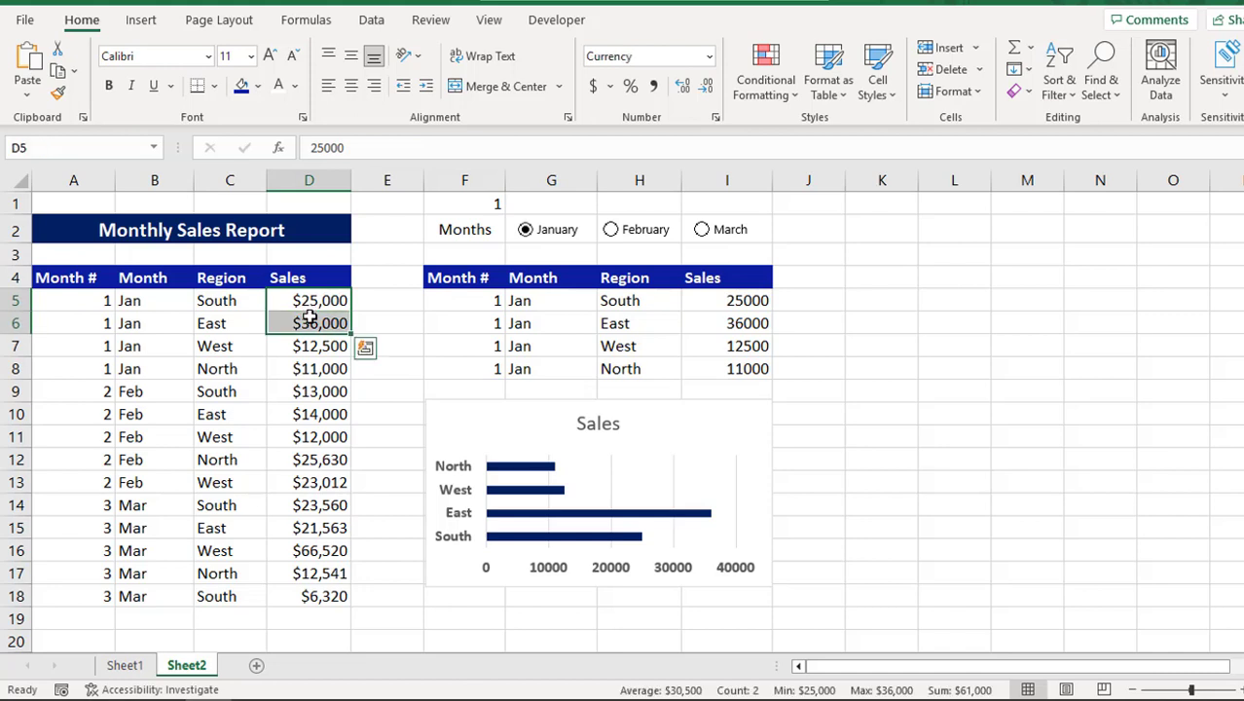
Format Paint the whole-dollar currency format onto the filtered Sales cells I5:I8.
left_click(59, 94)
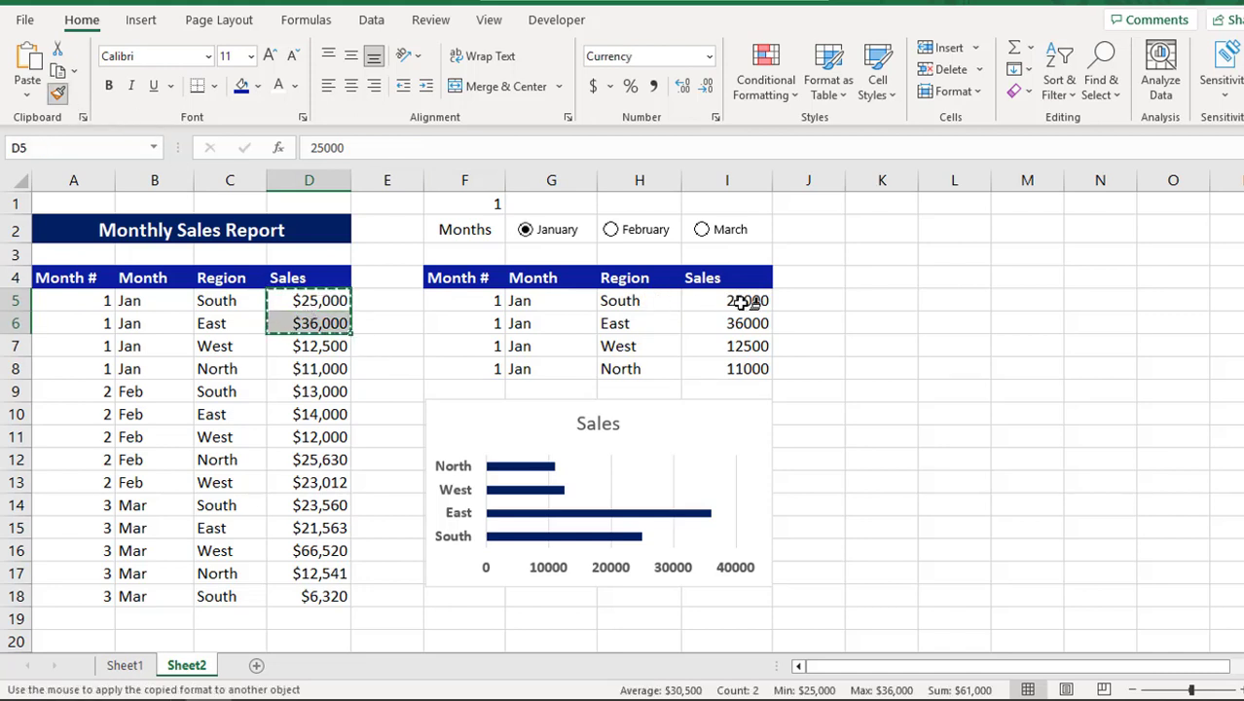
left_click_drag(744, 299, 725, 368)
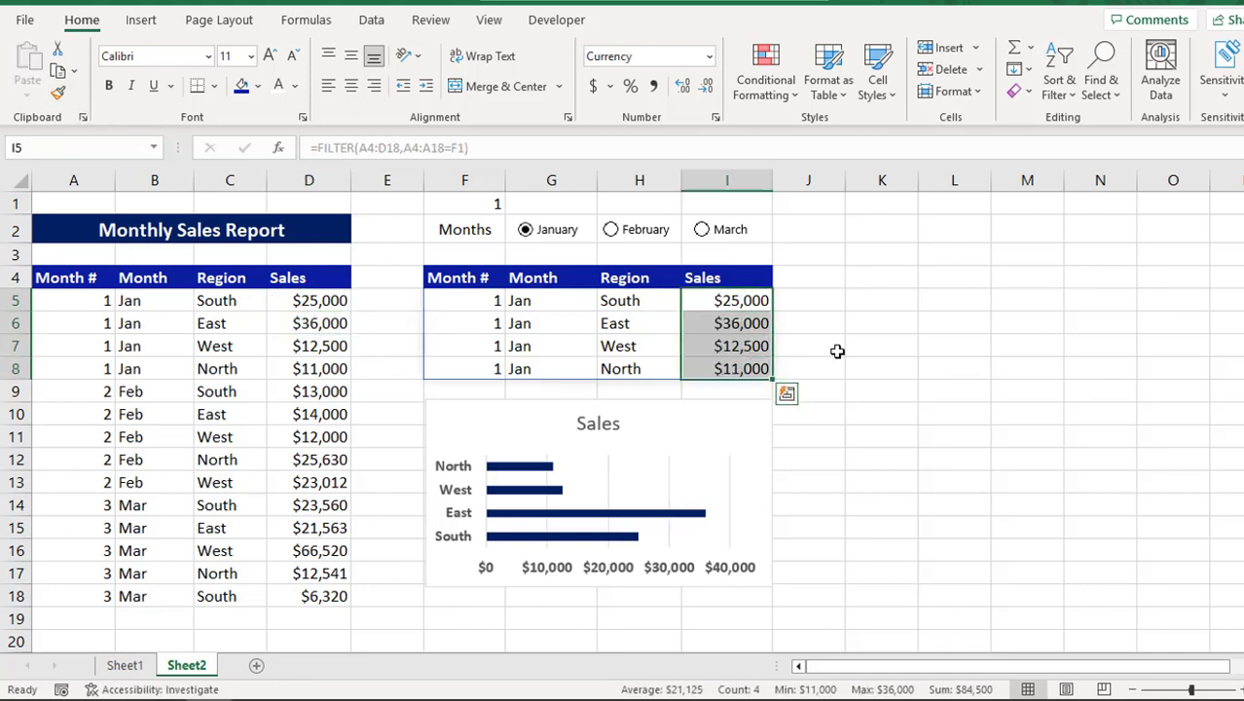
left_click(809, 325)
Test the February, March and January option buttons, then select the chart's Sales title.
left_click(610, 229)
left_click(558, 238)
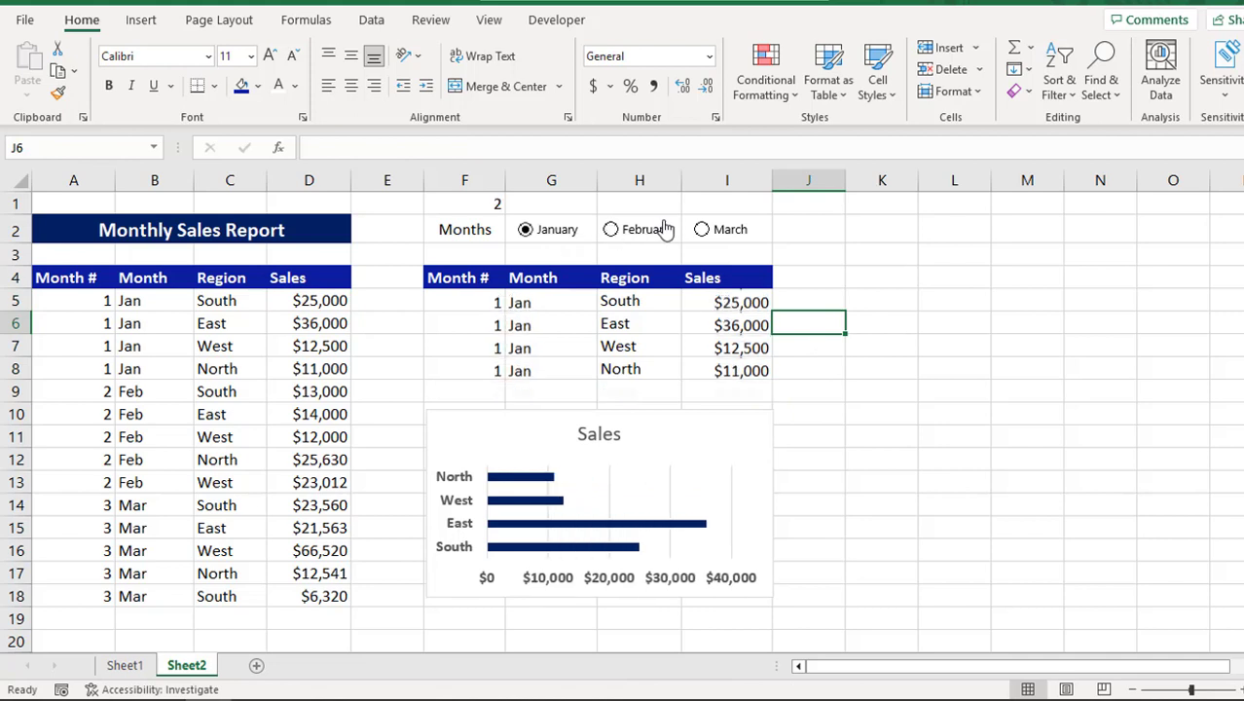
left_click(639, 229)
left_click(703, 229)
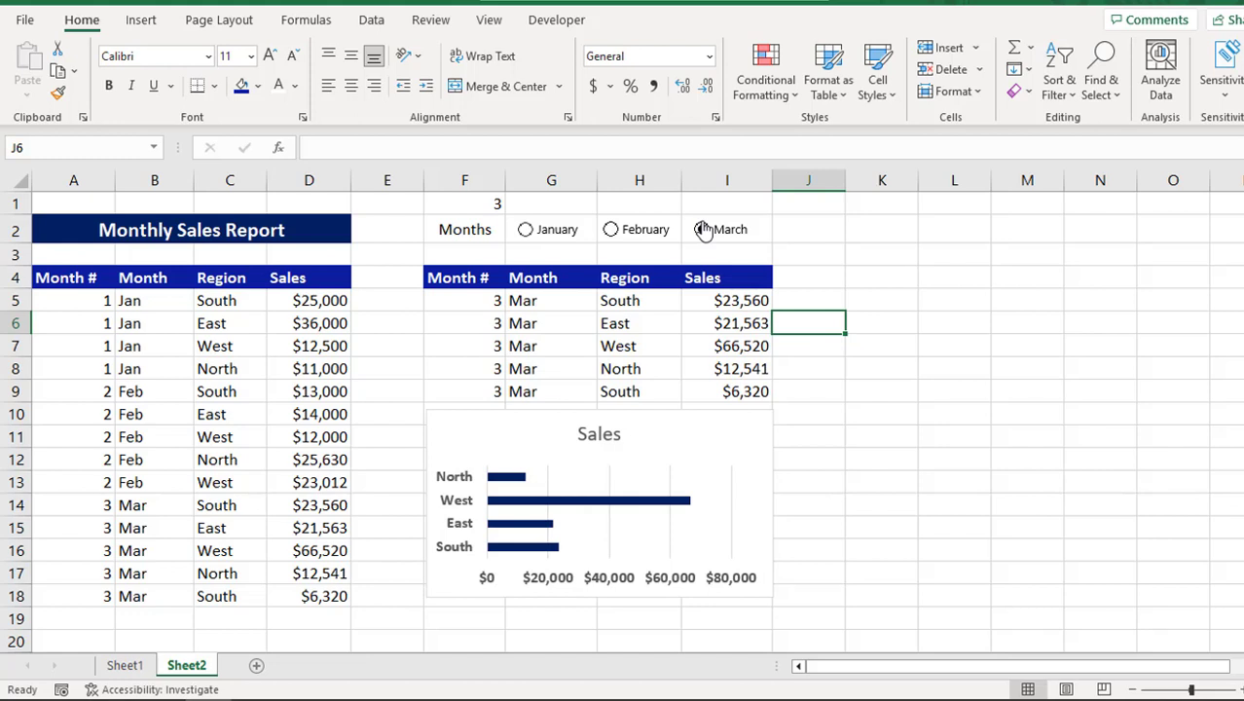
left_click(543, 231)
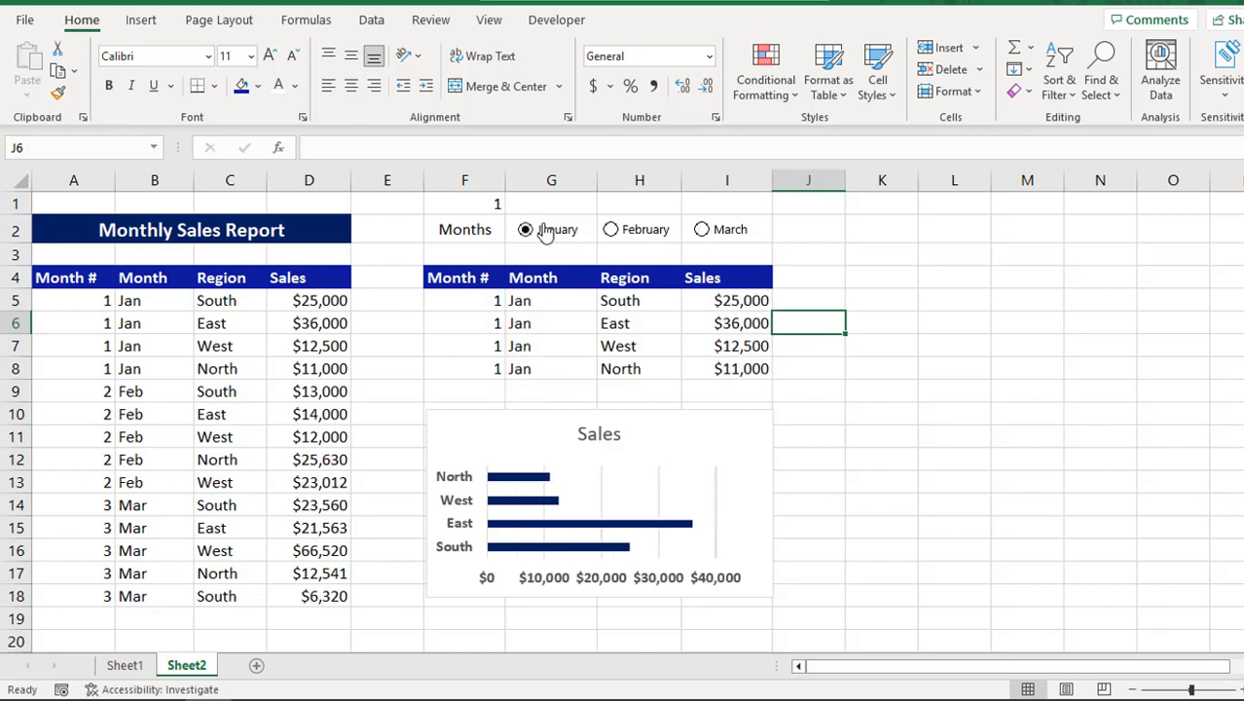
left_click(585, 435)
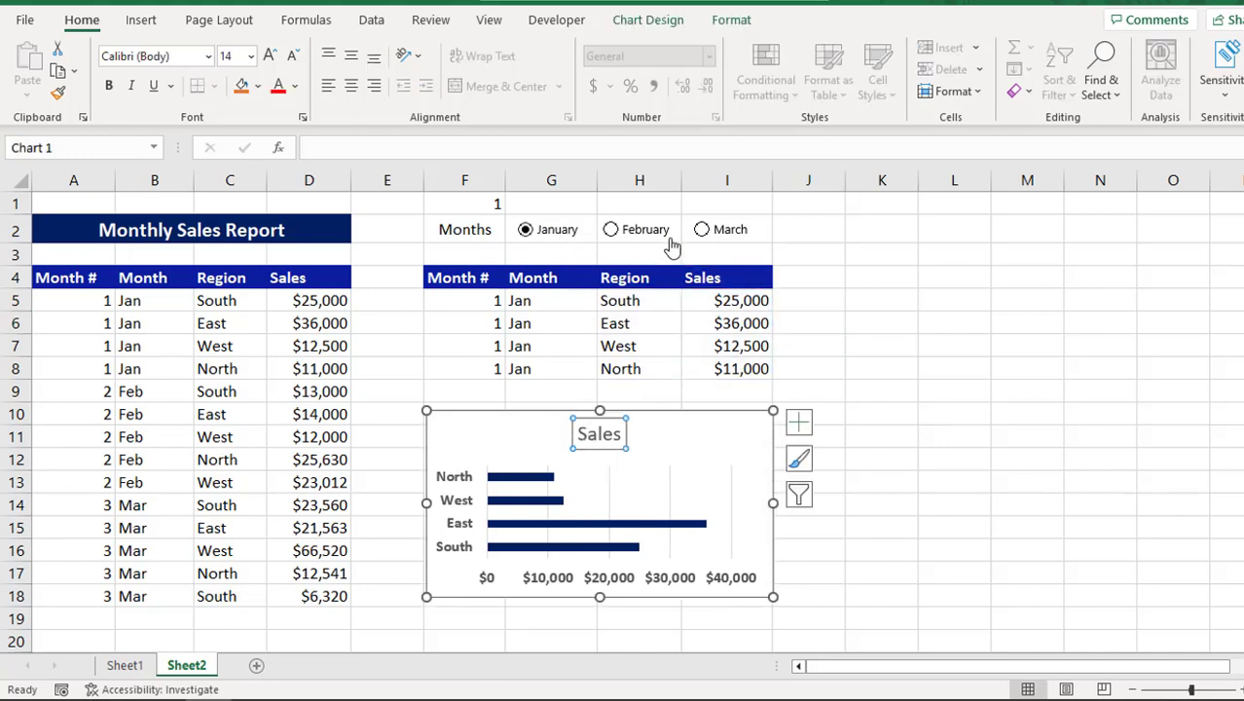
Enter =TEXT(DATE(2023,F1,1),"MMMM") in K4 so it displays January.
left_click(948, 267)
left_click(907, 272)
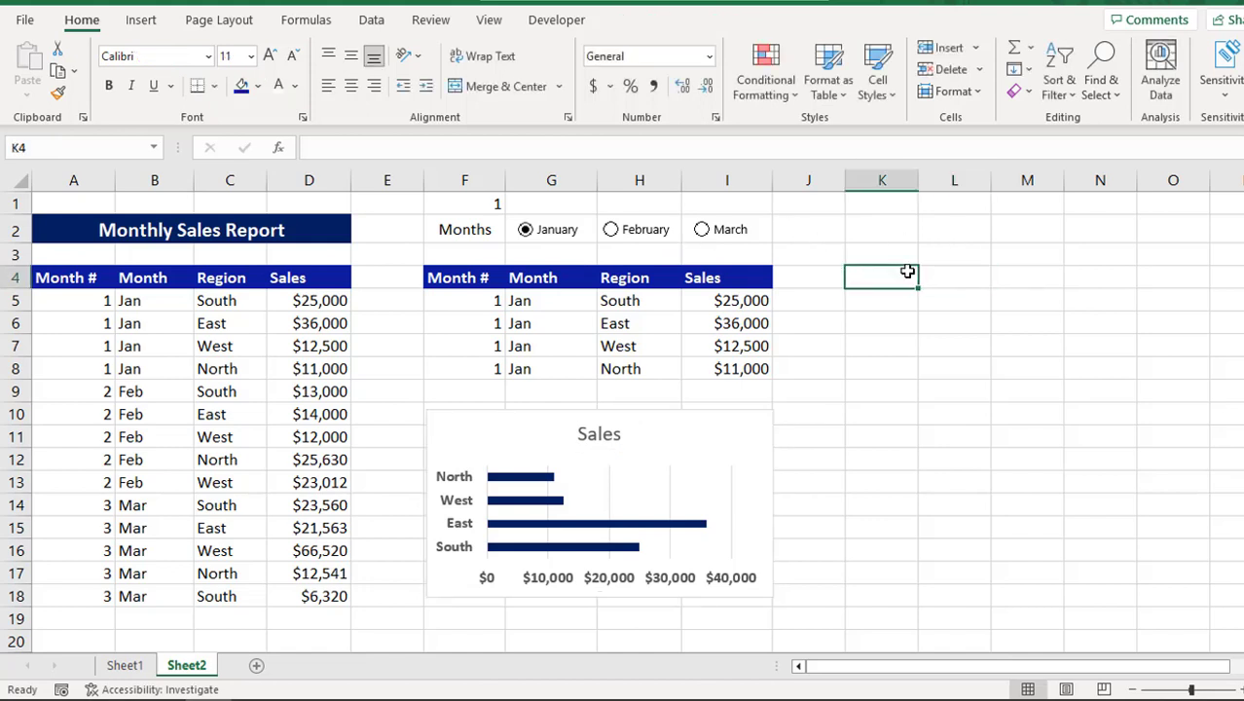
type("=")
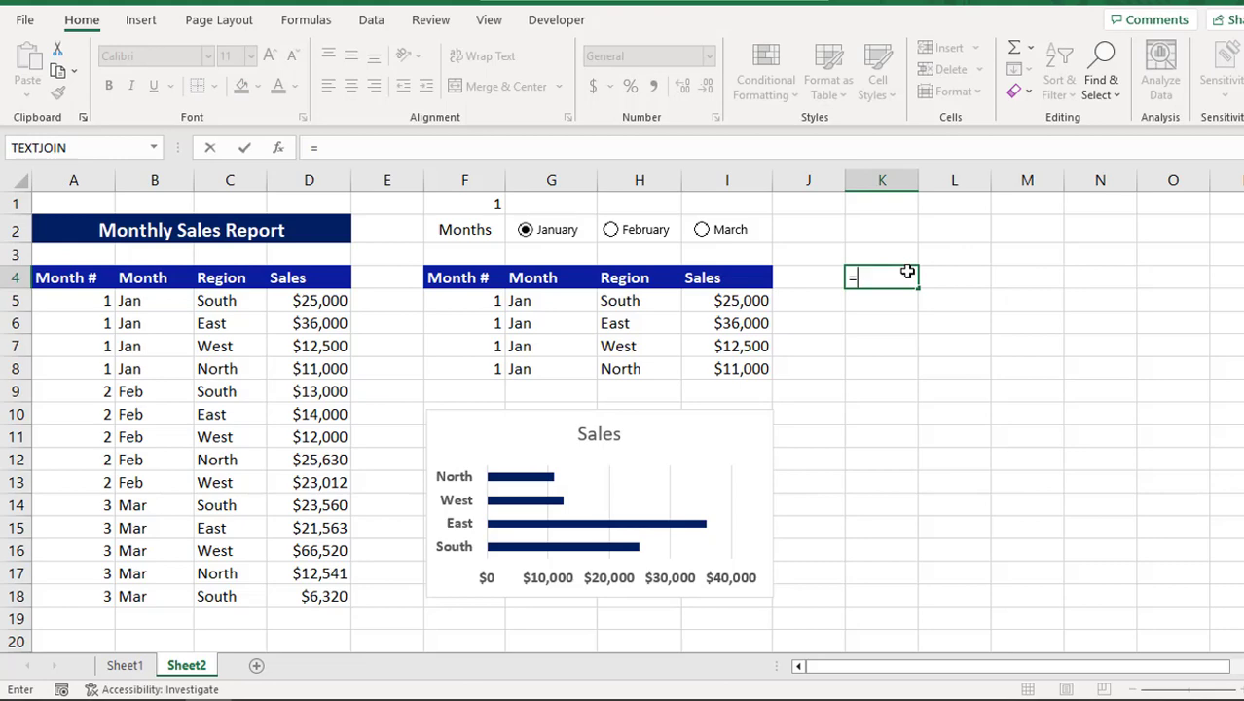
type("TEX")
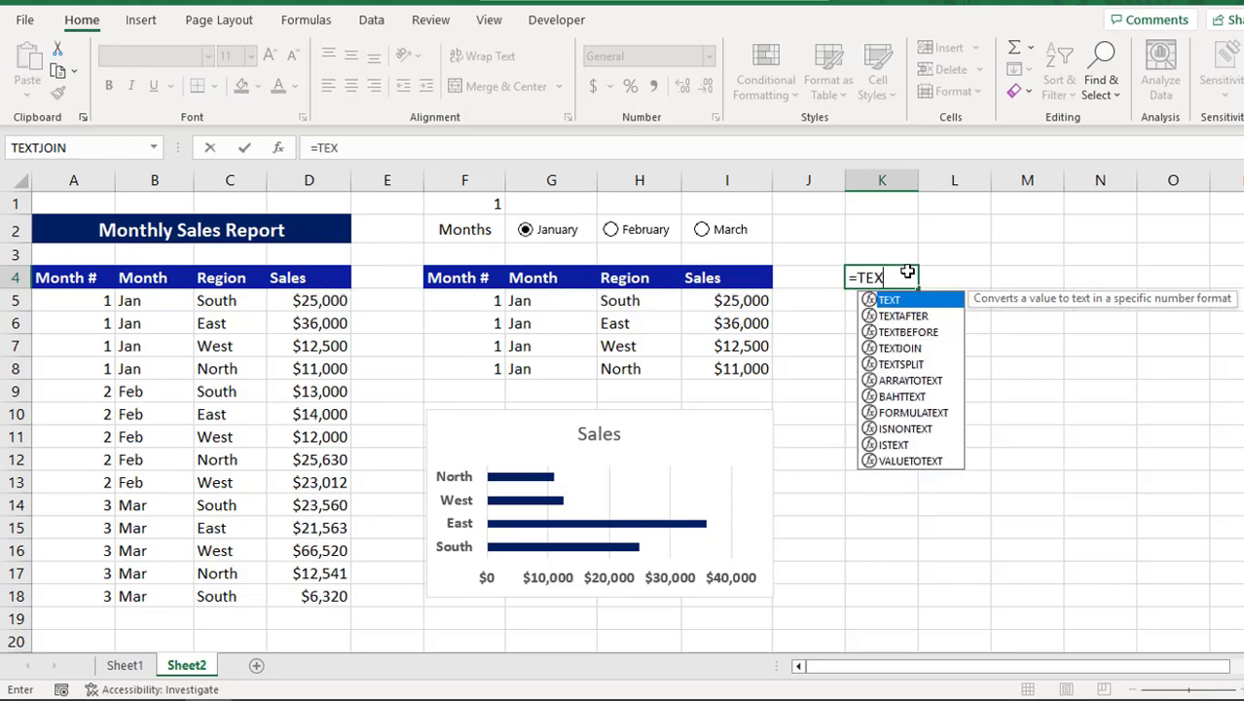
type("T(DA")
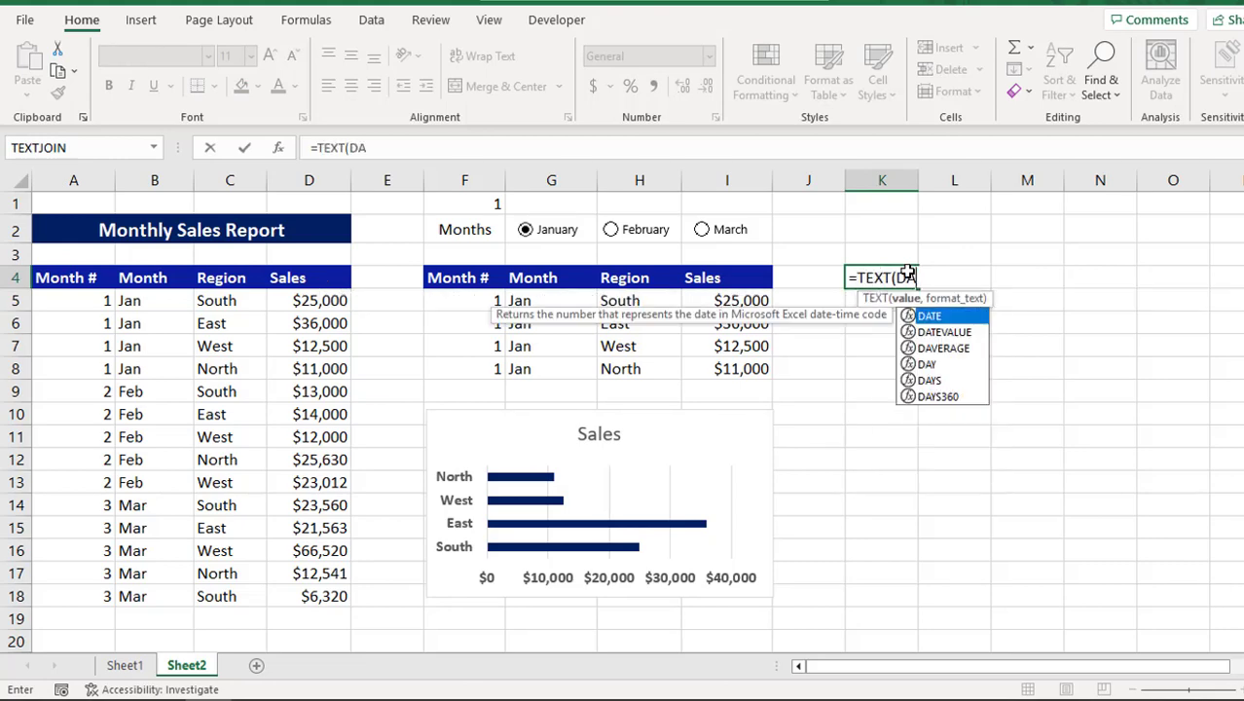
type("TE(")
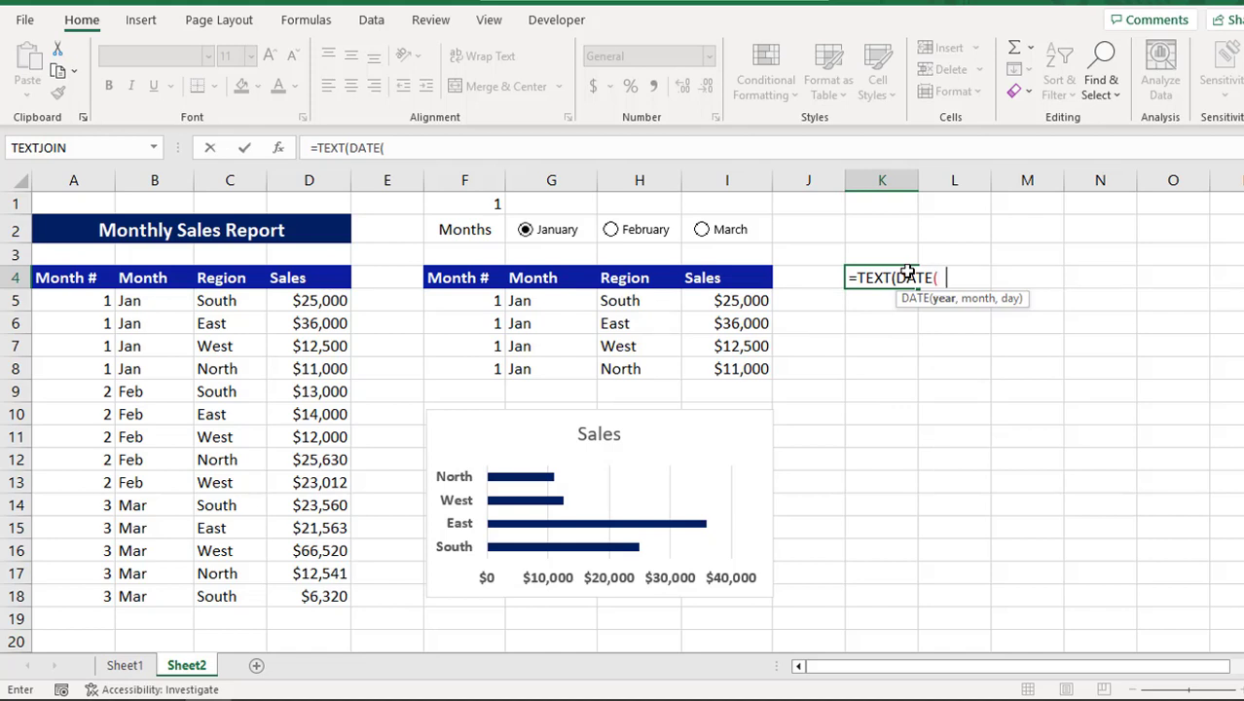
type("2023,")
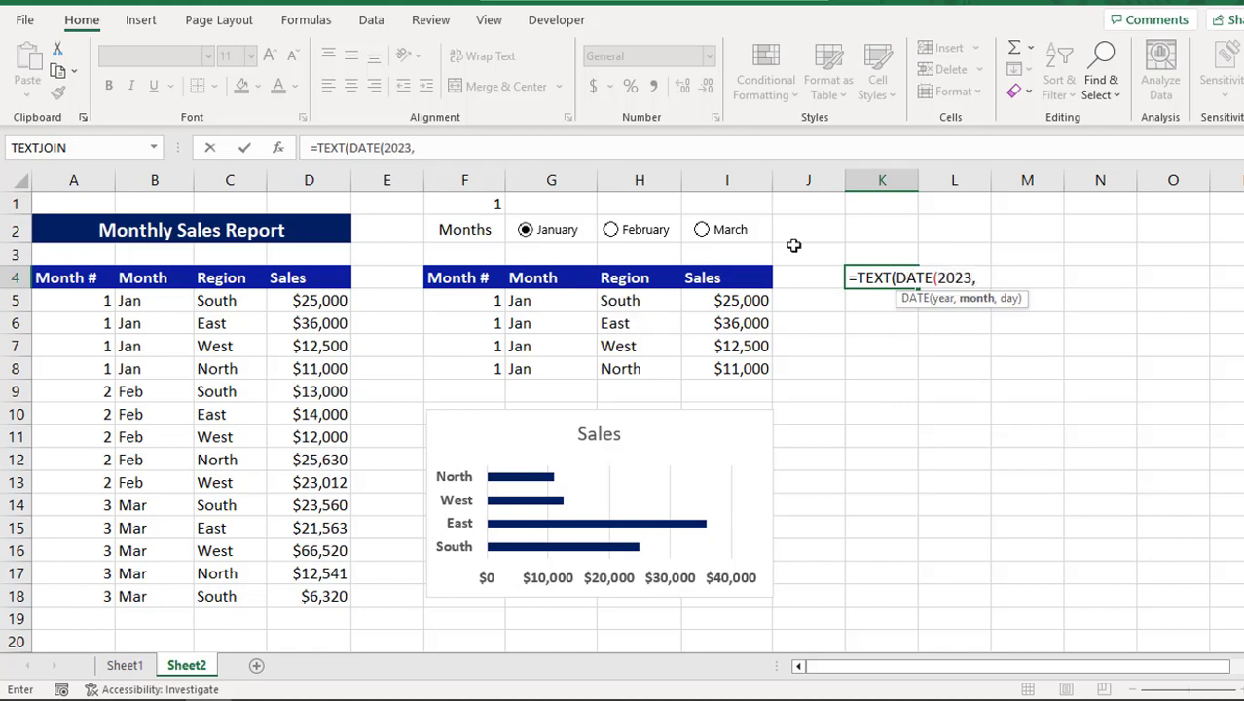
left_click(489, 202)
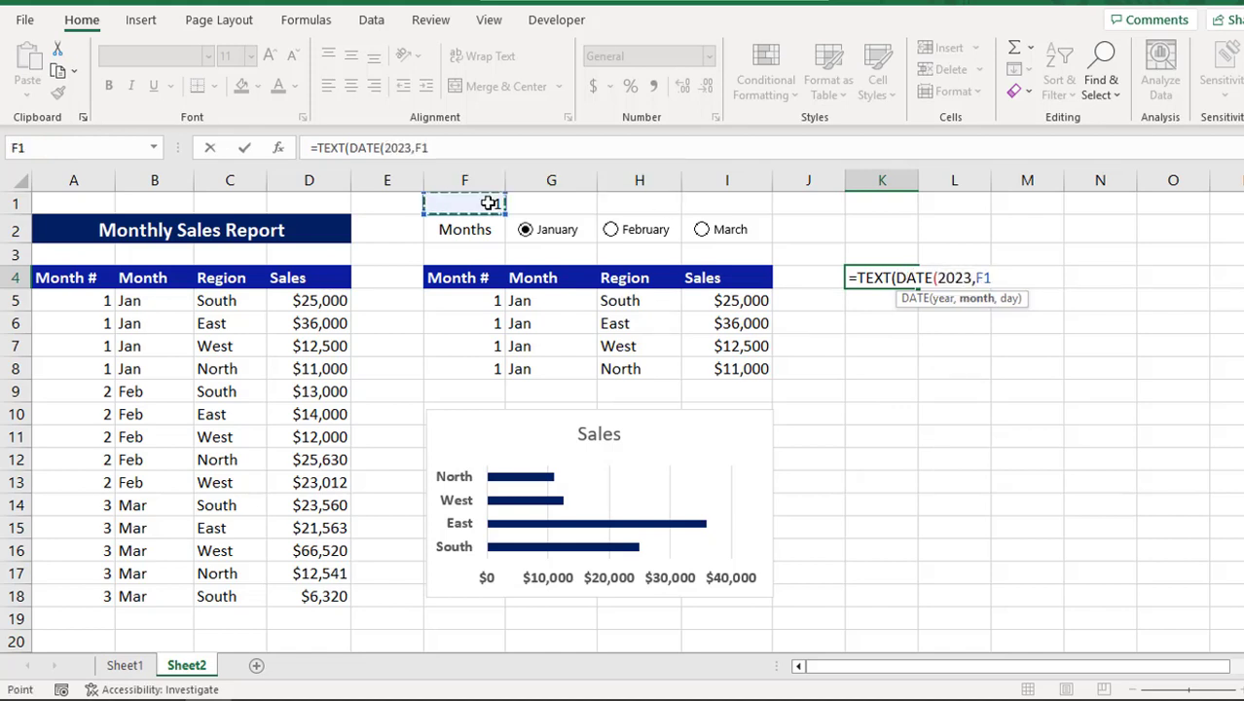
type(",1")
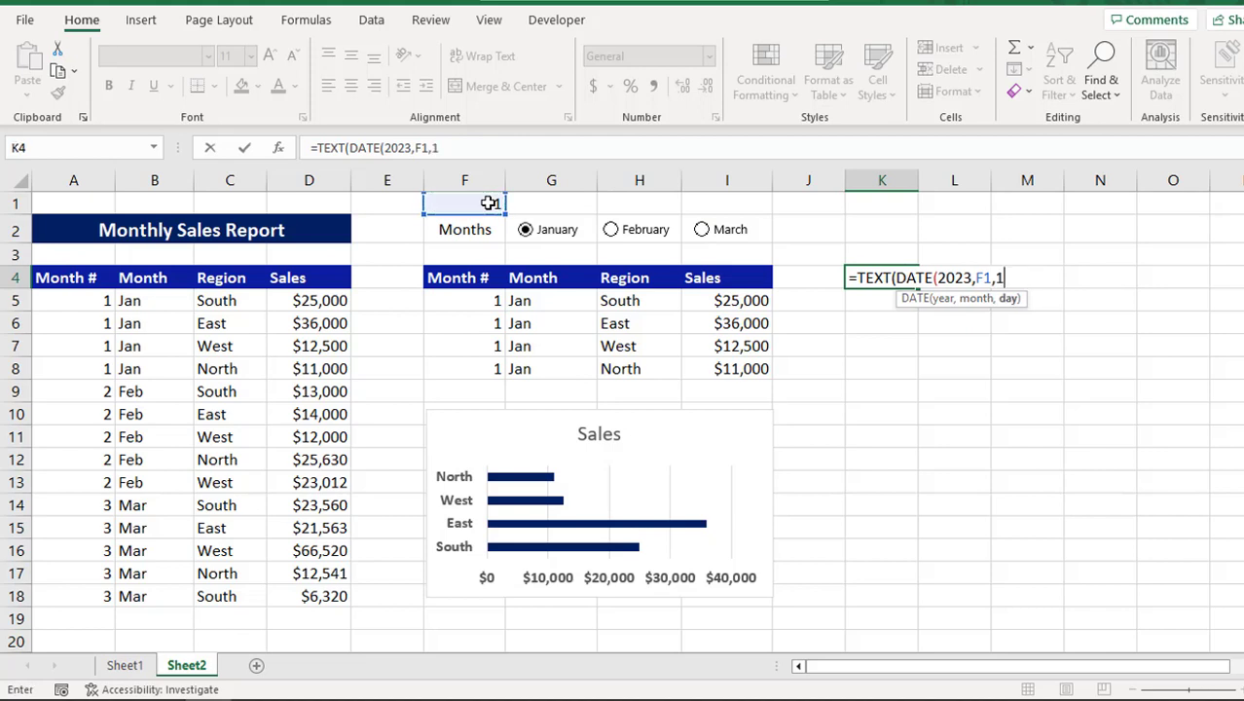
type("),\"M")
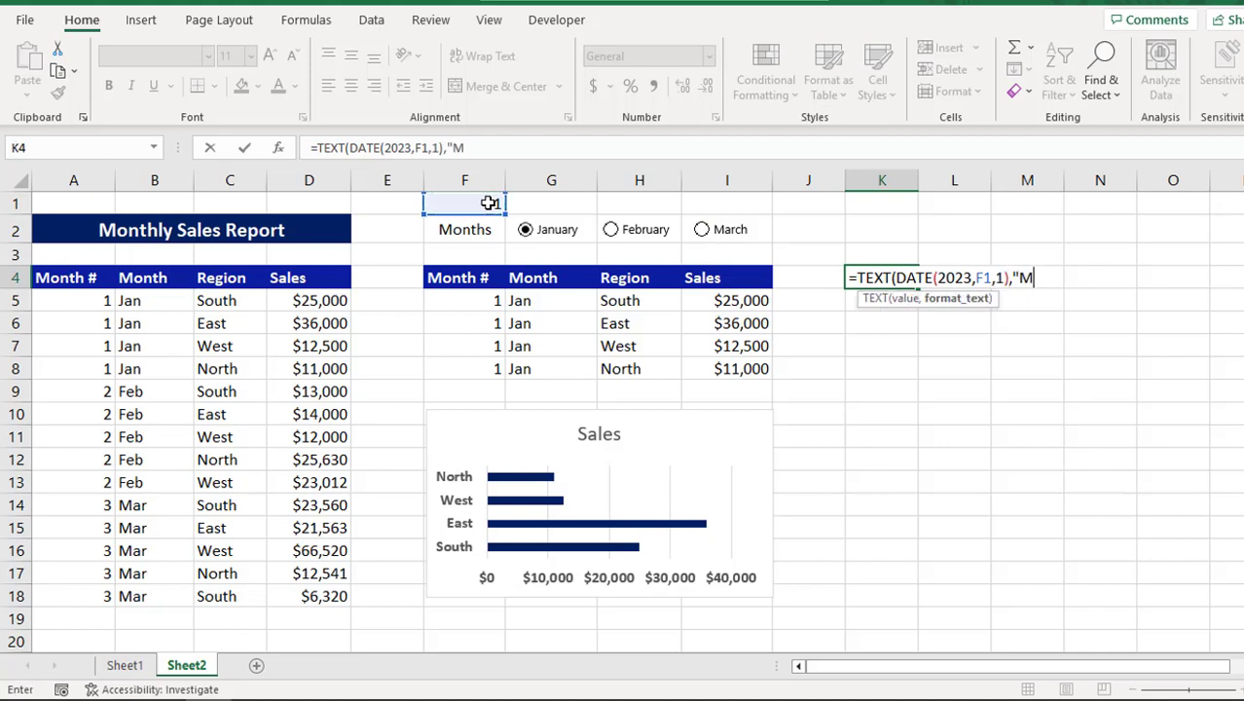
type("MM")
type("M")
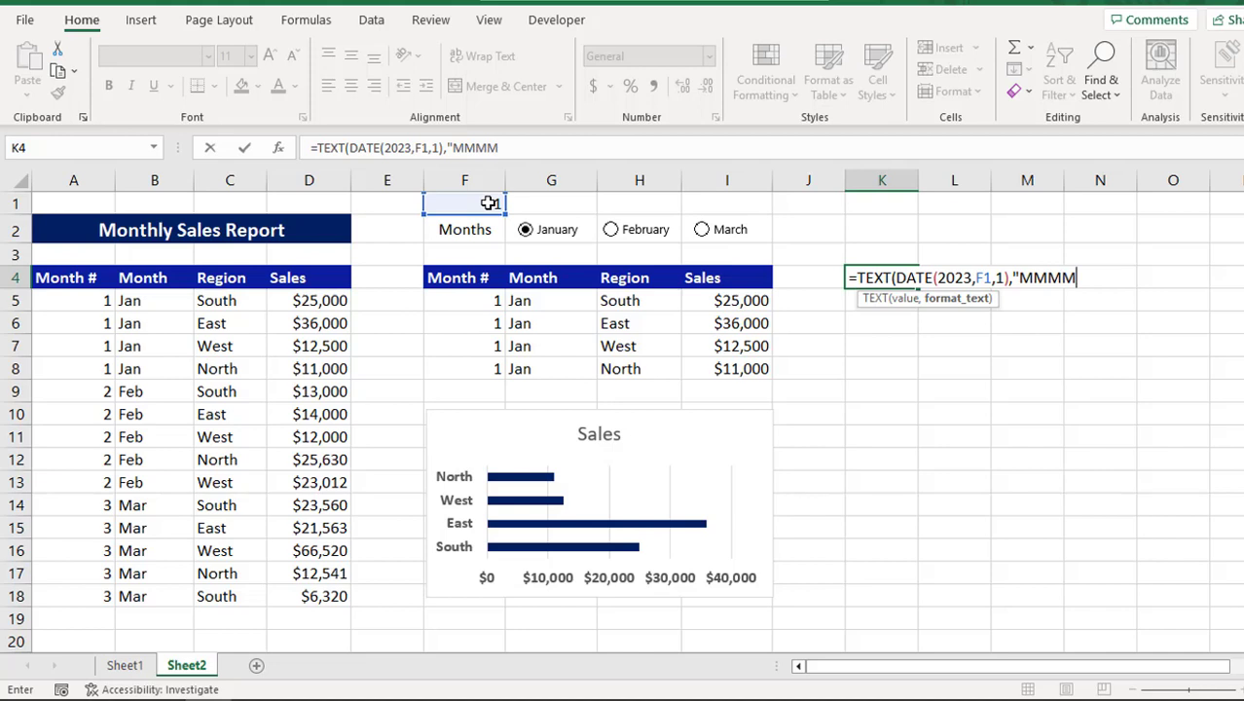
type("\")")
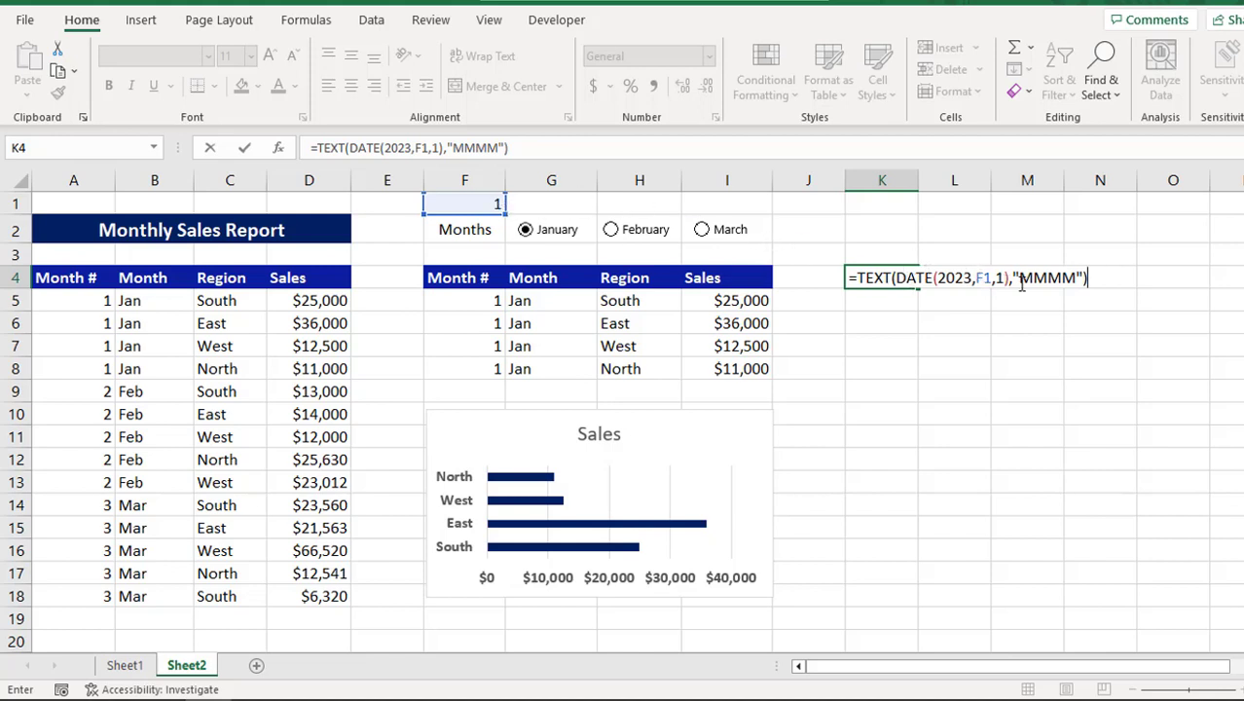
key("Return")
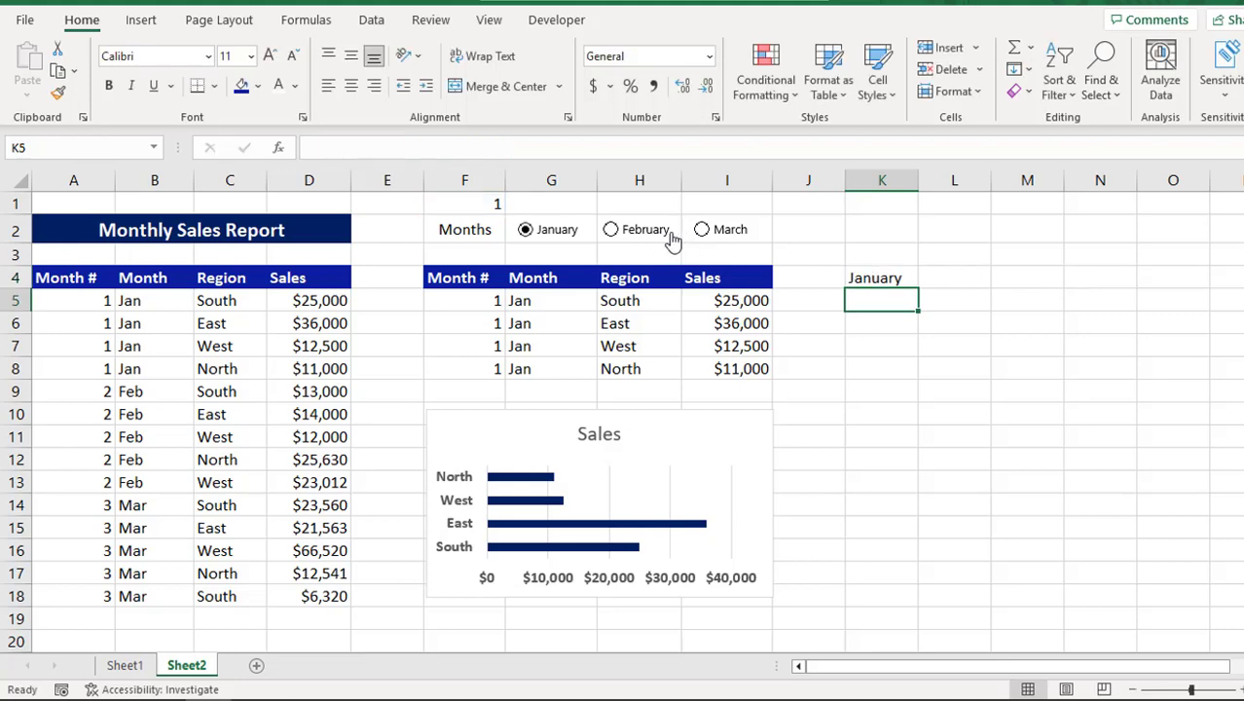
Switch the report's month option to March.
left_click(670, 236)
left_click(730, 233)
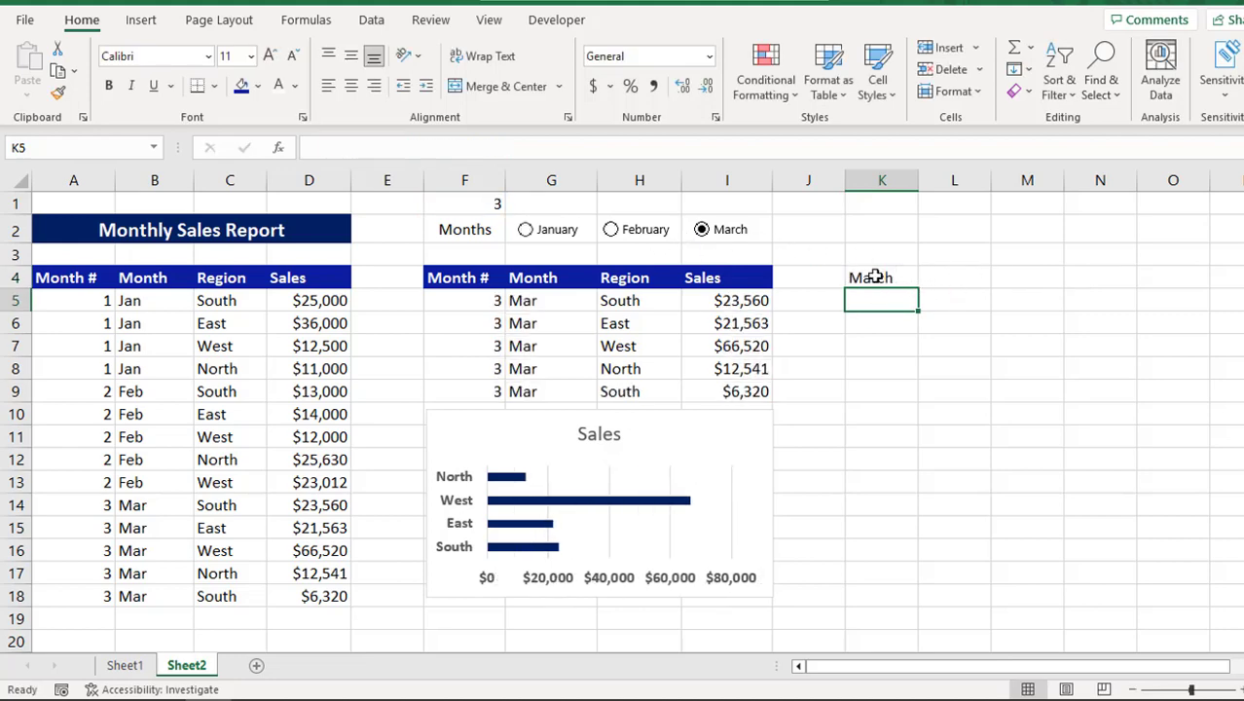
left_click(875, 277)
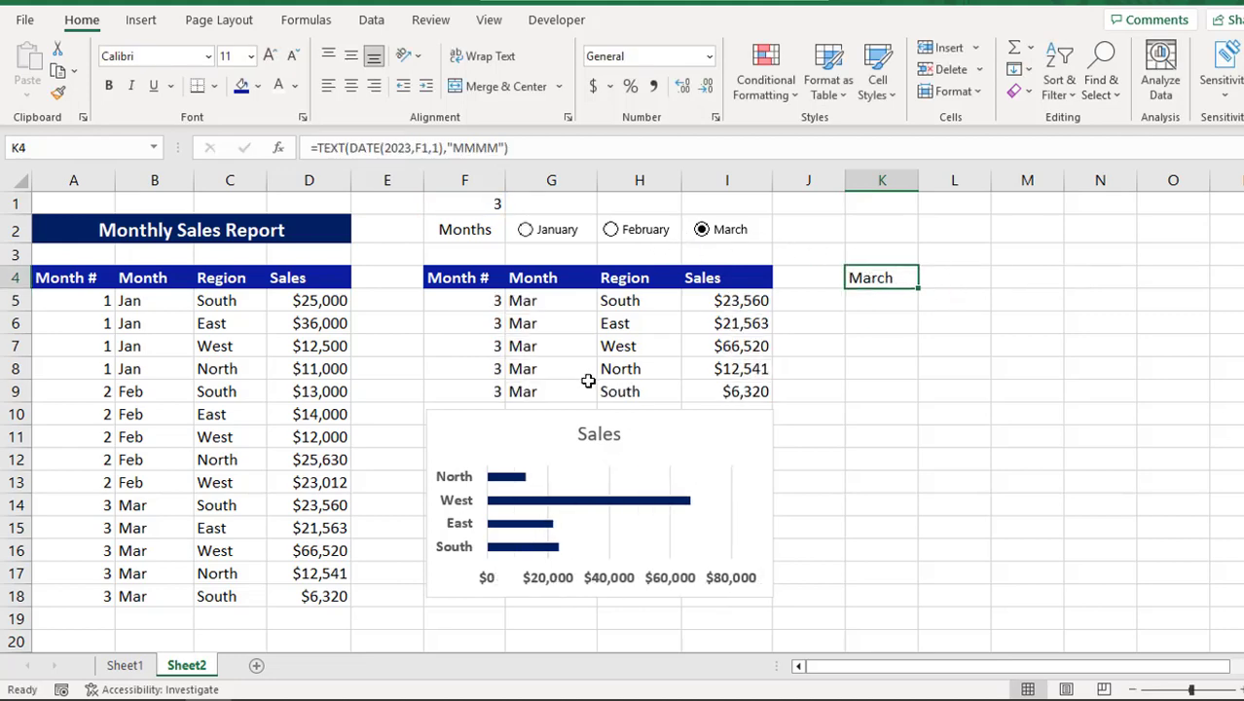
Link the chart title to =Sheet2!$K$4 so it reads March.
left_click(620, 435)
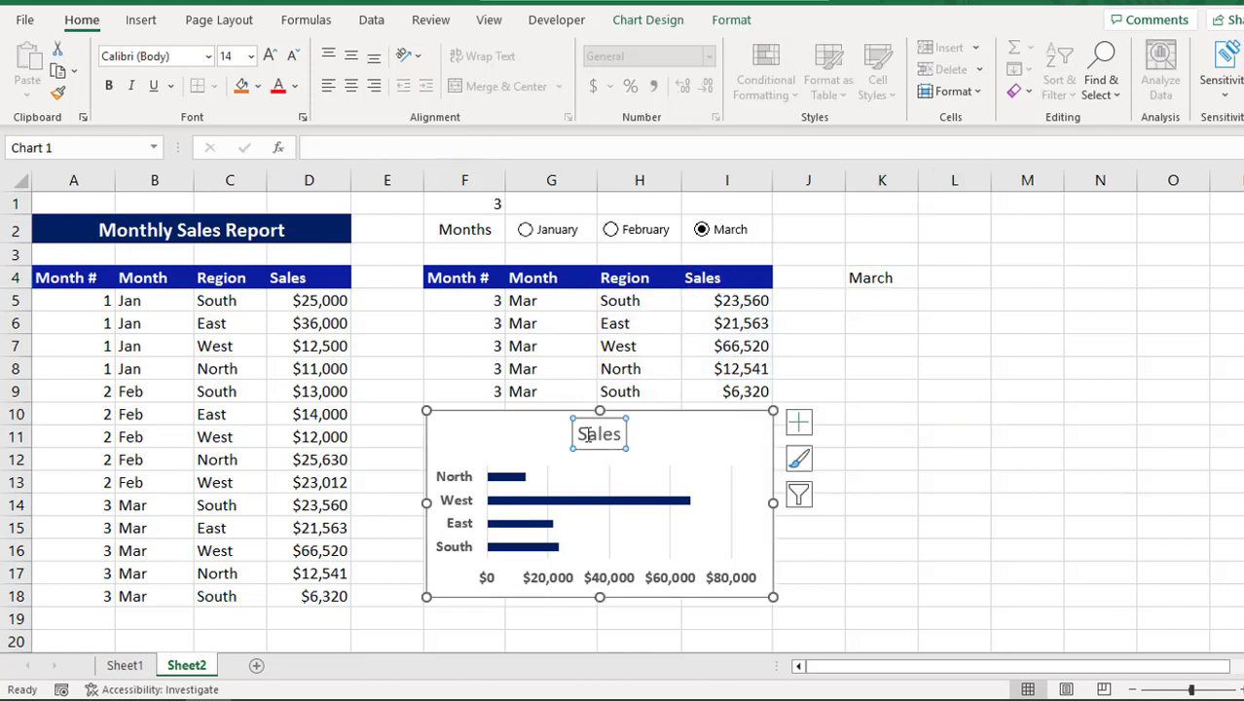
left_click(587, 433)
left_click(603, 418)
left_click(412, 147)
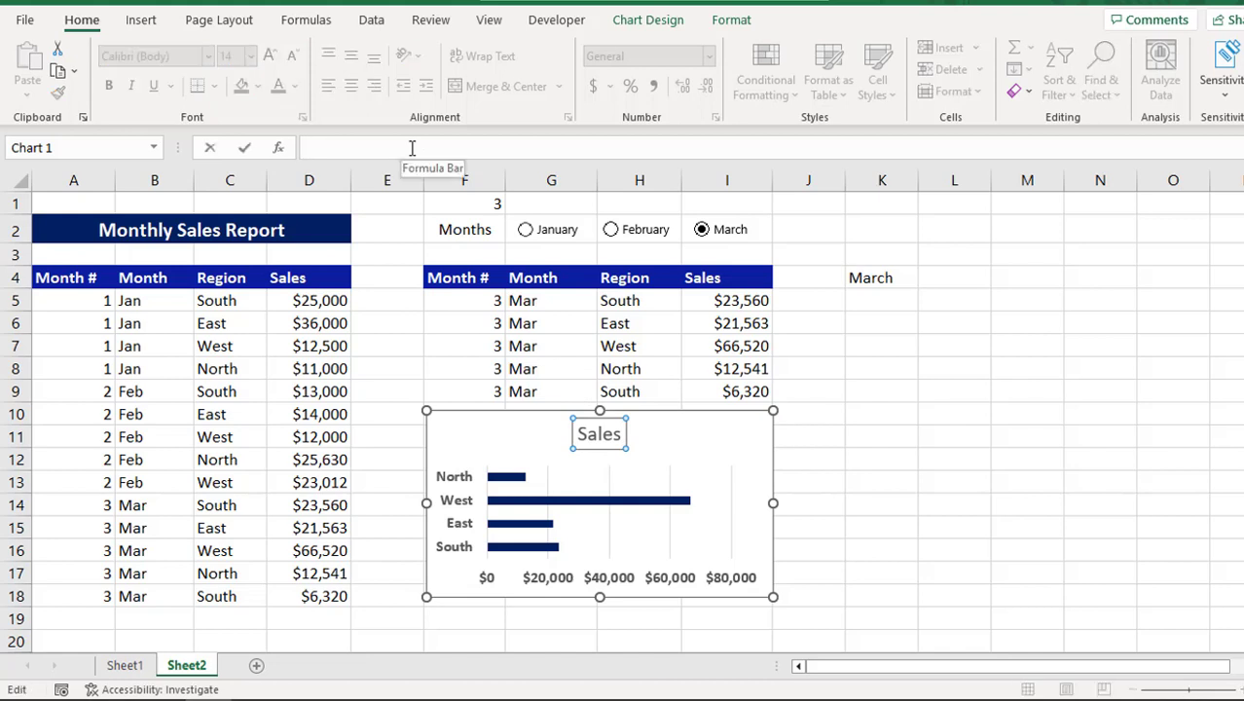
type("=")
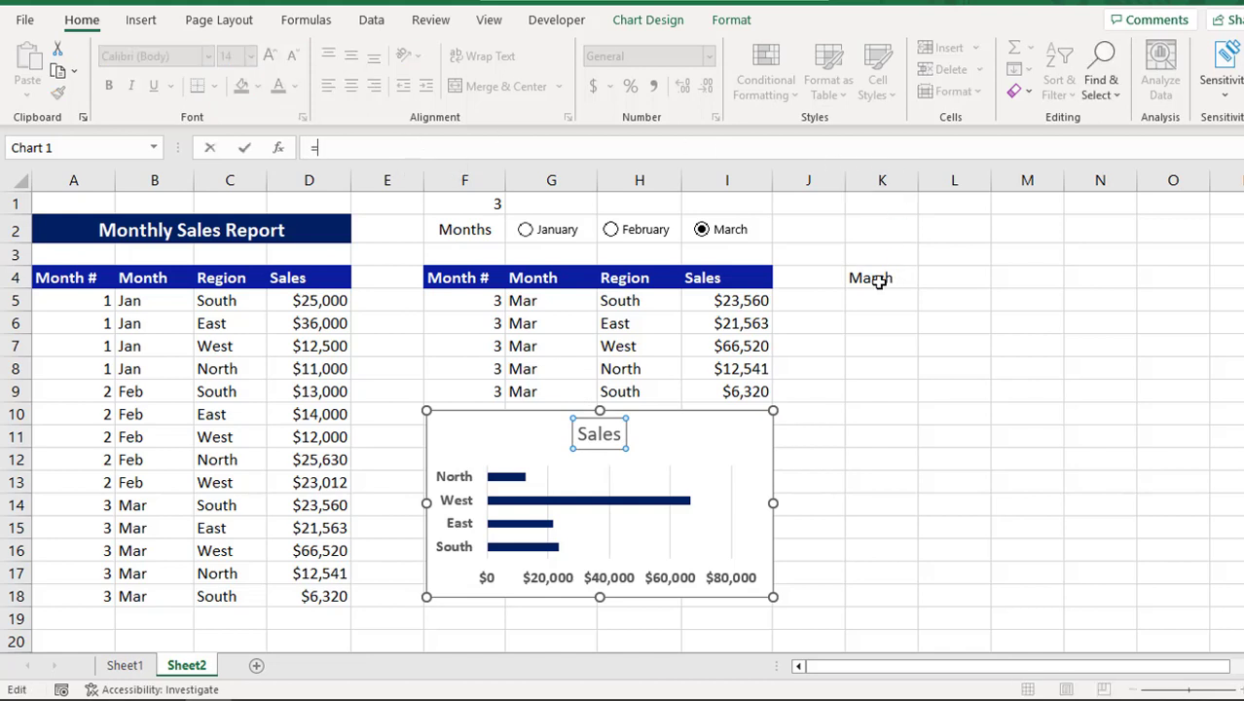
left_click(878, 280)
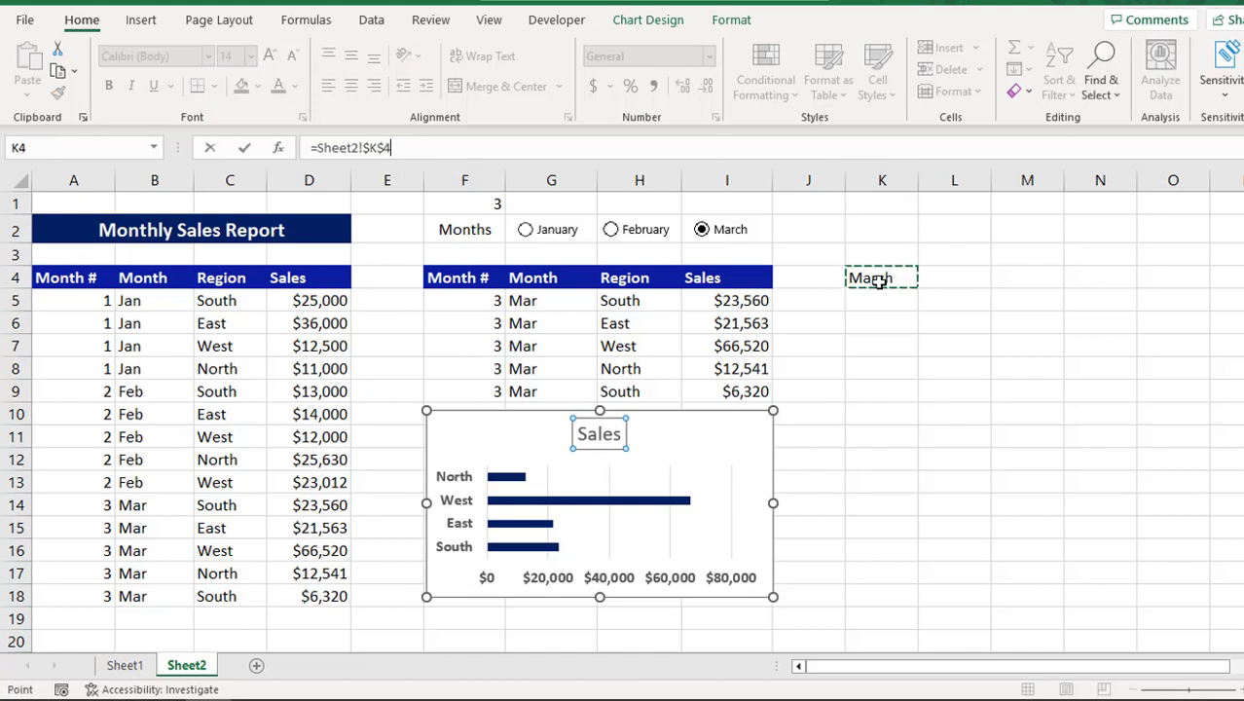
key("Return")
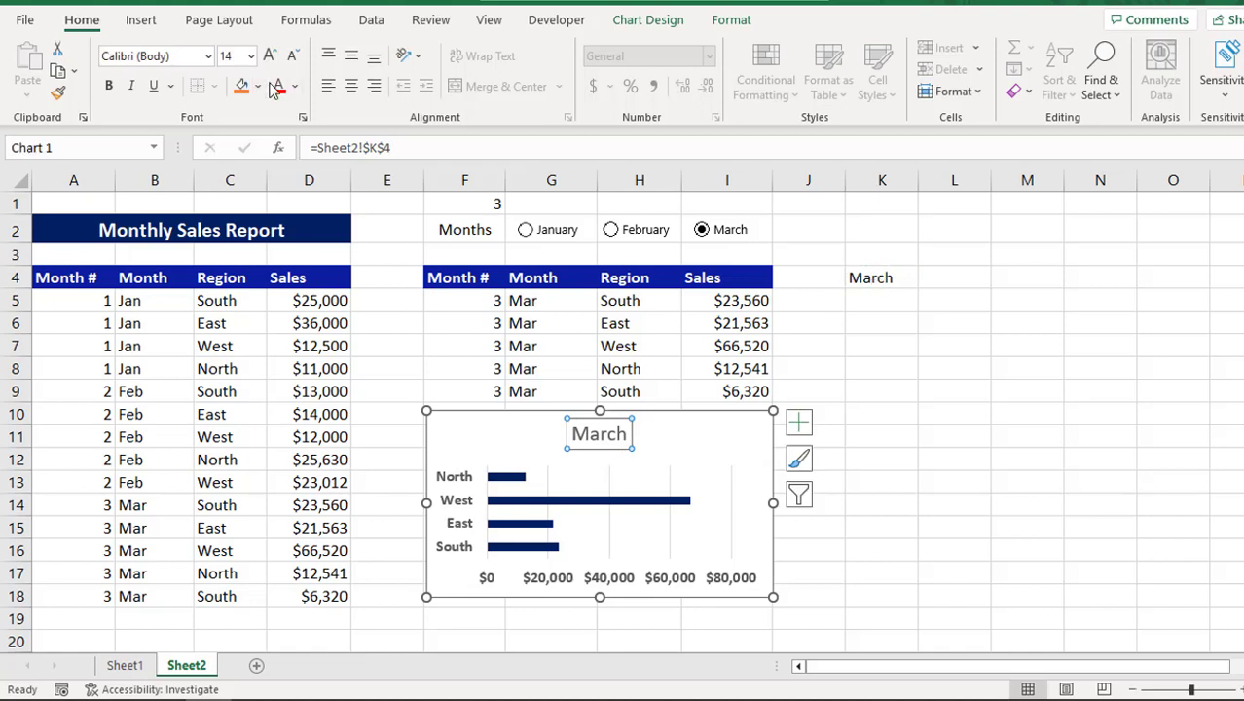
Make the chart title red, bold and a larger font size.
left_click(277, 87)
left_click(109, 88)
left_click(270, 55)
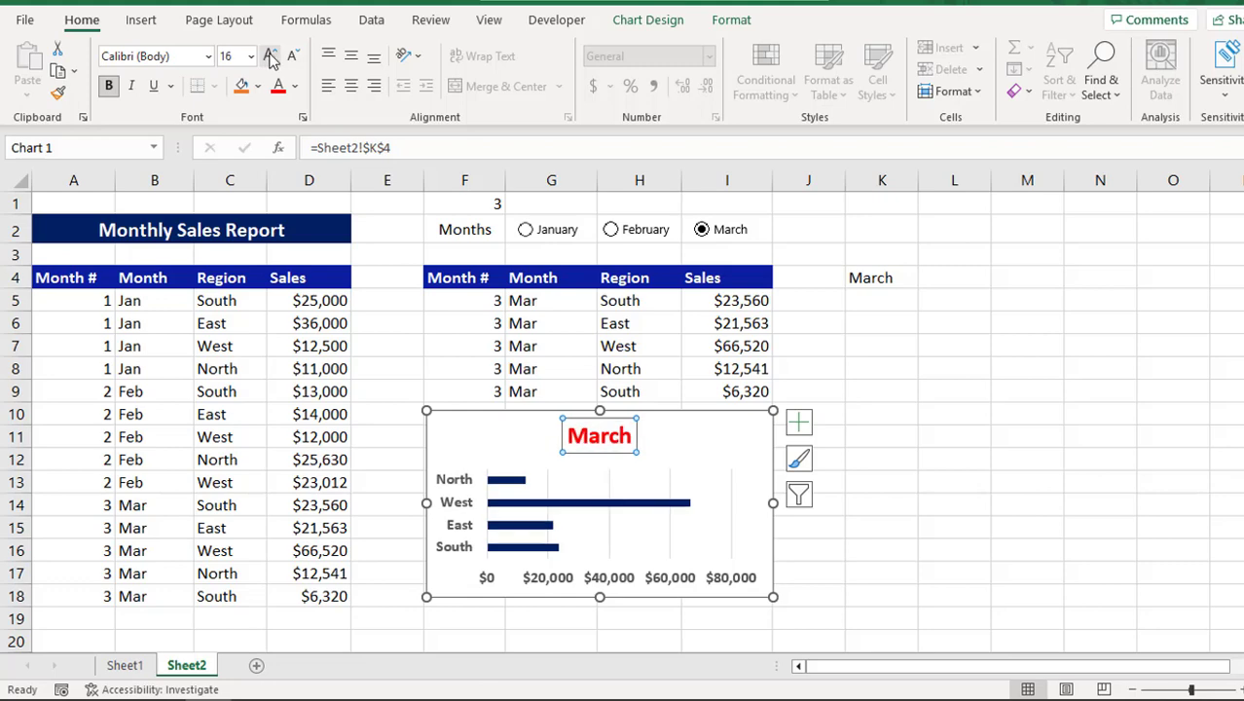
left_click(838, 327)
Test January, February and March options, return to January, then colour K4's text white.
left_click(527, 232)
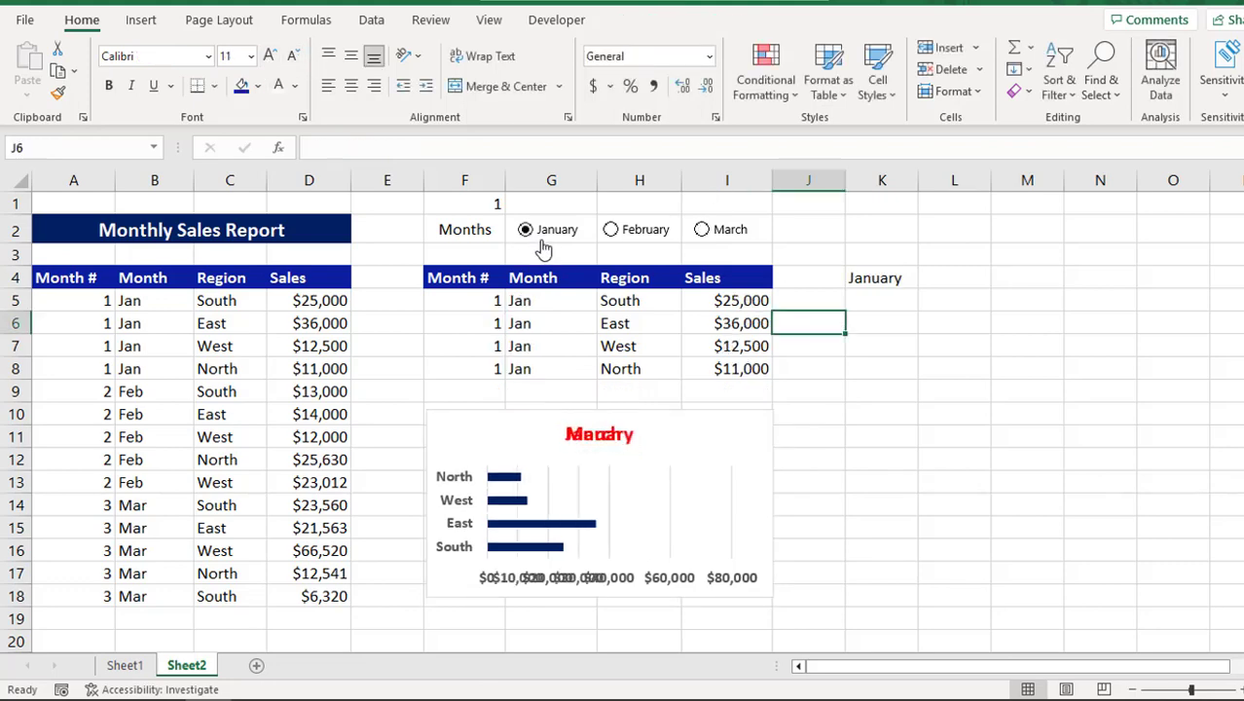
left_click(635, 233)
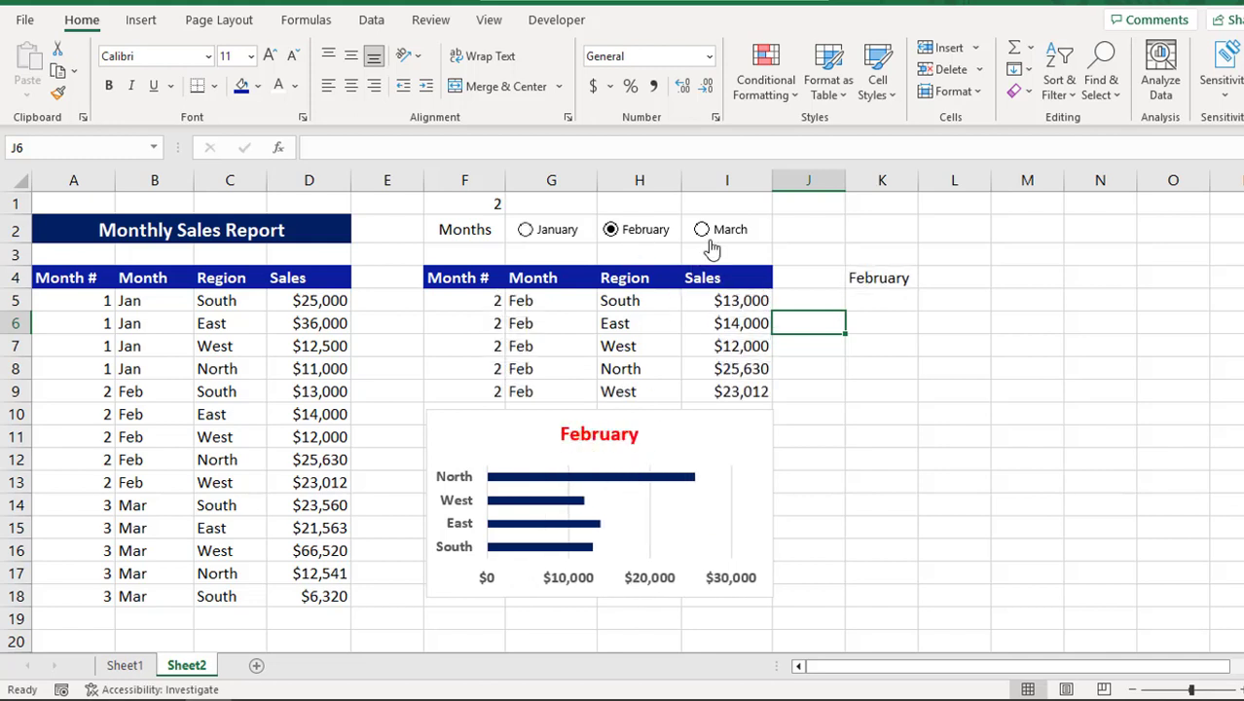
left_click(710, 242)
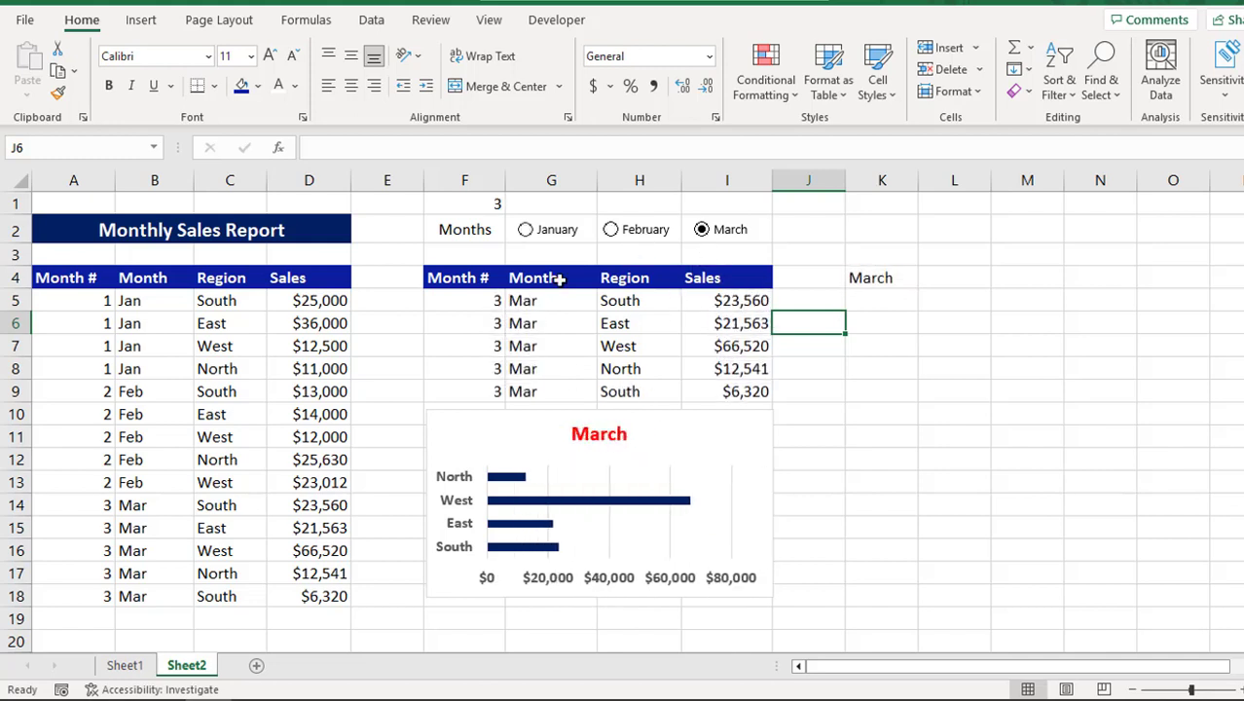
left_click(526, 228)
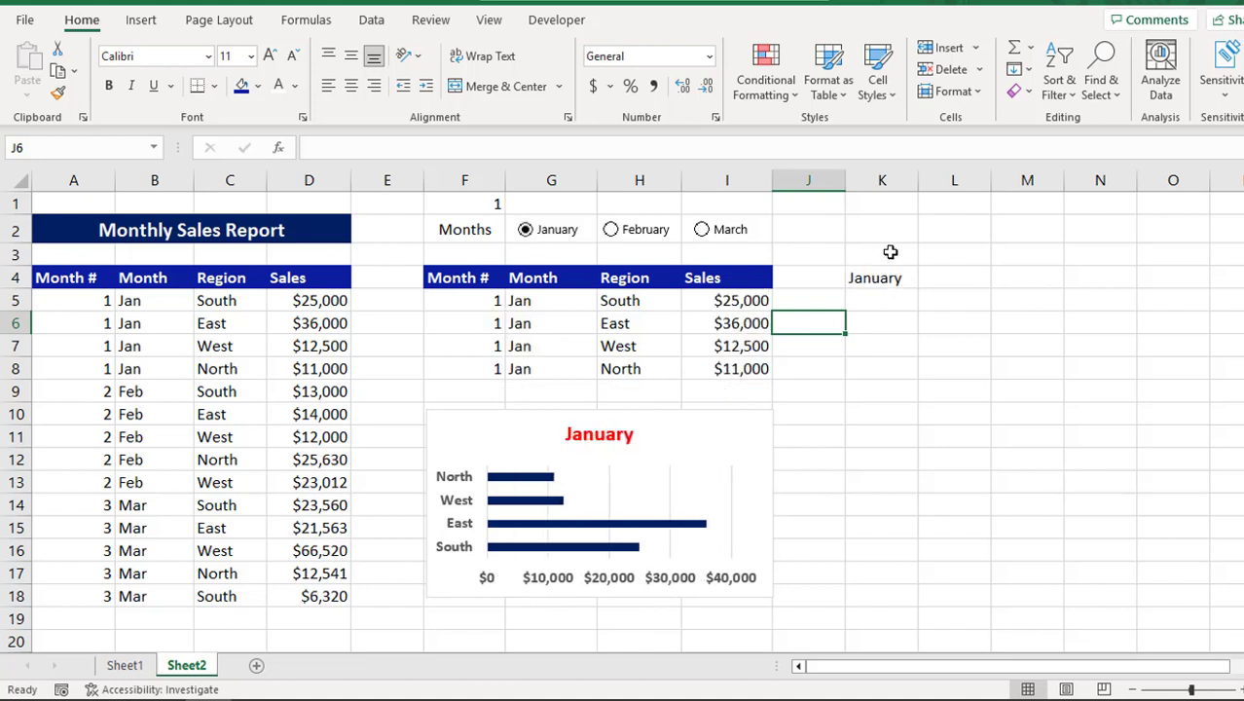
left_click(875, 277)
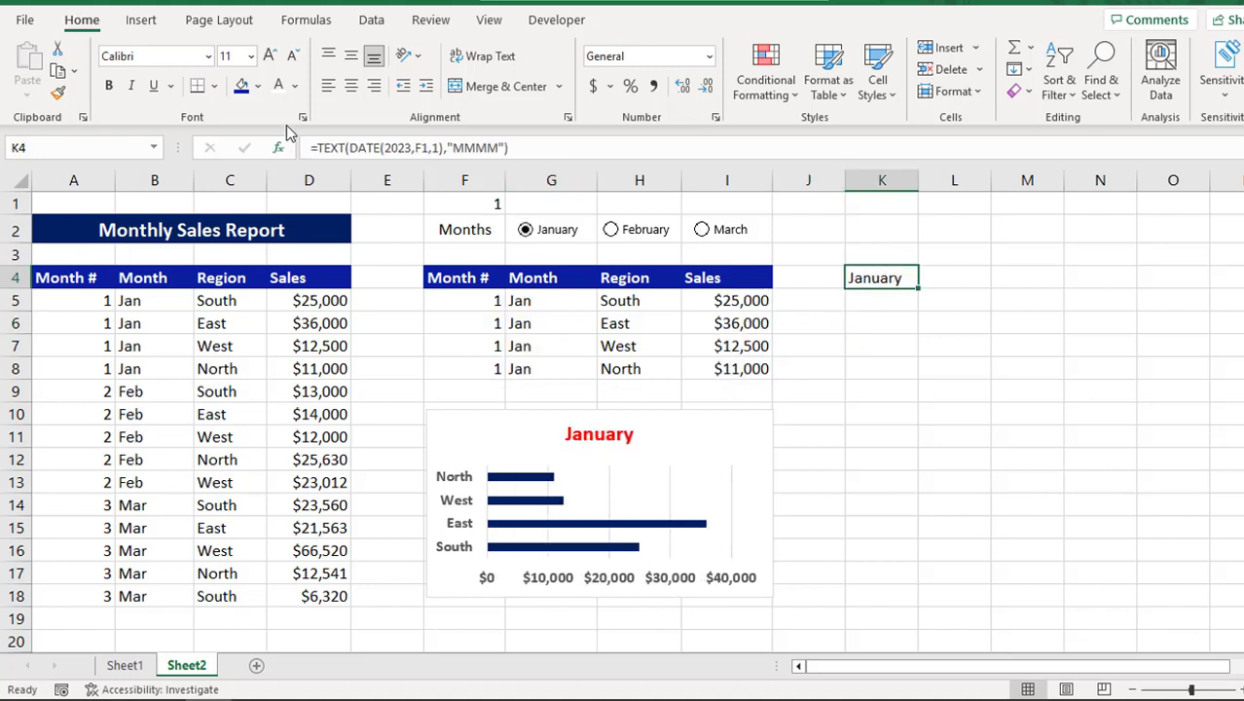
left_click(278, 85)
Set F1's font colour to white so its month number looks blank.
left_click(461, 201)
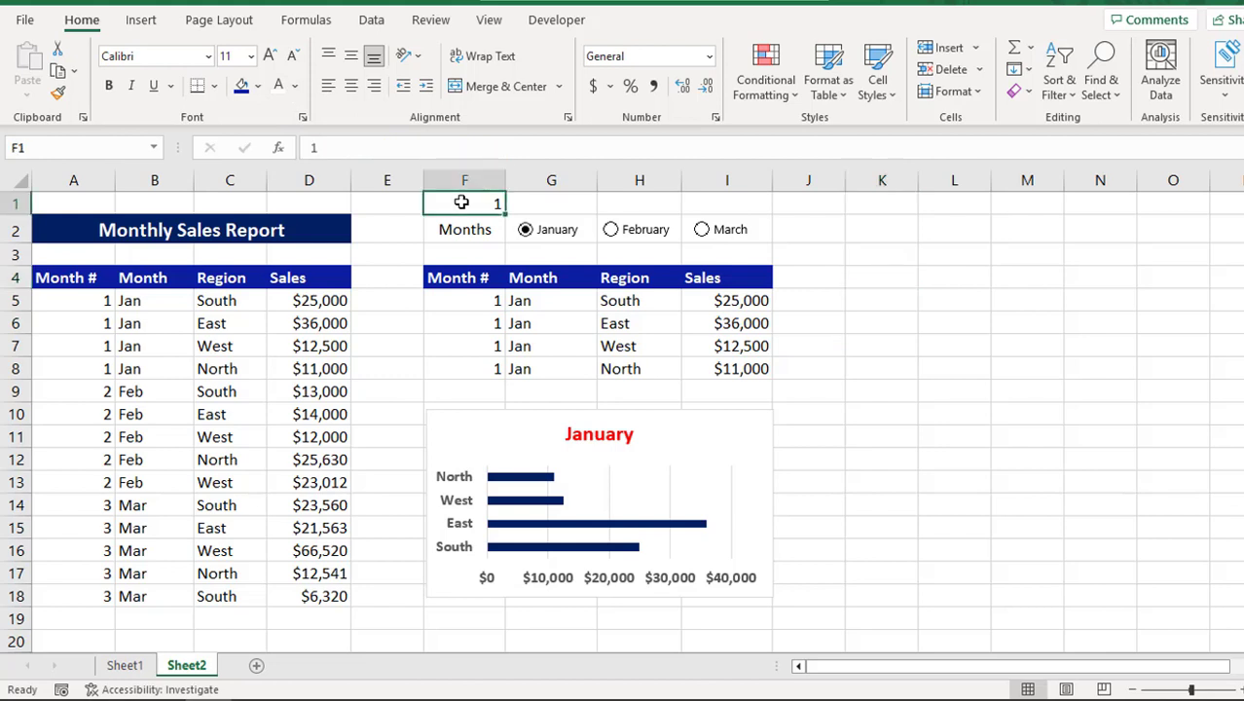
left_click(278, 84)
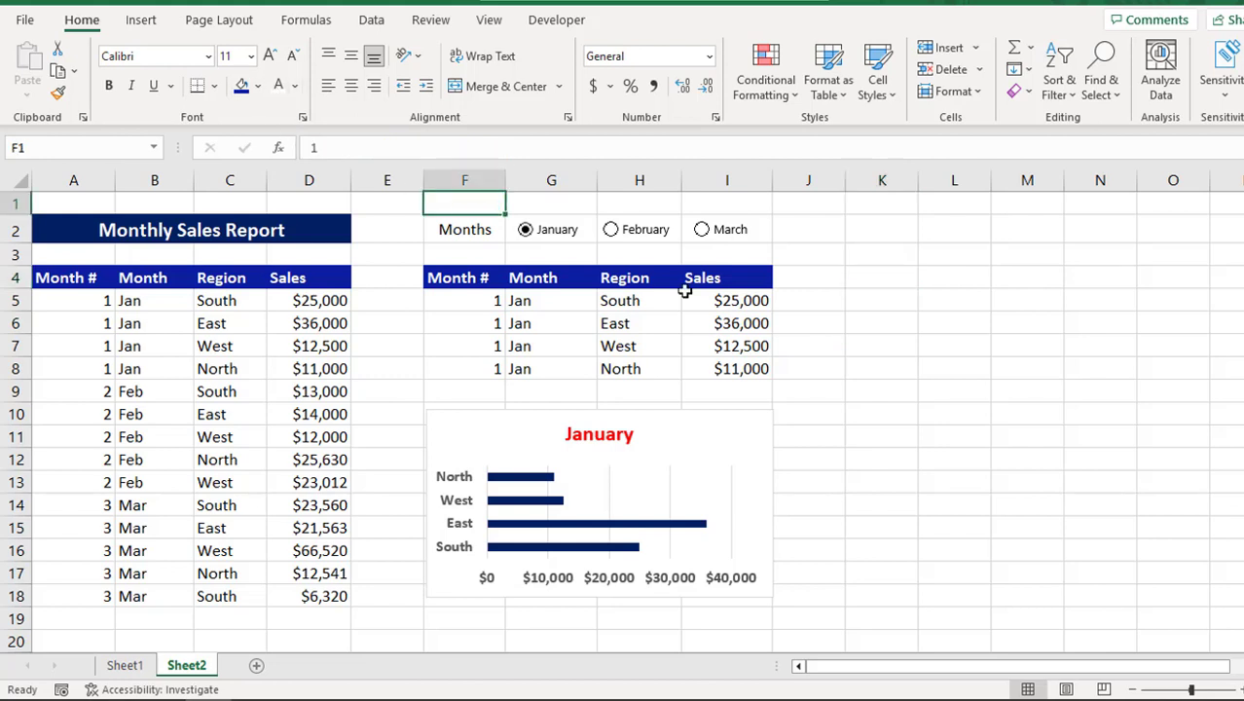
left_click(949, 443)
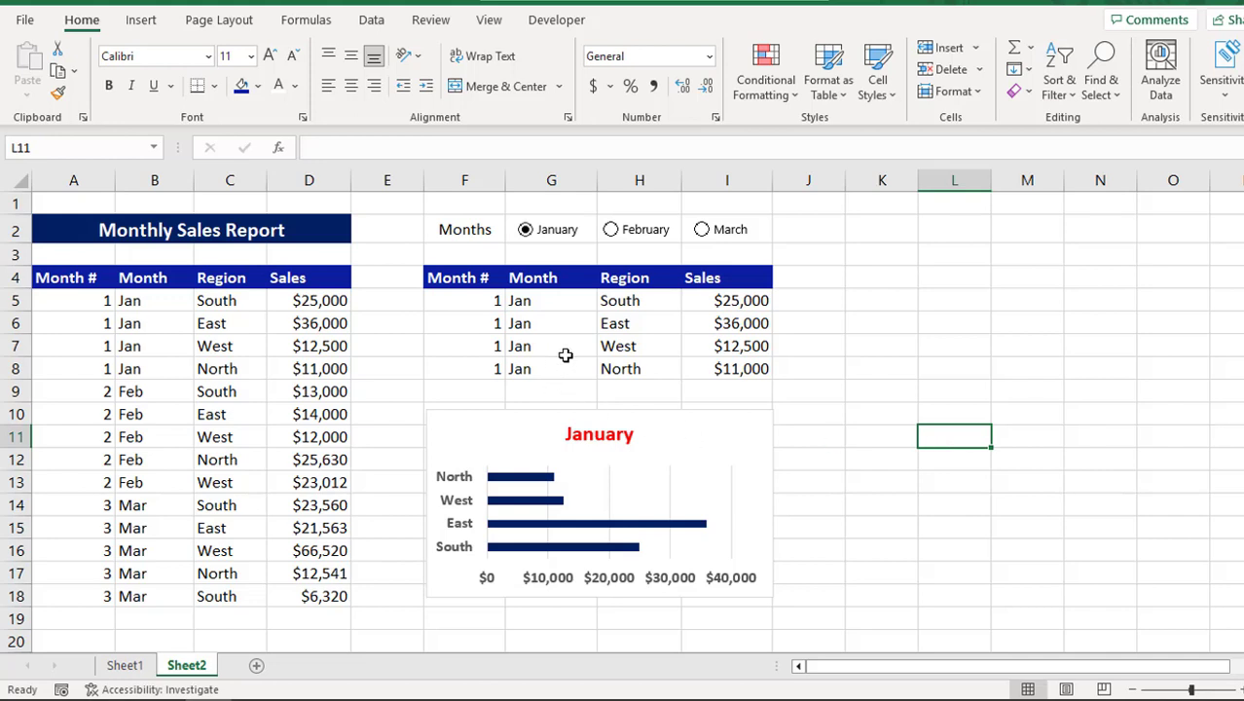
left_click(282, 368)
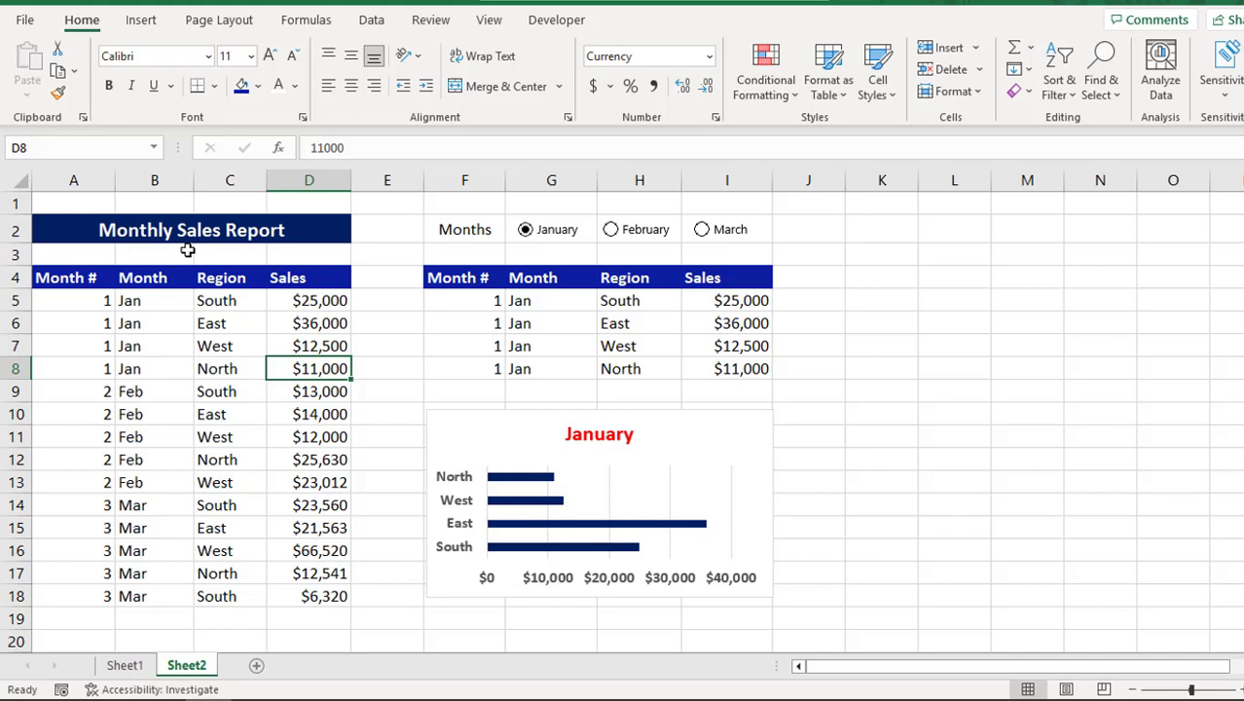
left_click(917, 344)
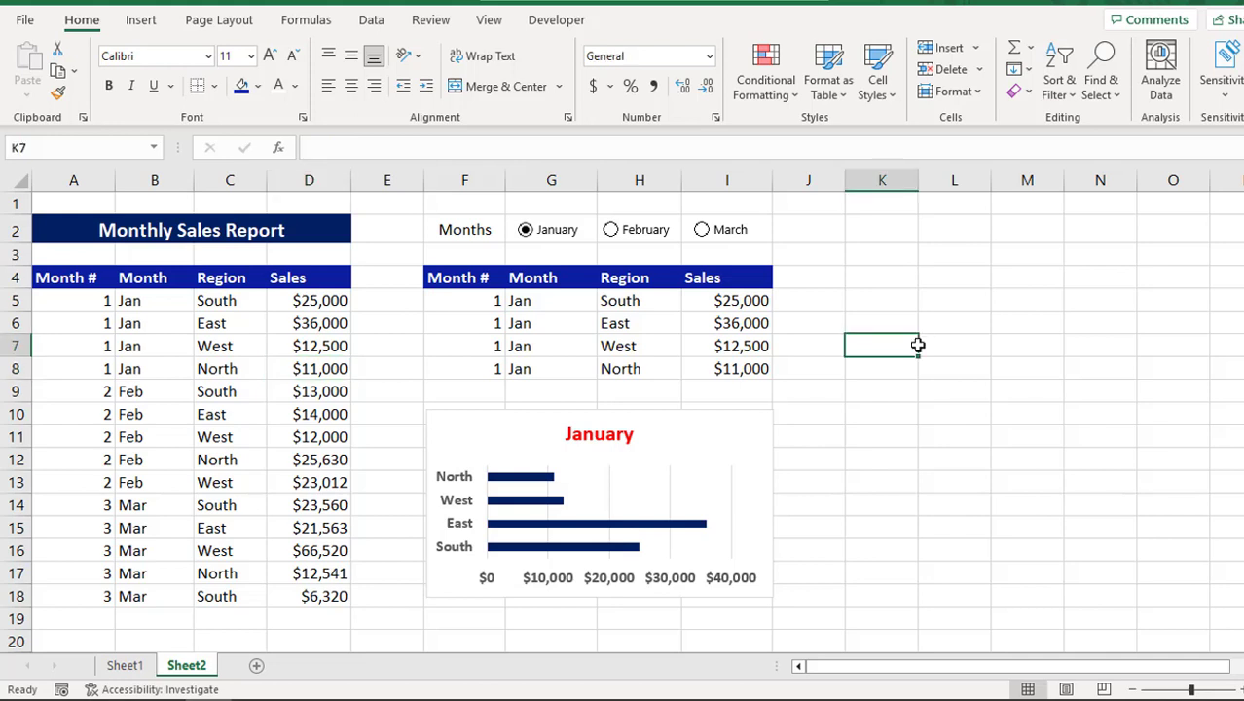
left_click(488, 295)
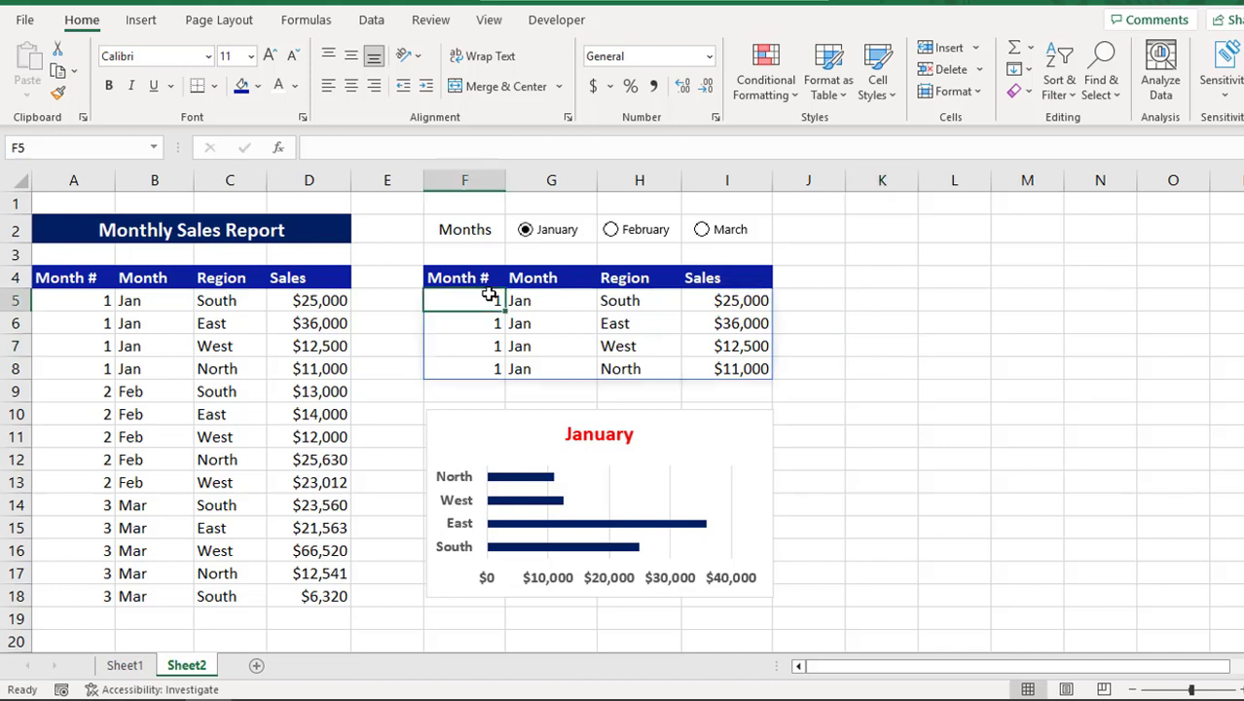
left_click(874, 290)
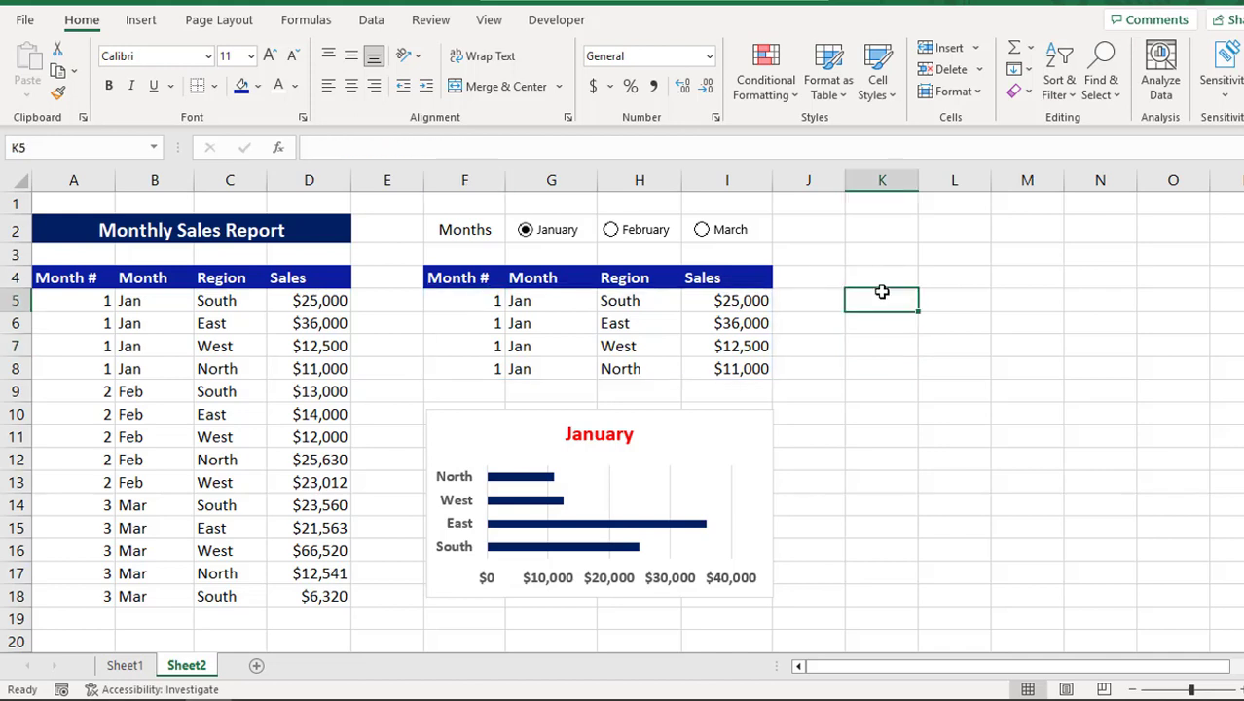
left_click(867, 274)
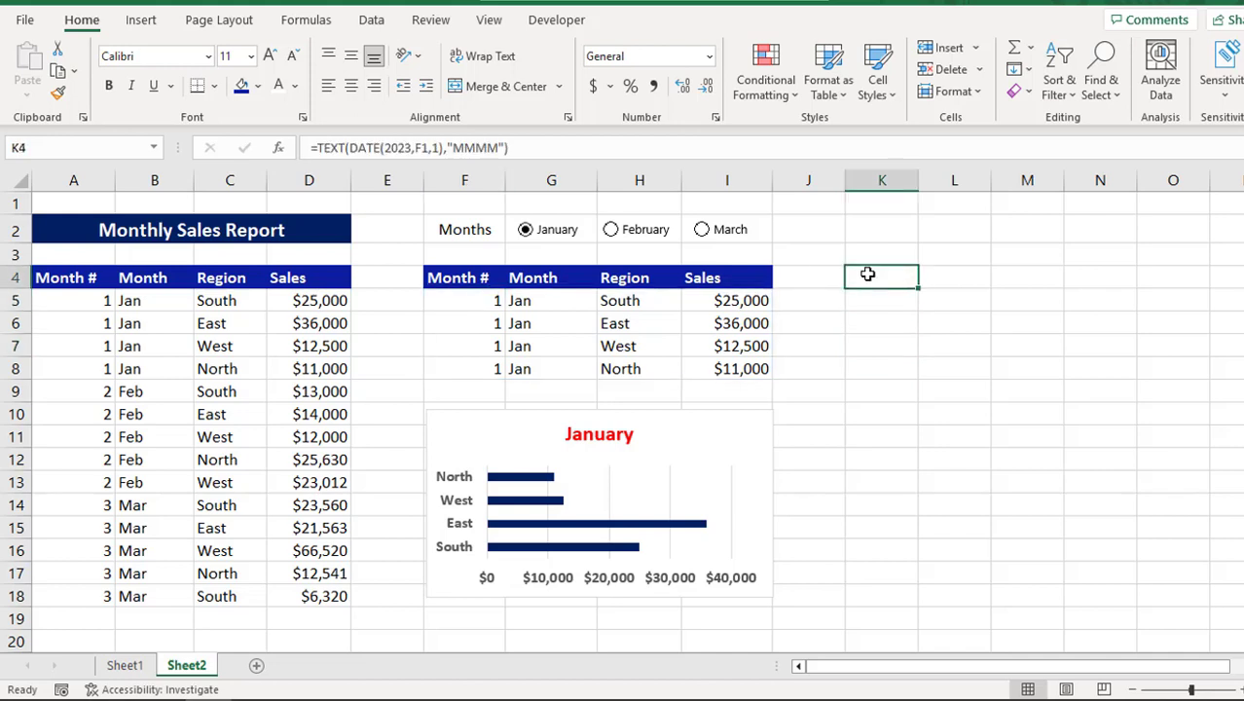
double_click(867, 275)
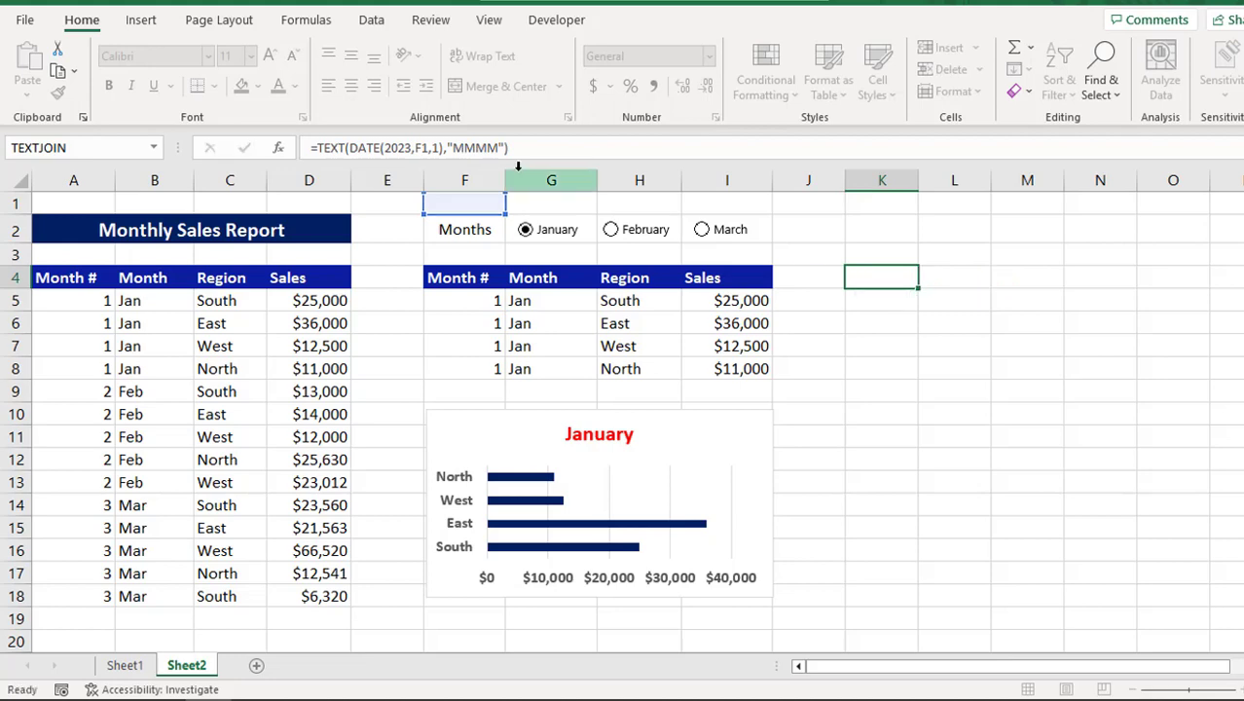
key("Escape")
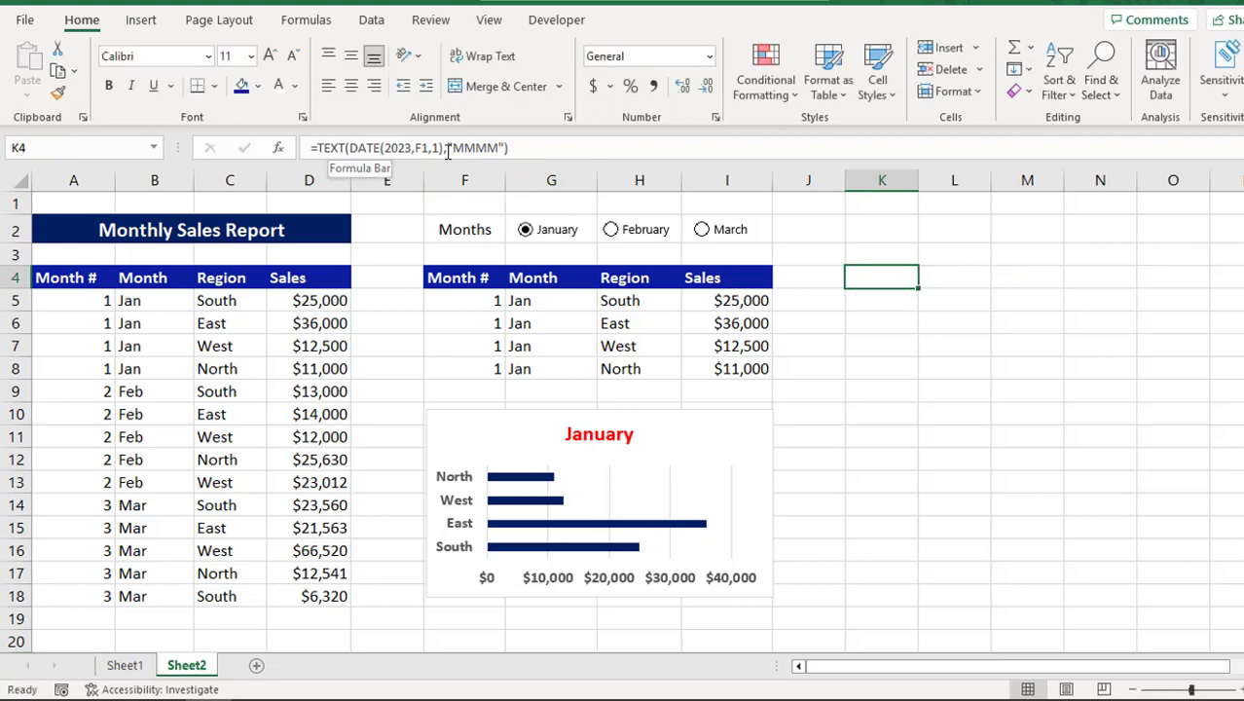
left_click(650, 447)
left_click(391, 391)
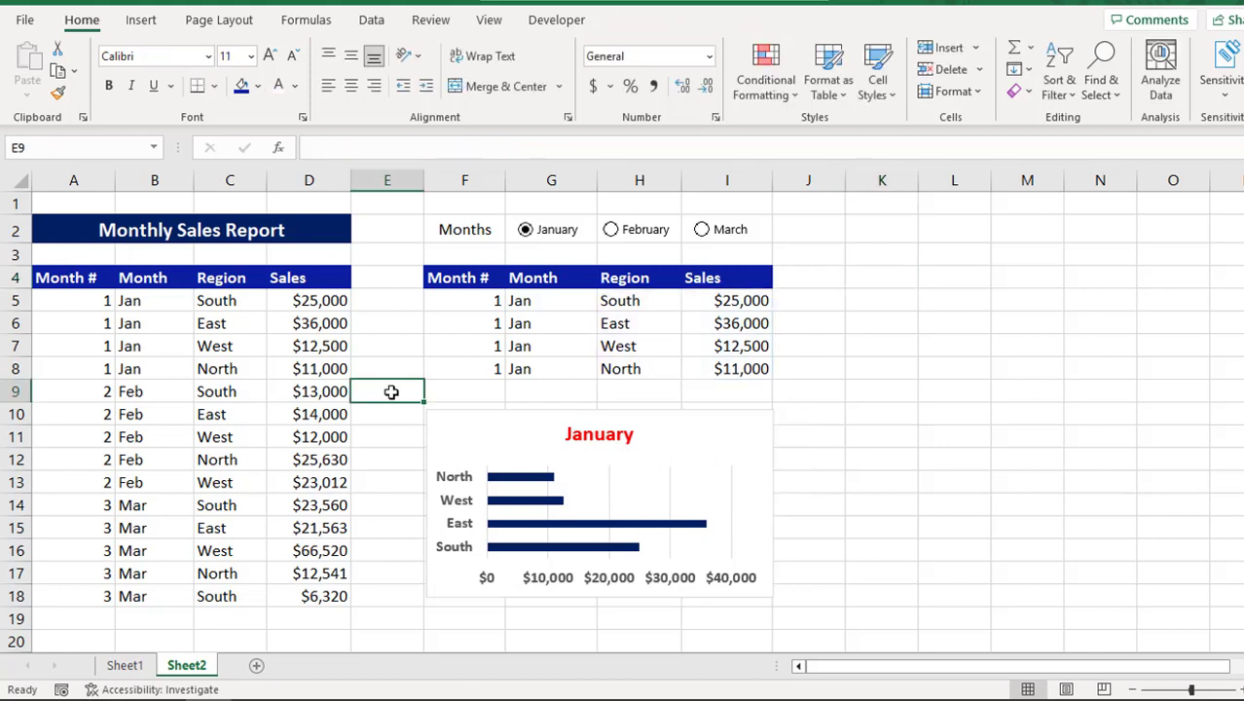